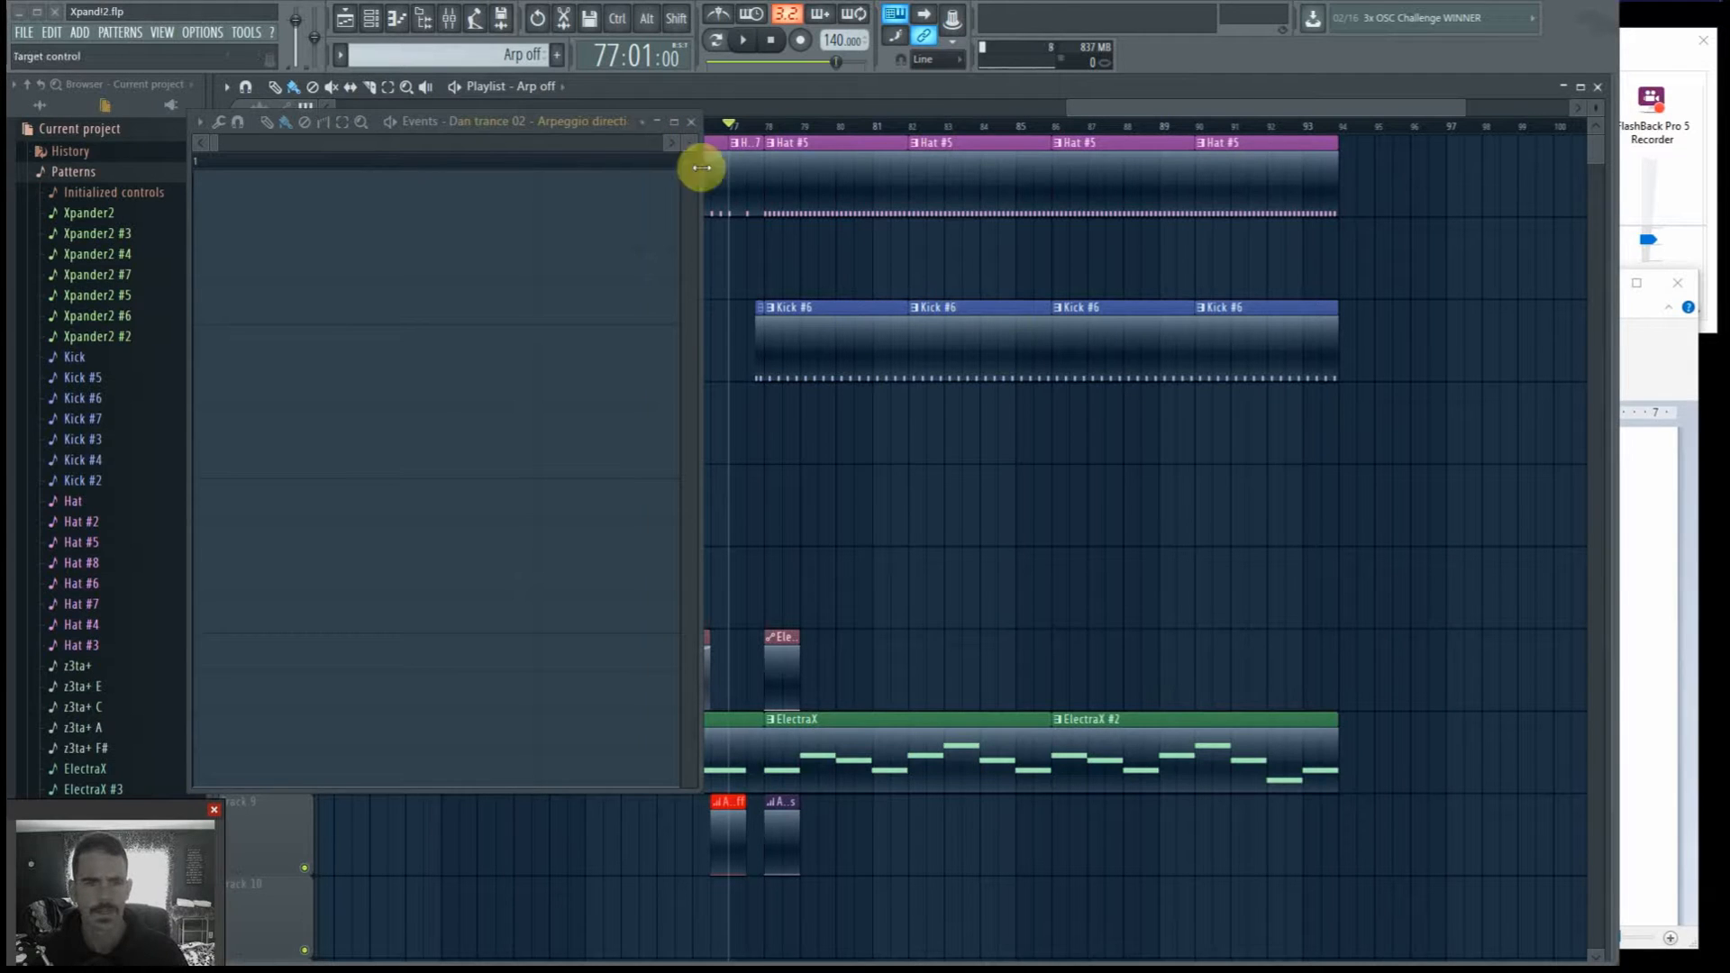
Step: Try drawing a maximum-level Arpeggio direction event in the Arp off pattern, lower it to zero, and move the event editor out of the way
left_click(541, 119)
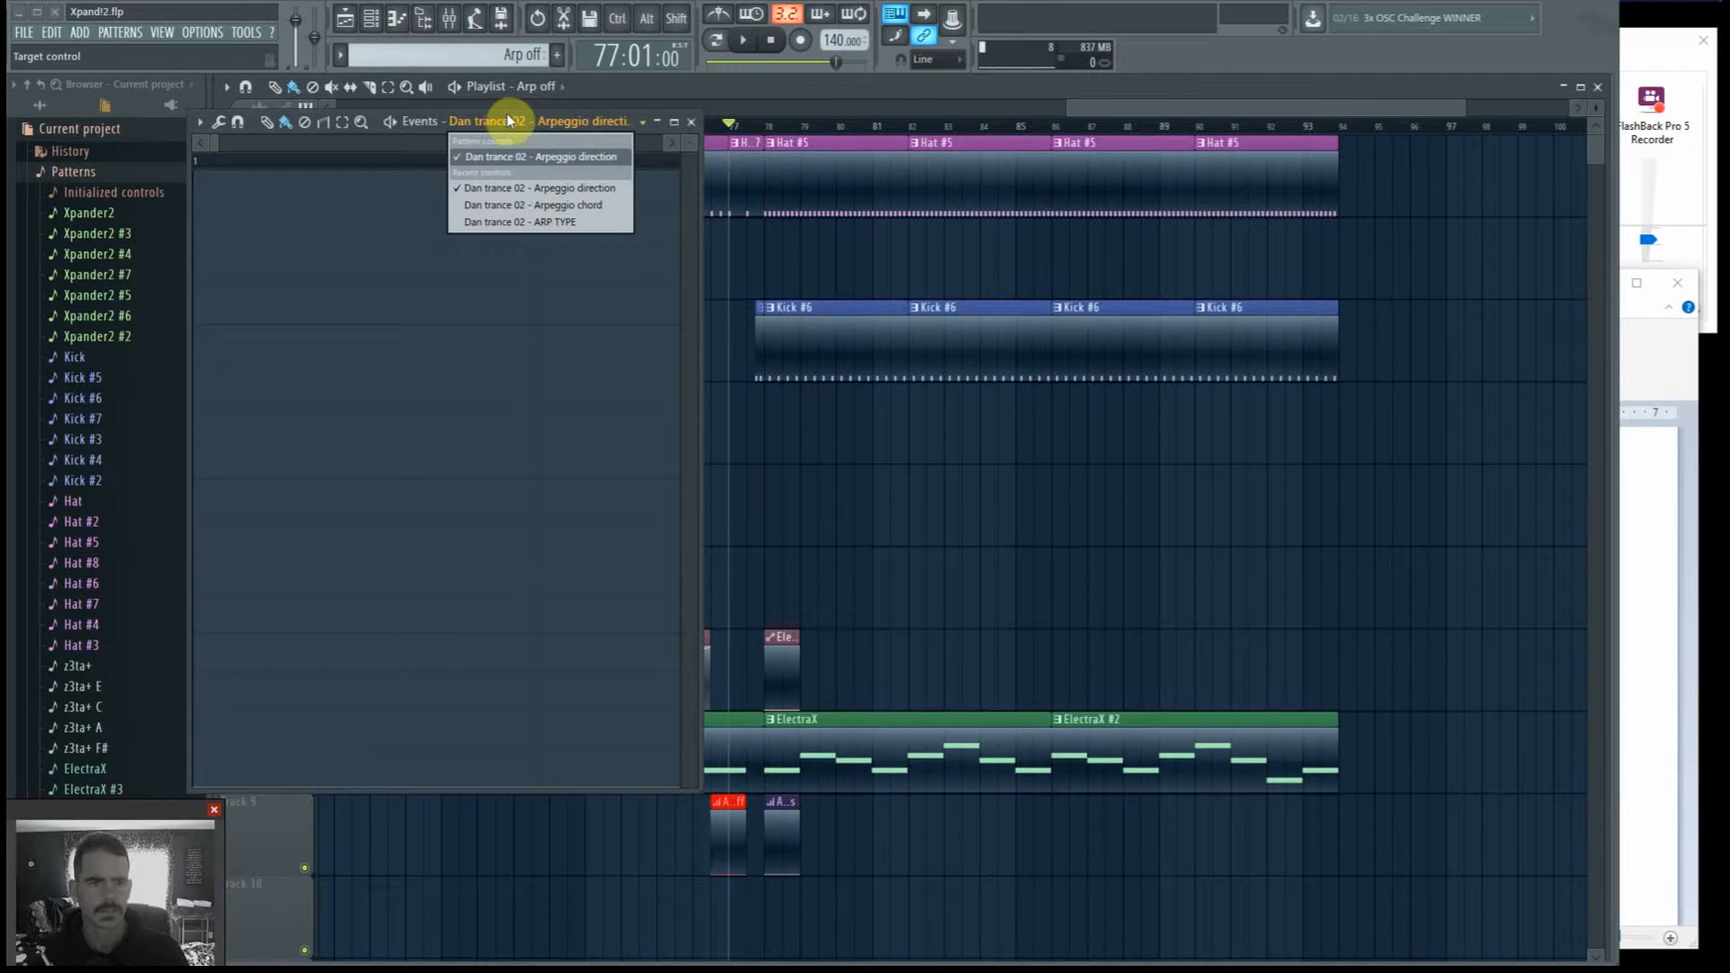
left_click(245, 126)
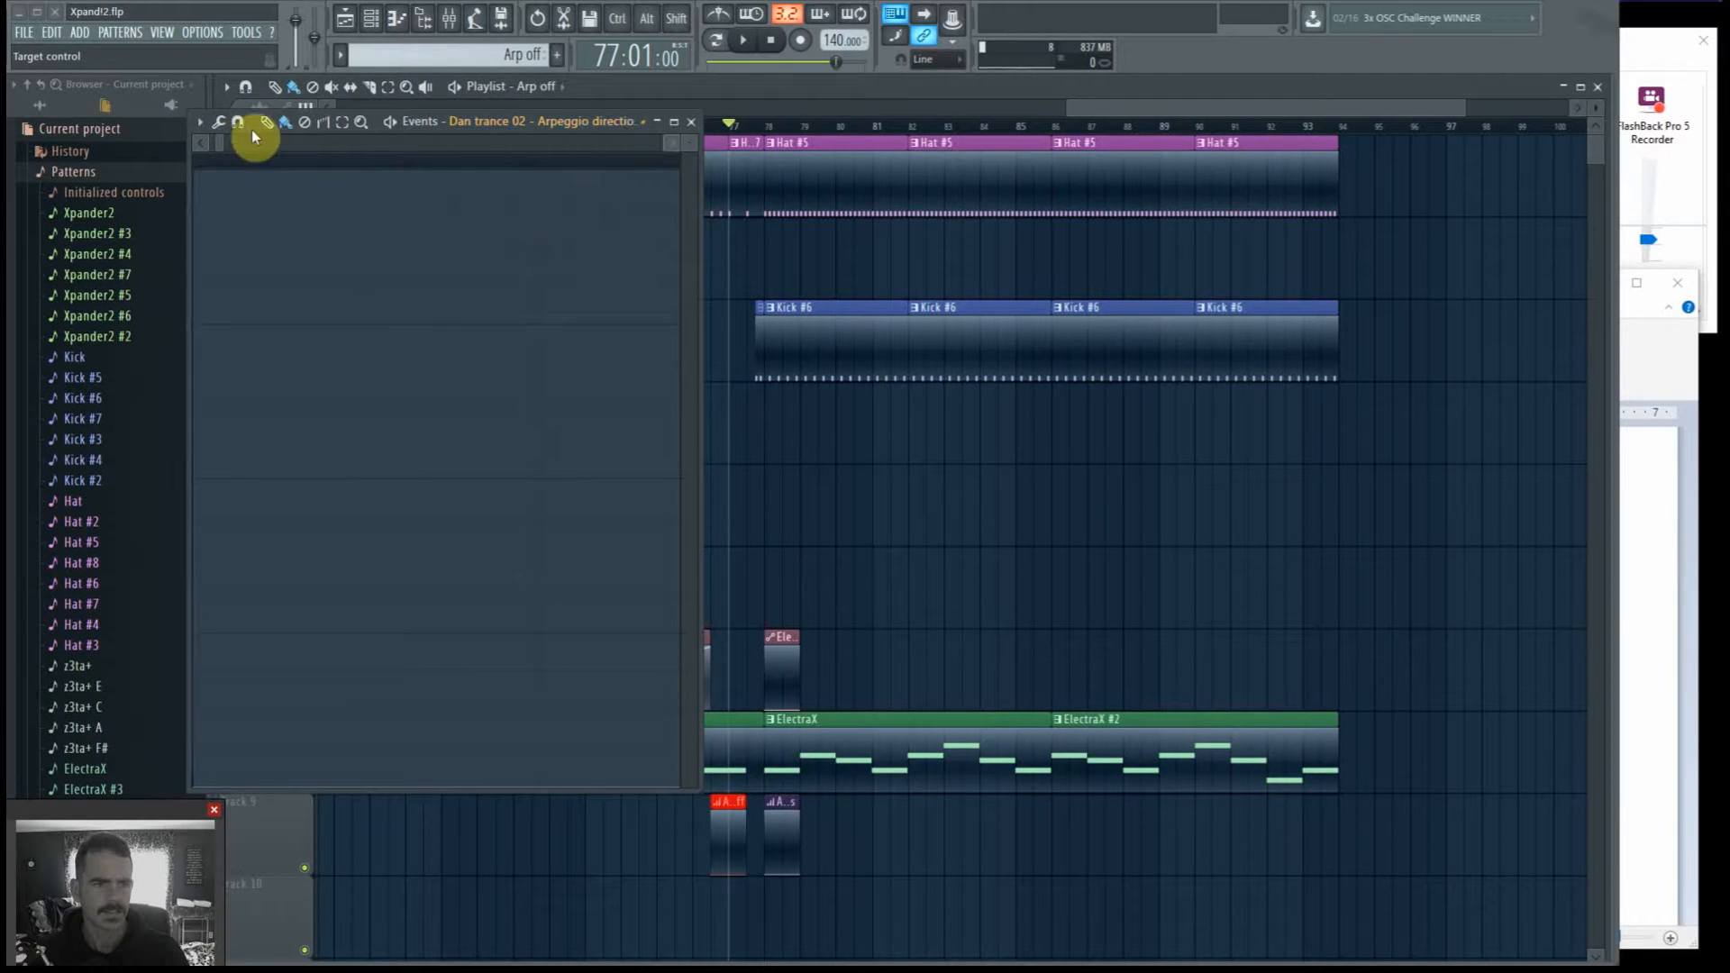
left_click(266, 205)
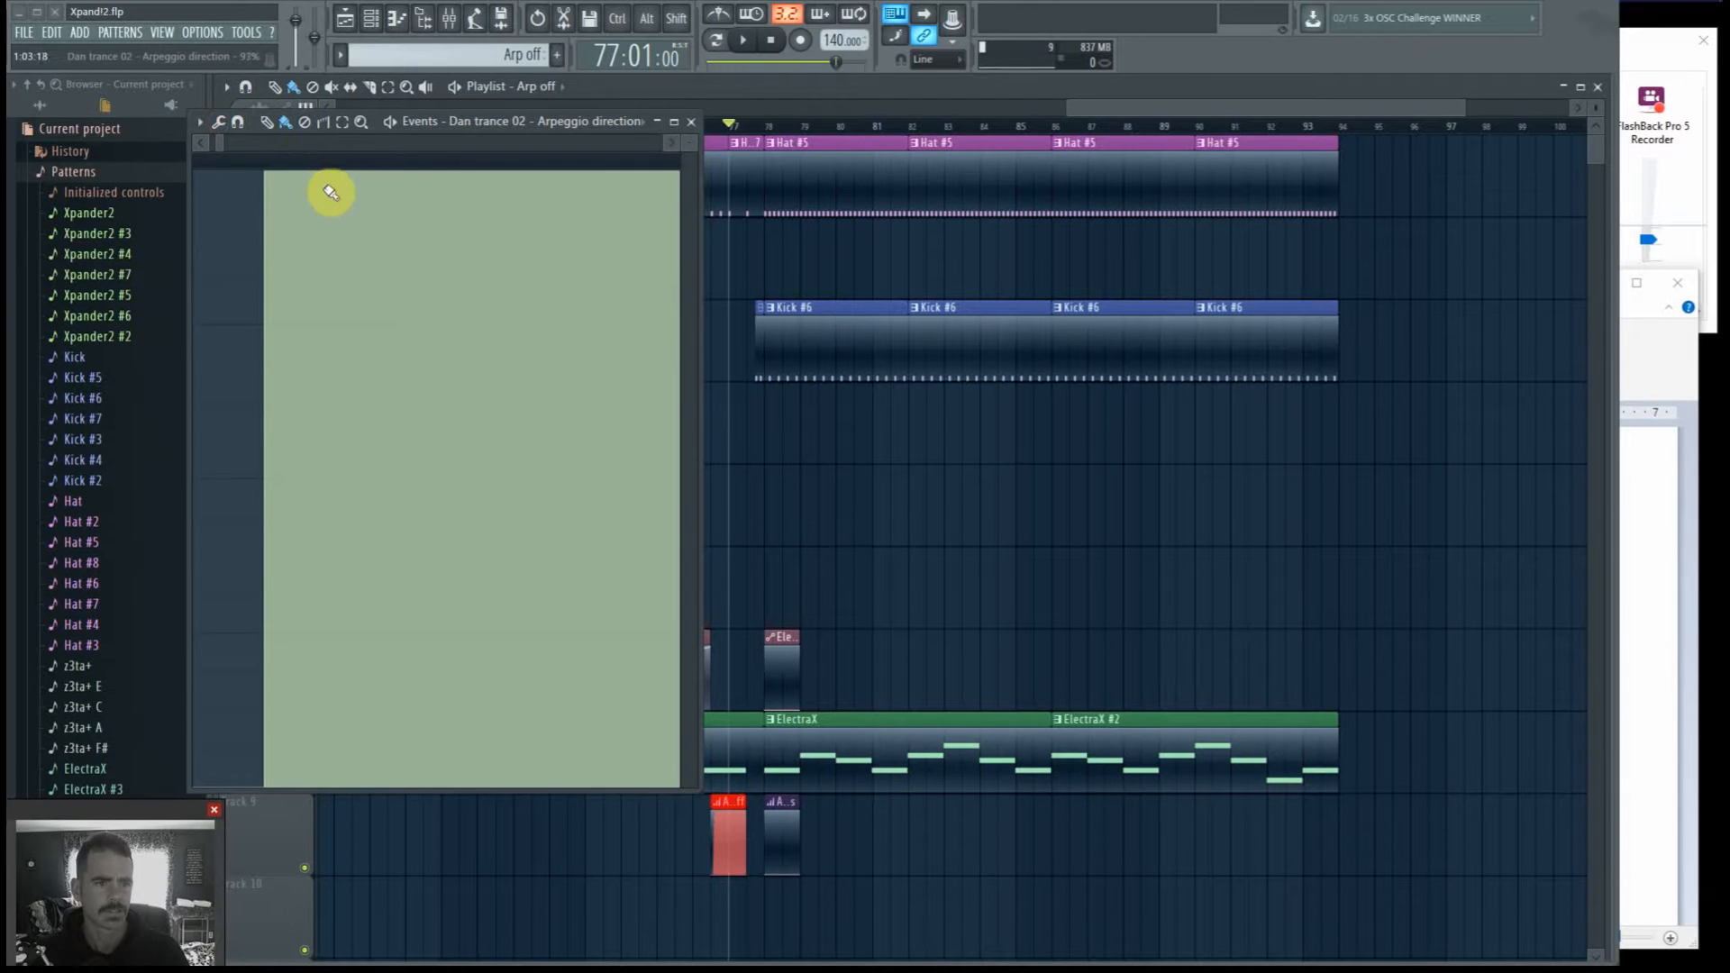
mouse_move(270, 171)
left_mouse_down()
mouse_move(260, 547)
mouse_move(456, 788)
mouse_move(282, 768)
mouse_move(213, 784)
left_mouse_up()
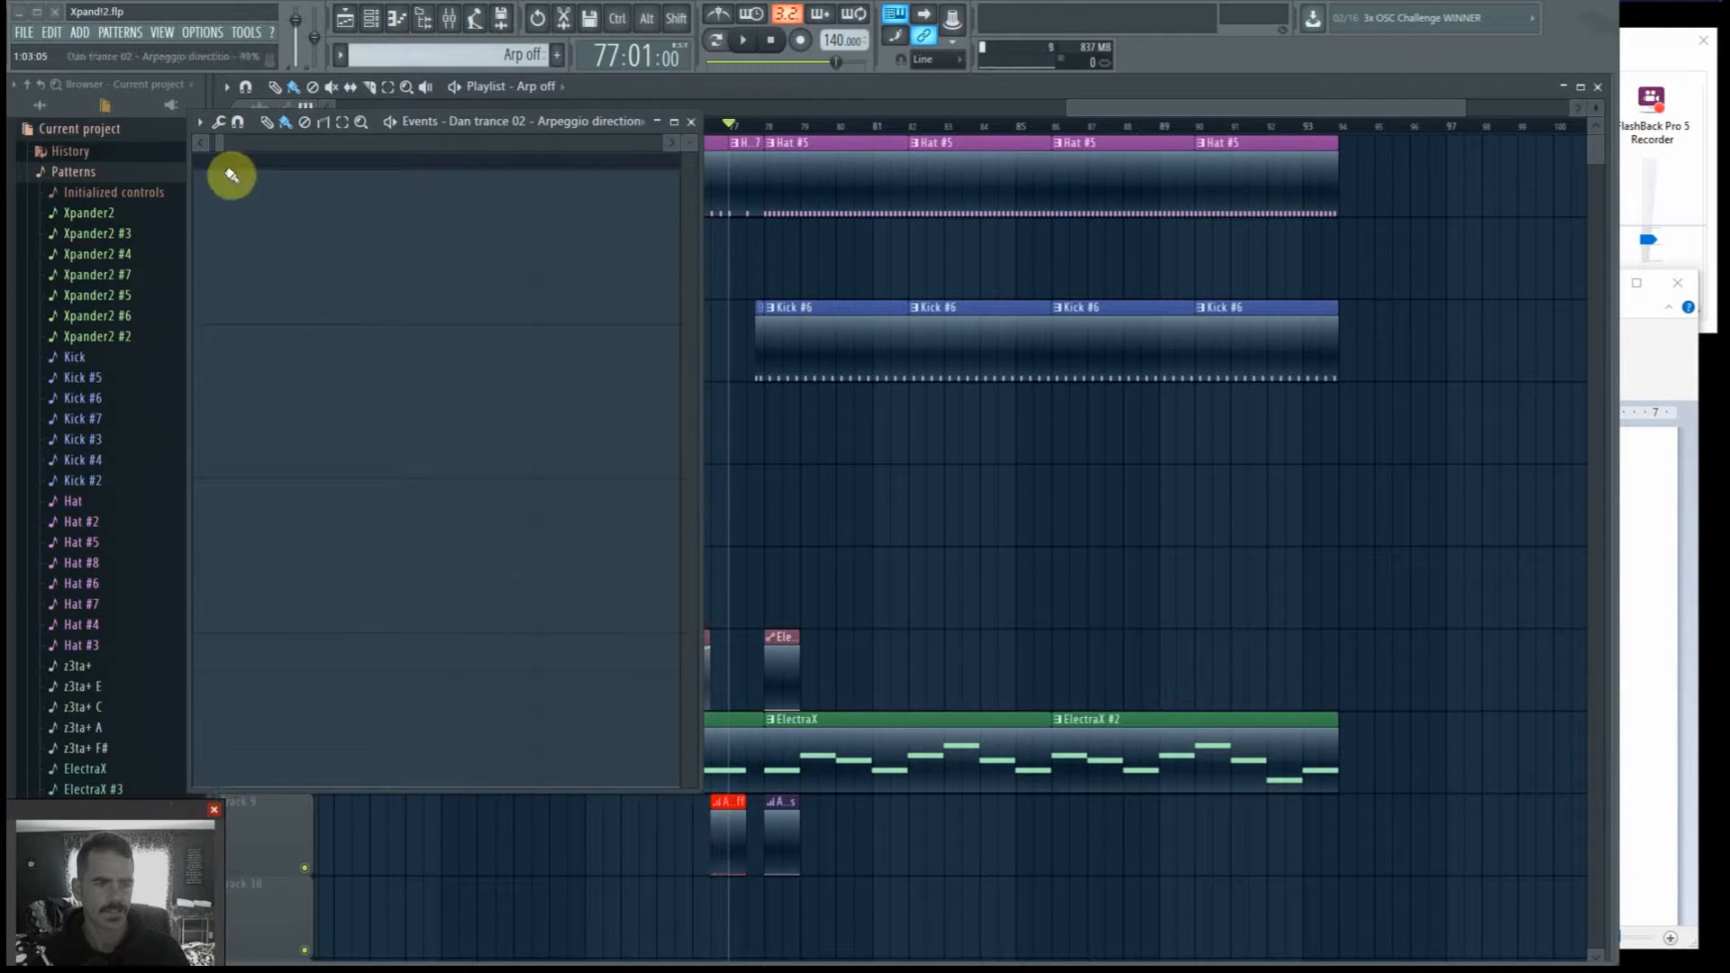
left_click_drag(250, 127, 1729, 311)
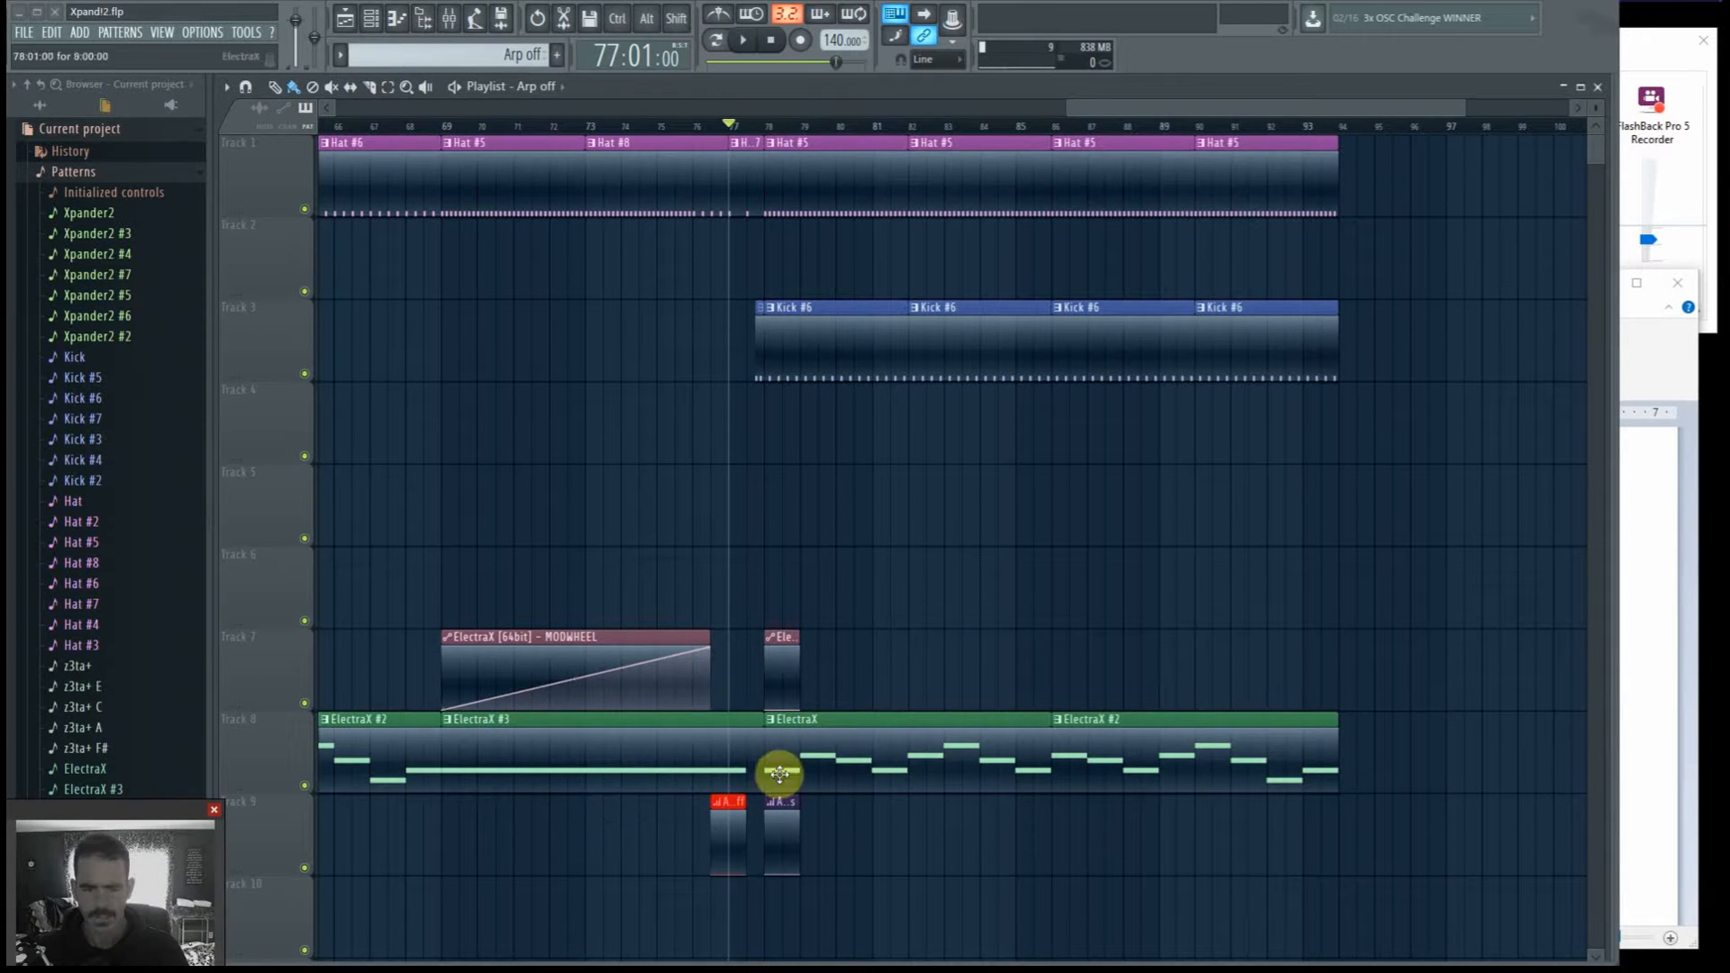
Step: Locate the Arp off and Arp Chords clips in the playlist and examine the arpeggiator direction options in the Dan trance 02 channel settings
scroll(910, 676, "down", 2)
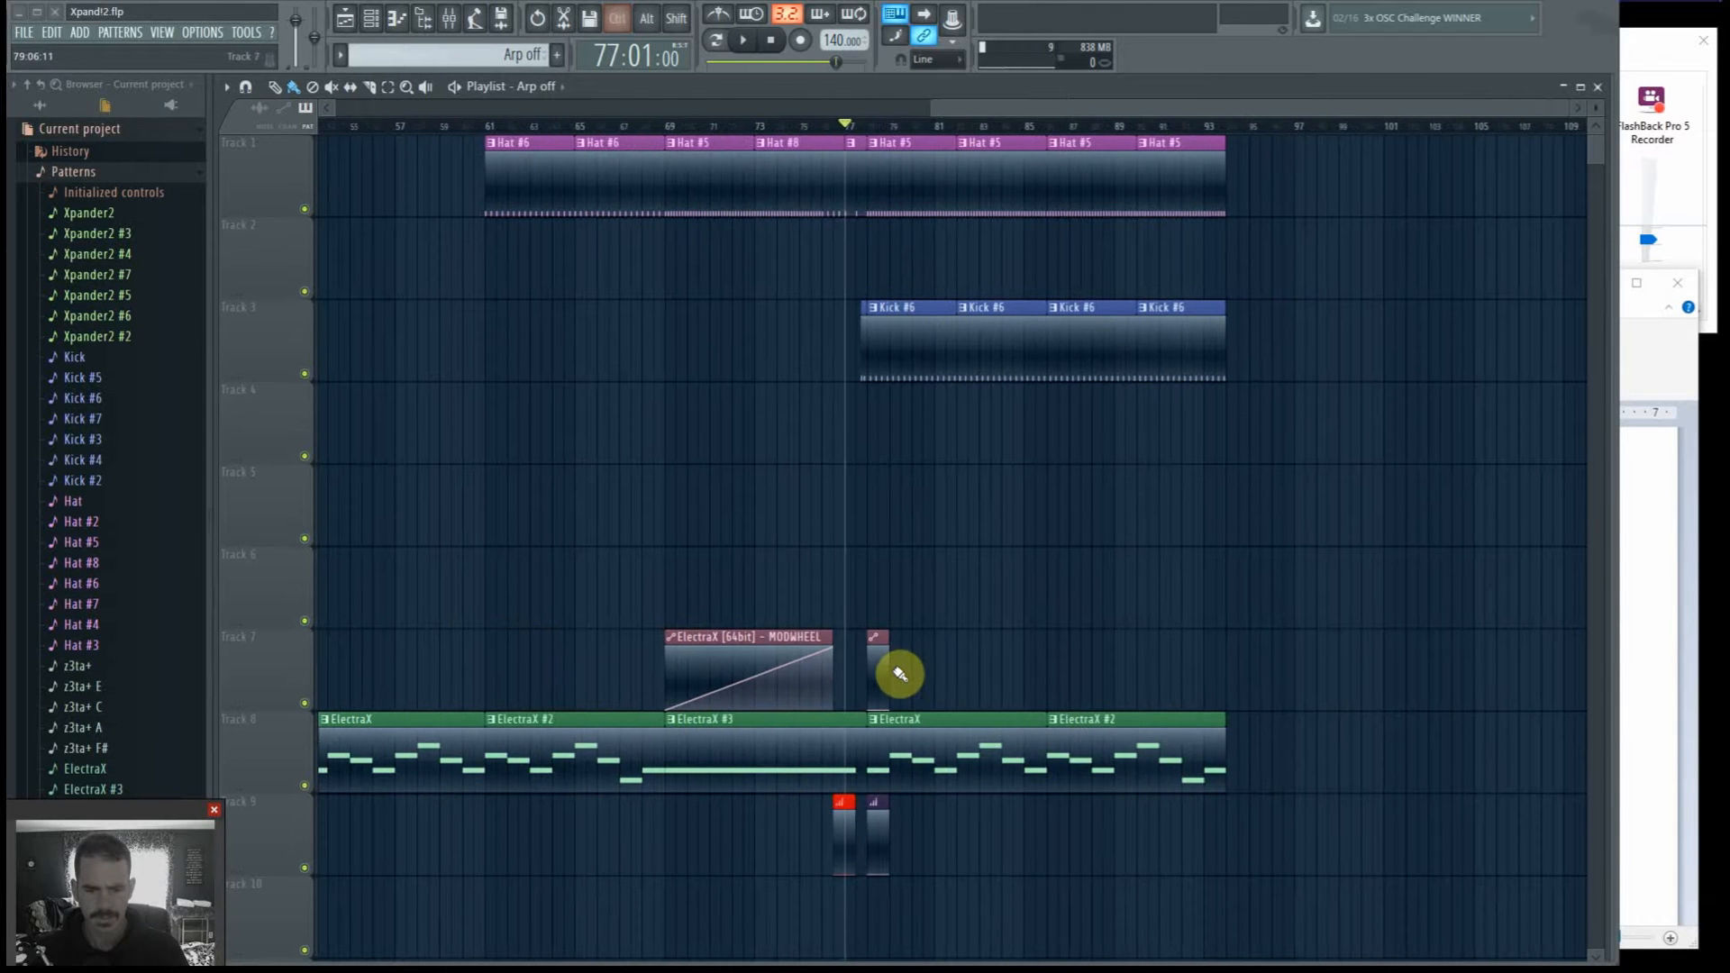
scroll(1176, 648, "up", 5)
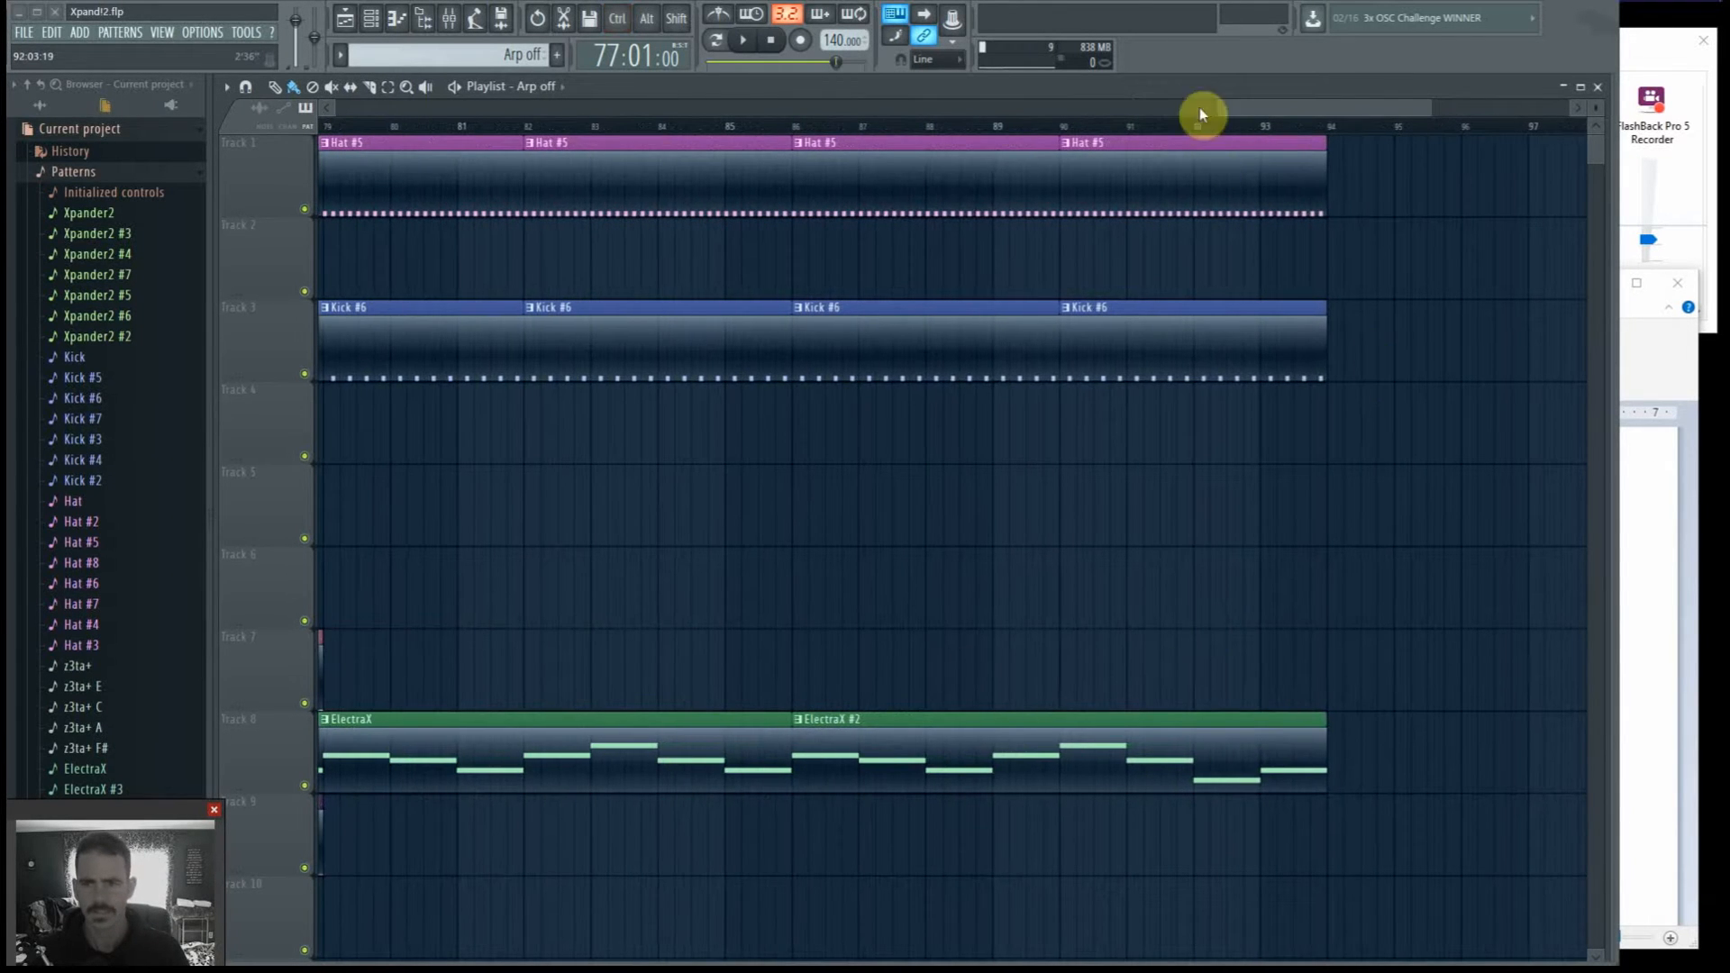
left_click_drag(1295, 106, 1174, 120)
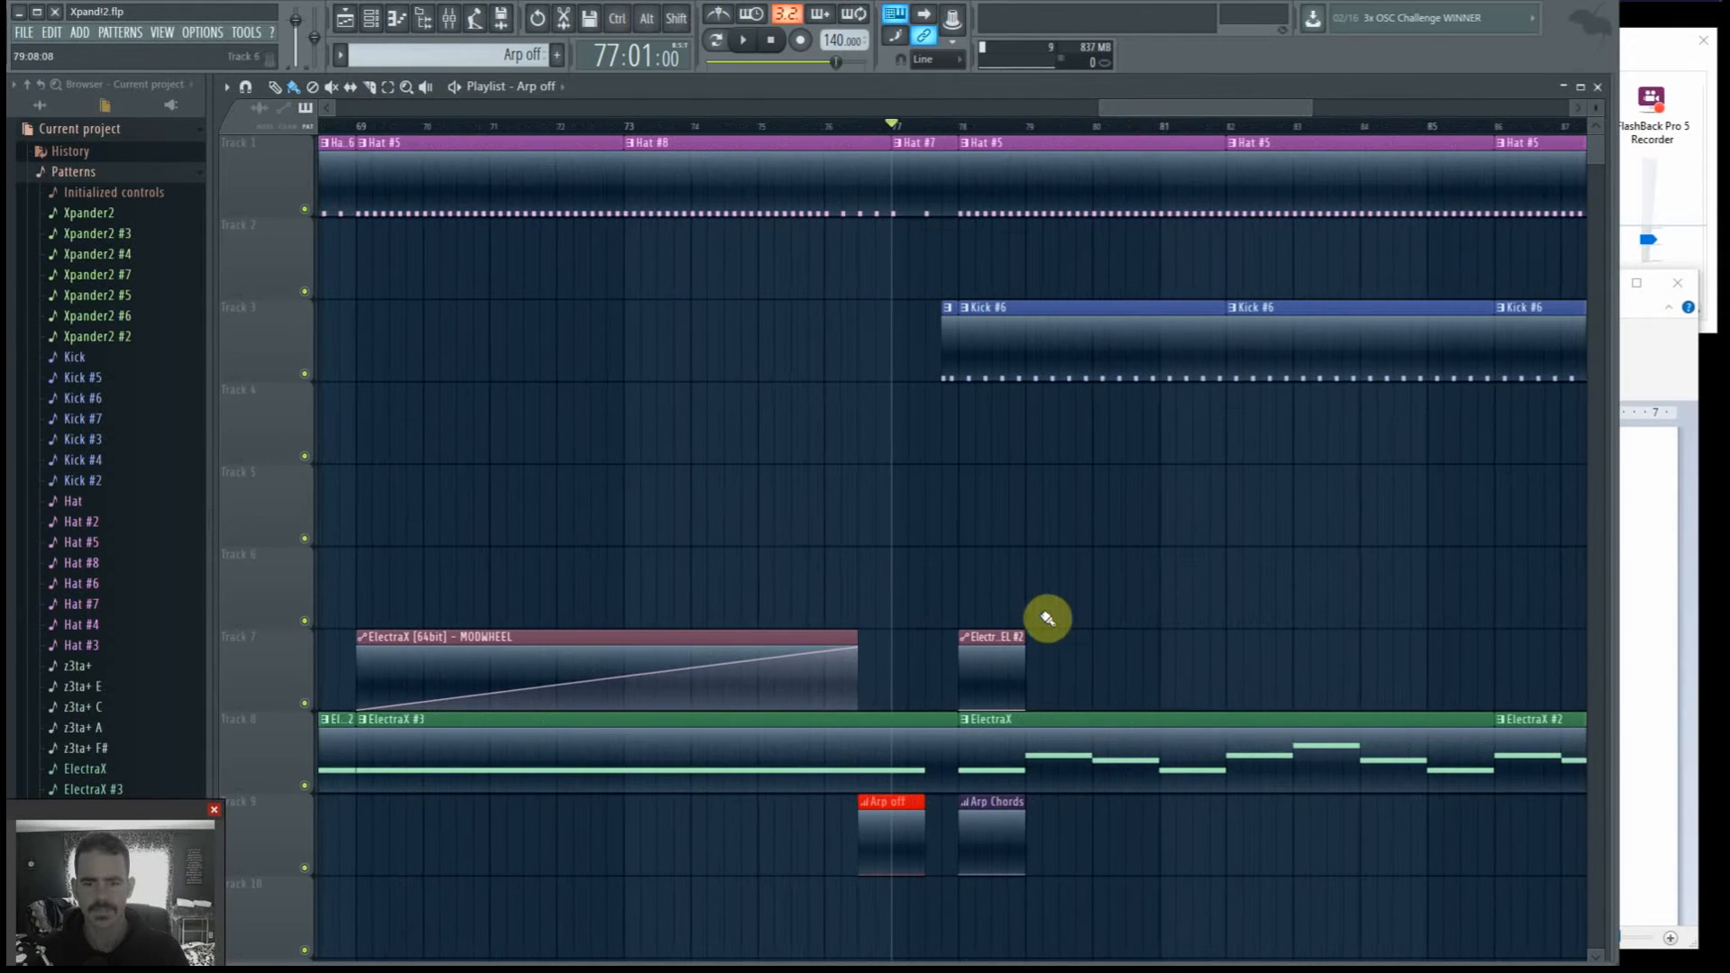
scroll(1035, 618, "down", 4)
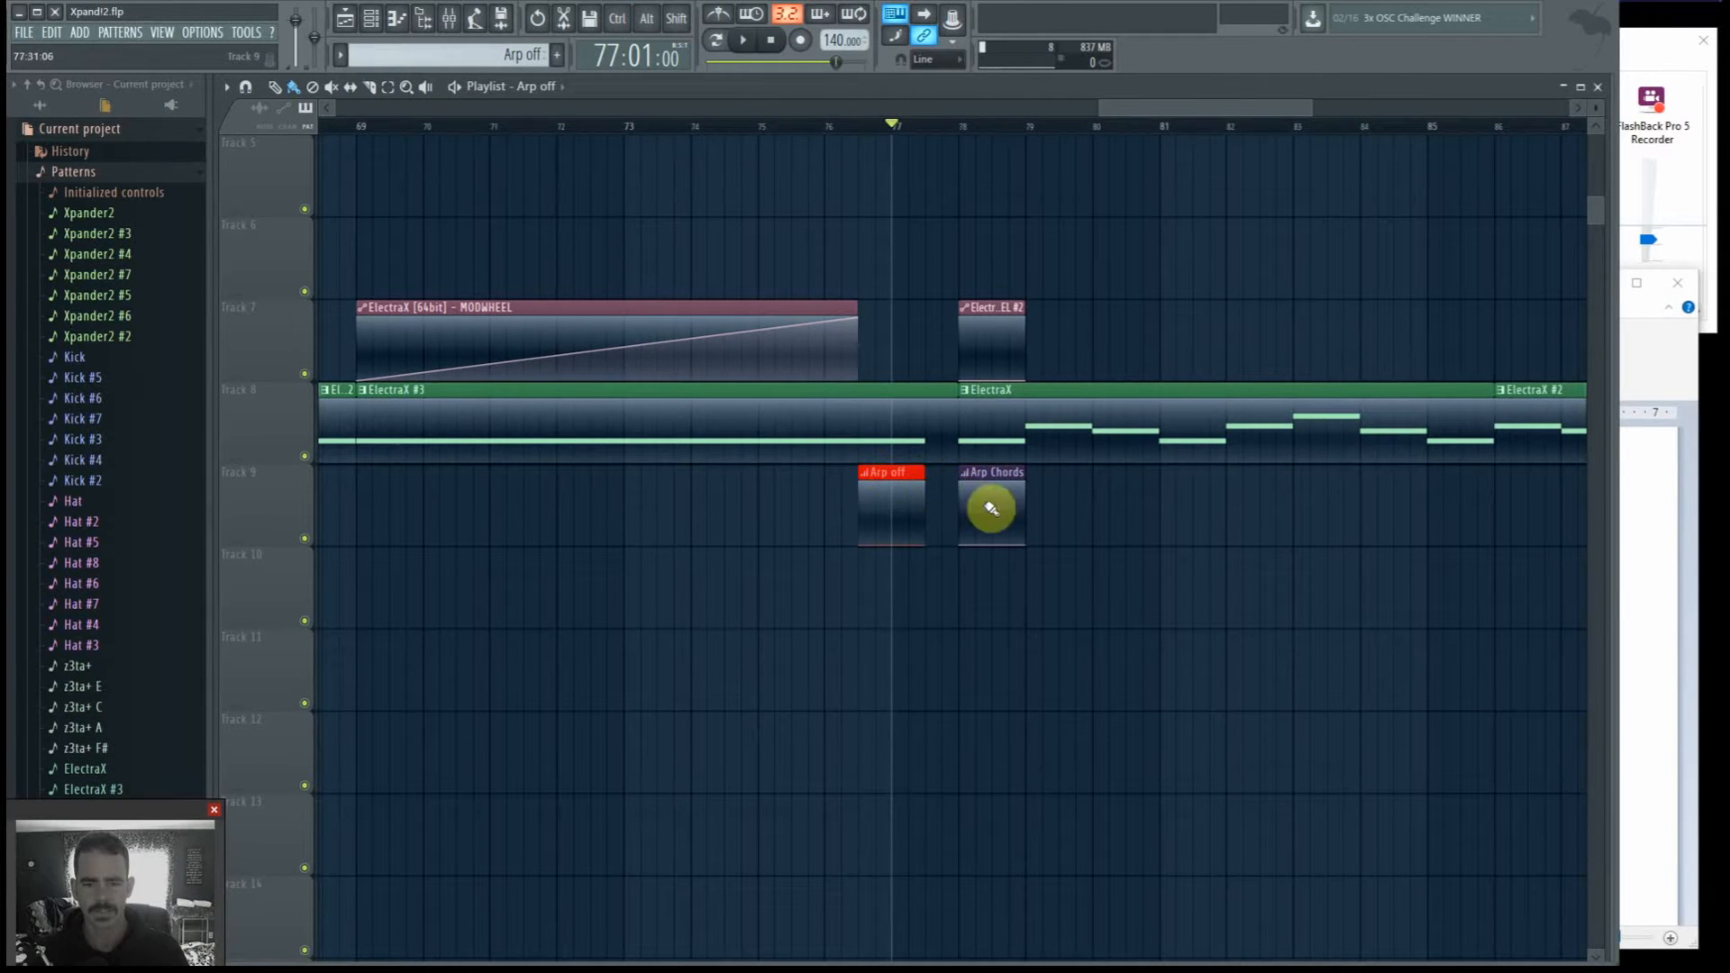
scroll(1090, 553, "up", 1)
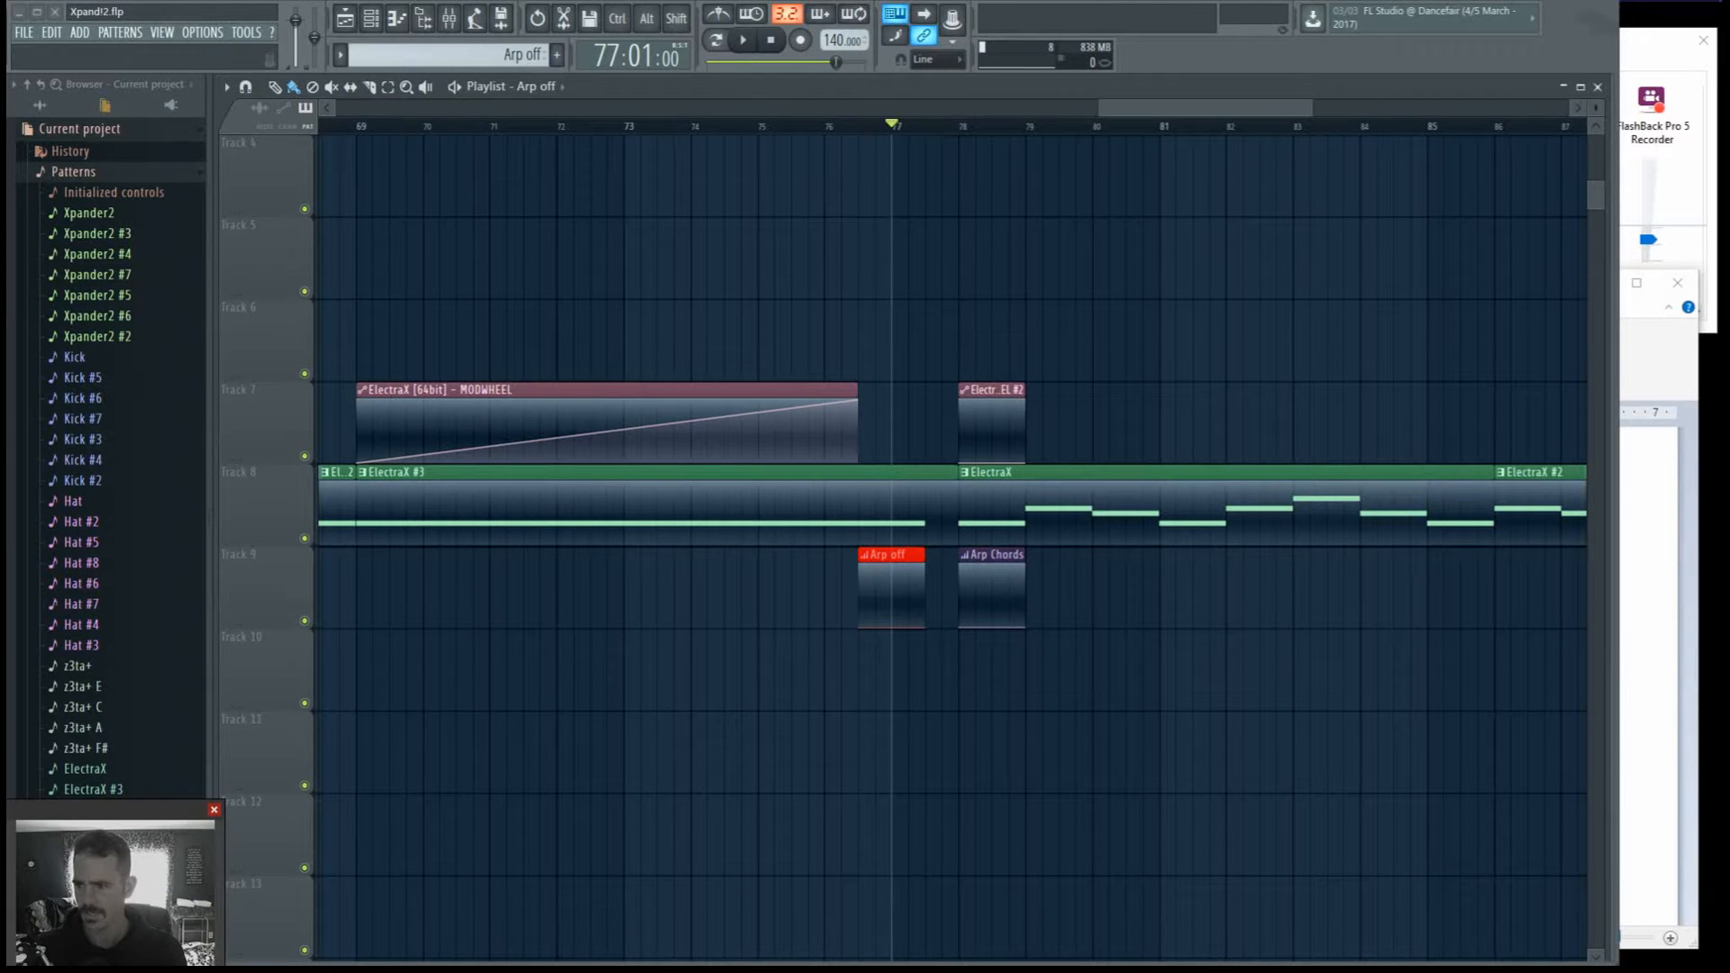
left_click_drag(1725, 415, 1290, 248)
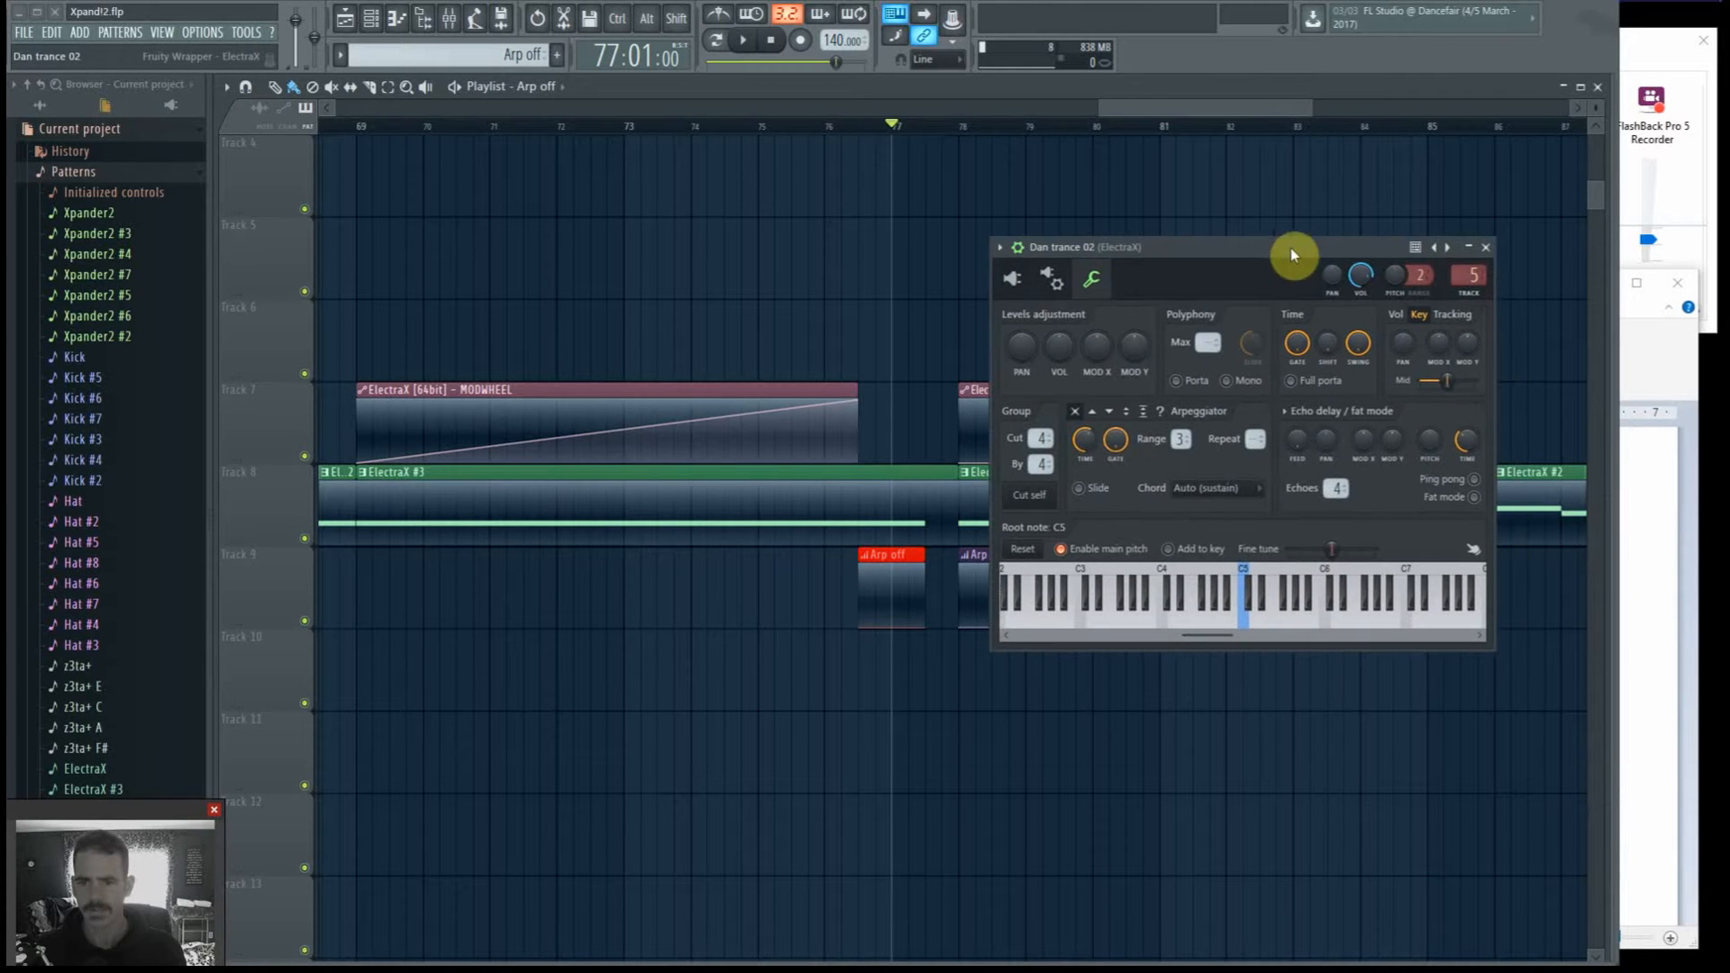
left_click(1097, 417)
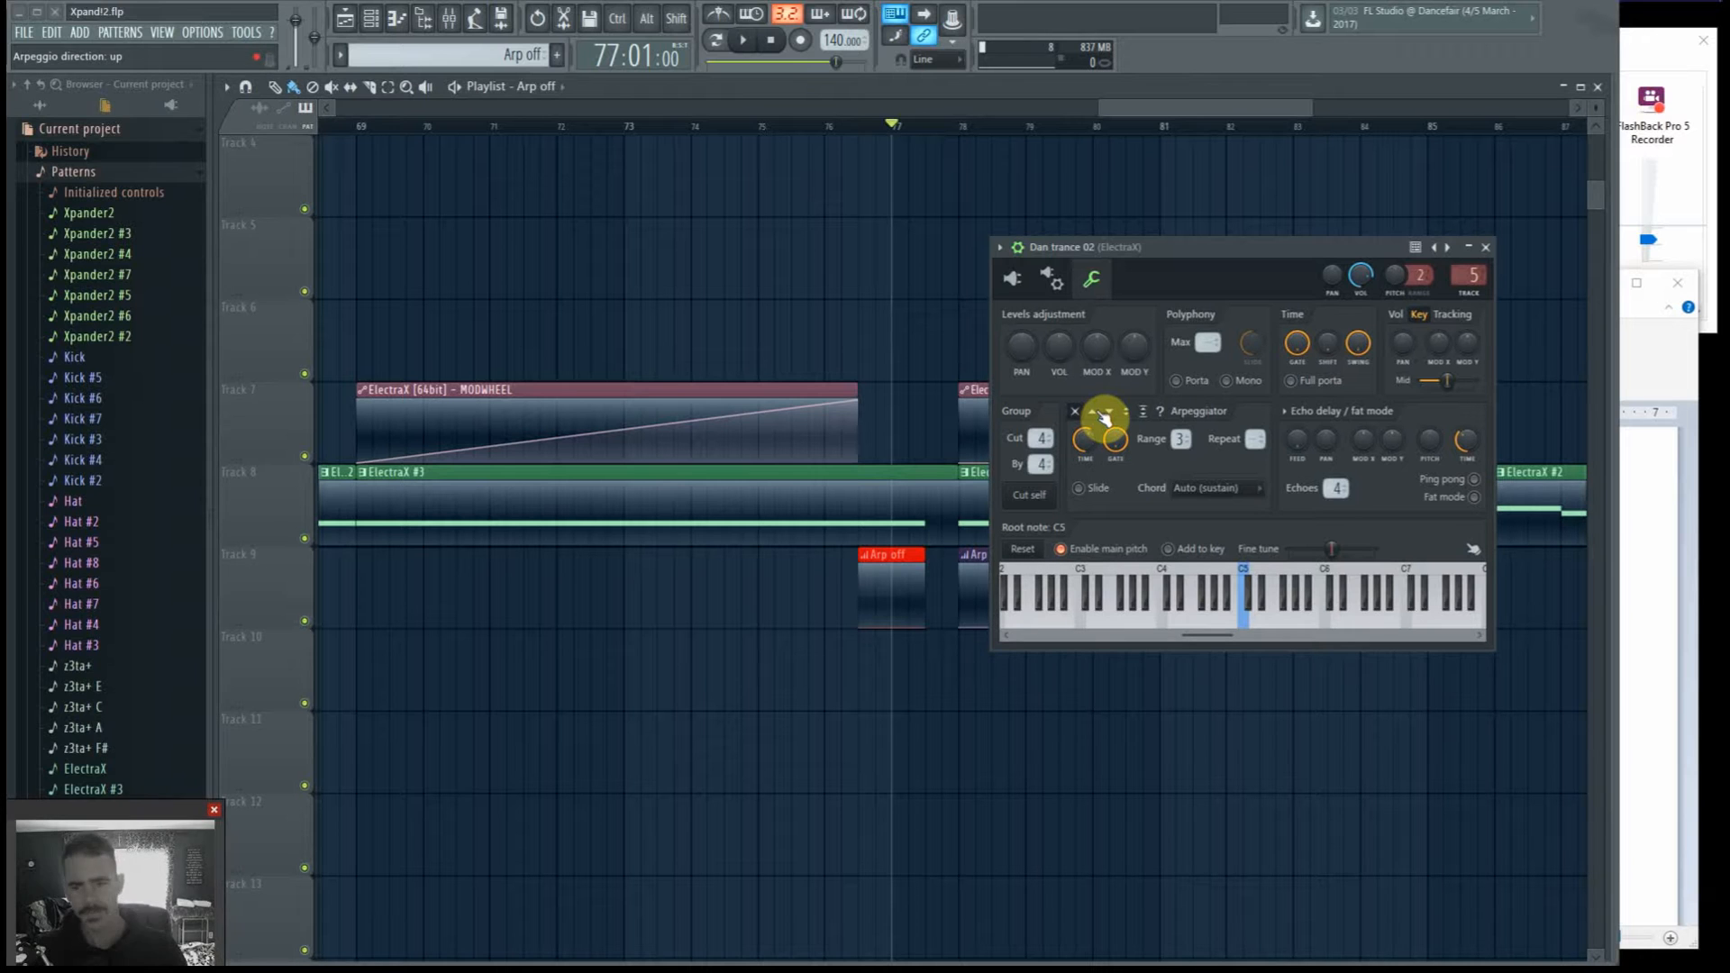
left_click(1126, 414)
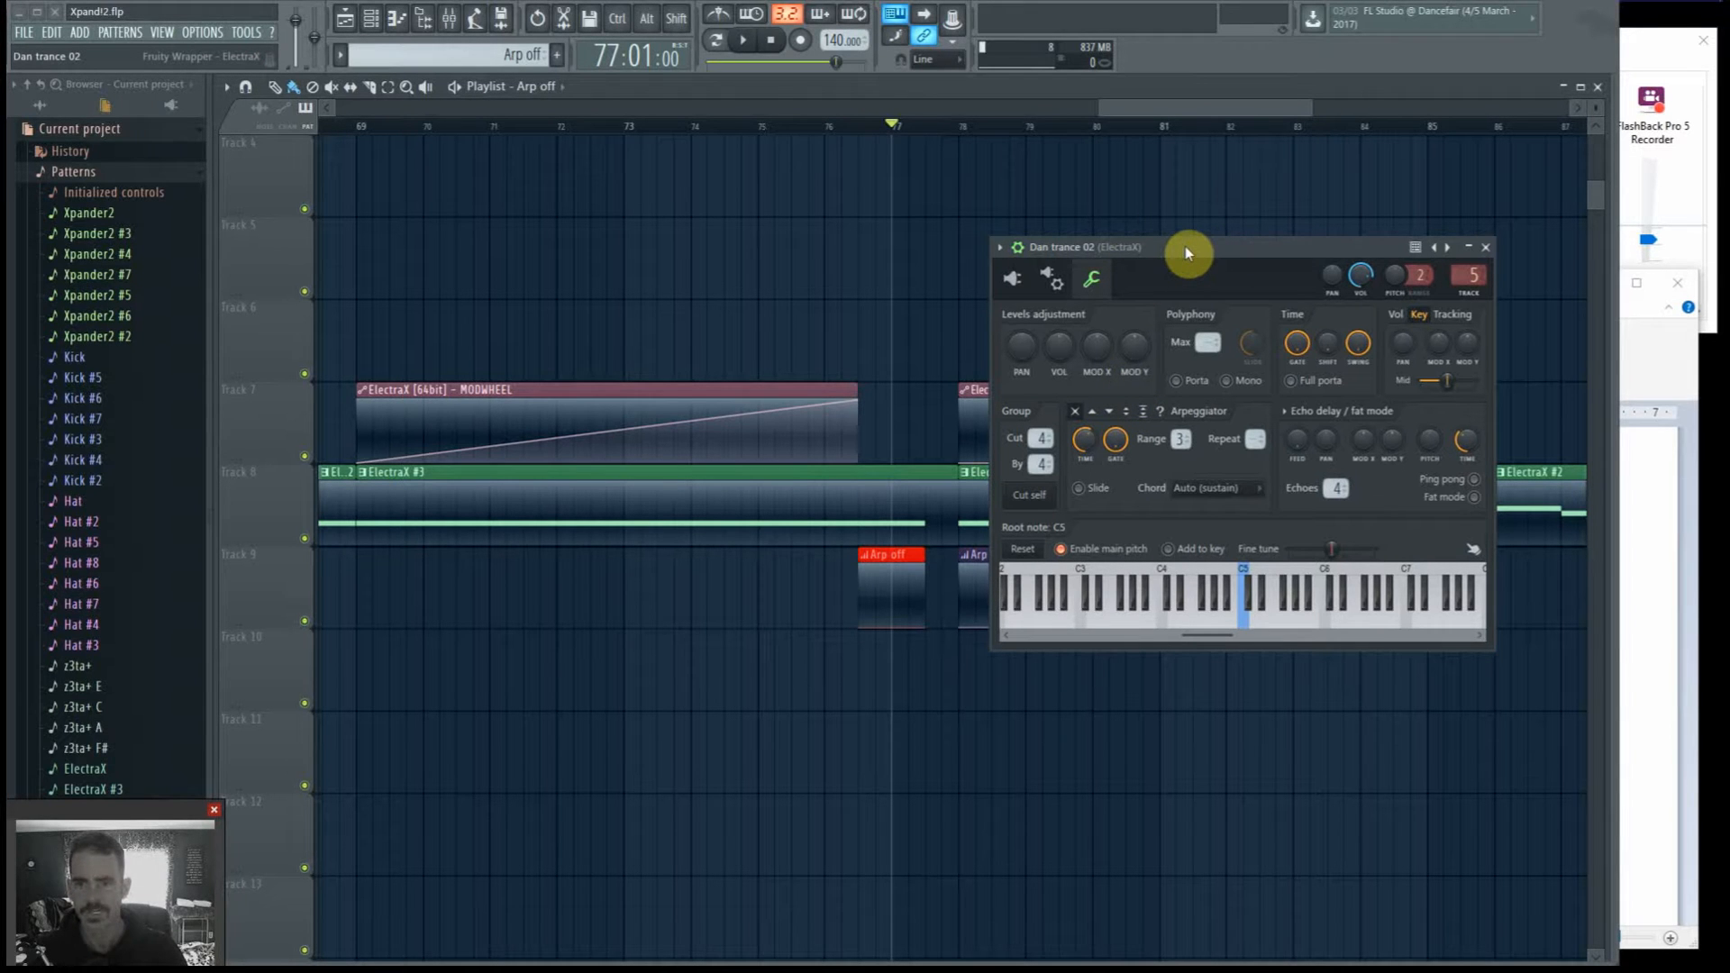
Step: Move the channel settings clear of the Track 9 clips and shorten the Arp off clip to about three quarters of a bar
left_click_drag(1183, 248, 1136, 275)
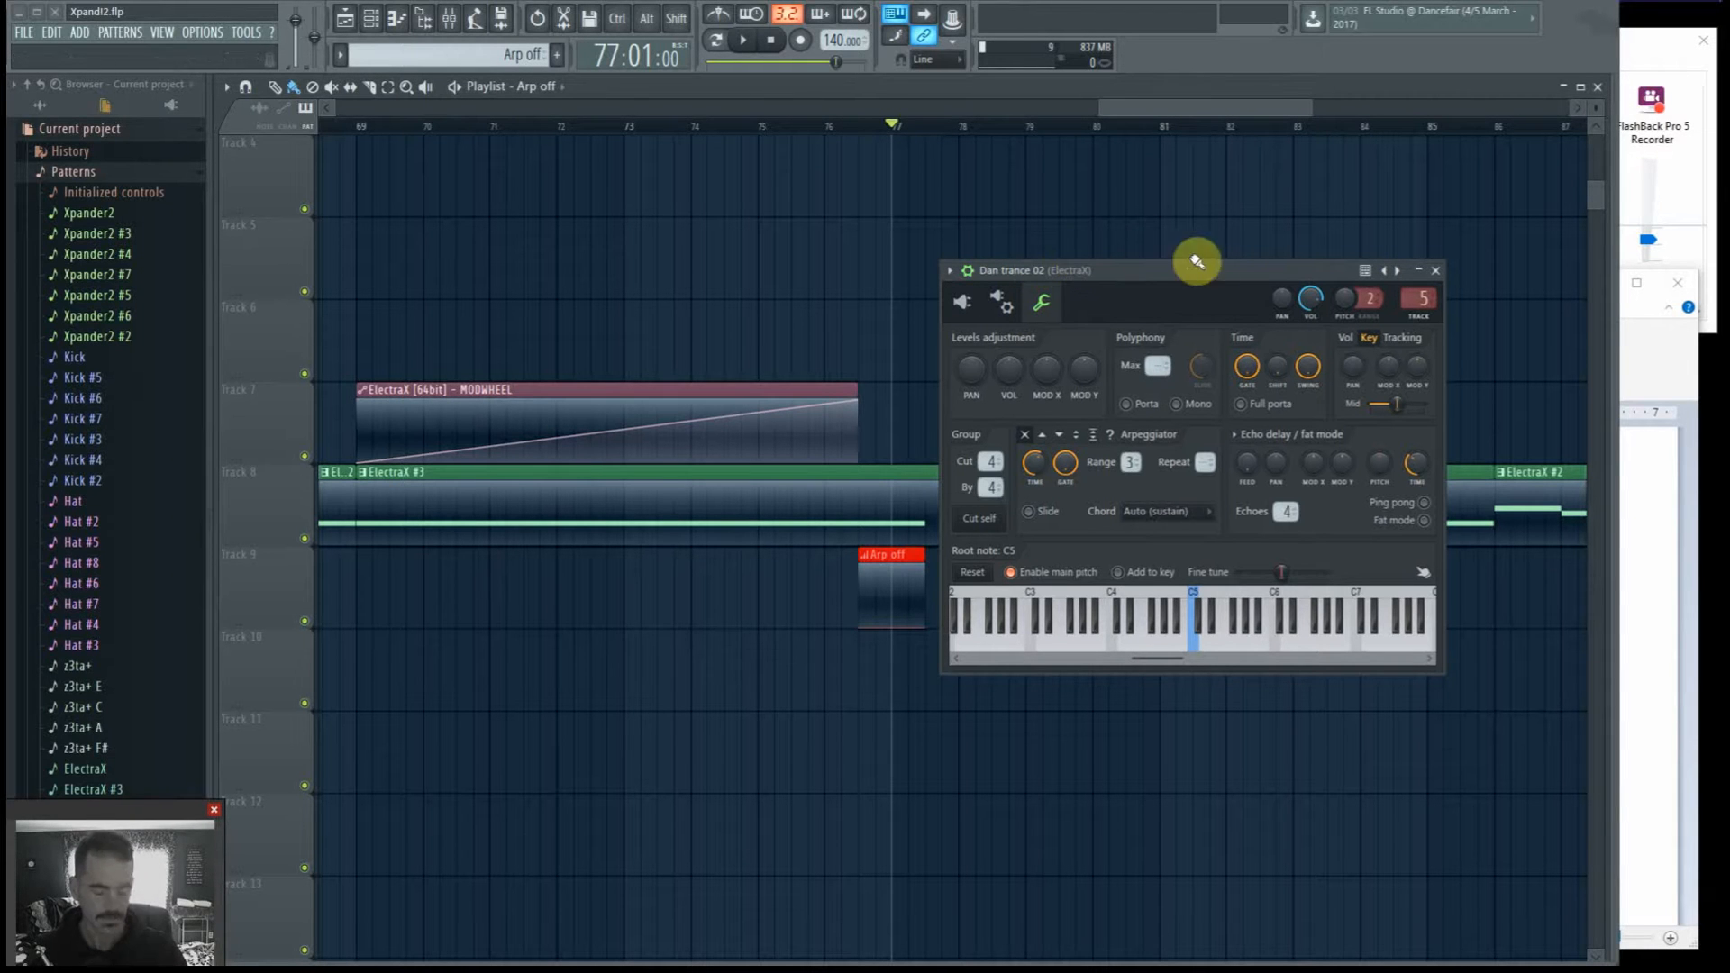
left_click_drag(1183, 275, 1252, 294)
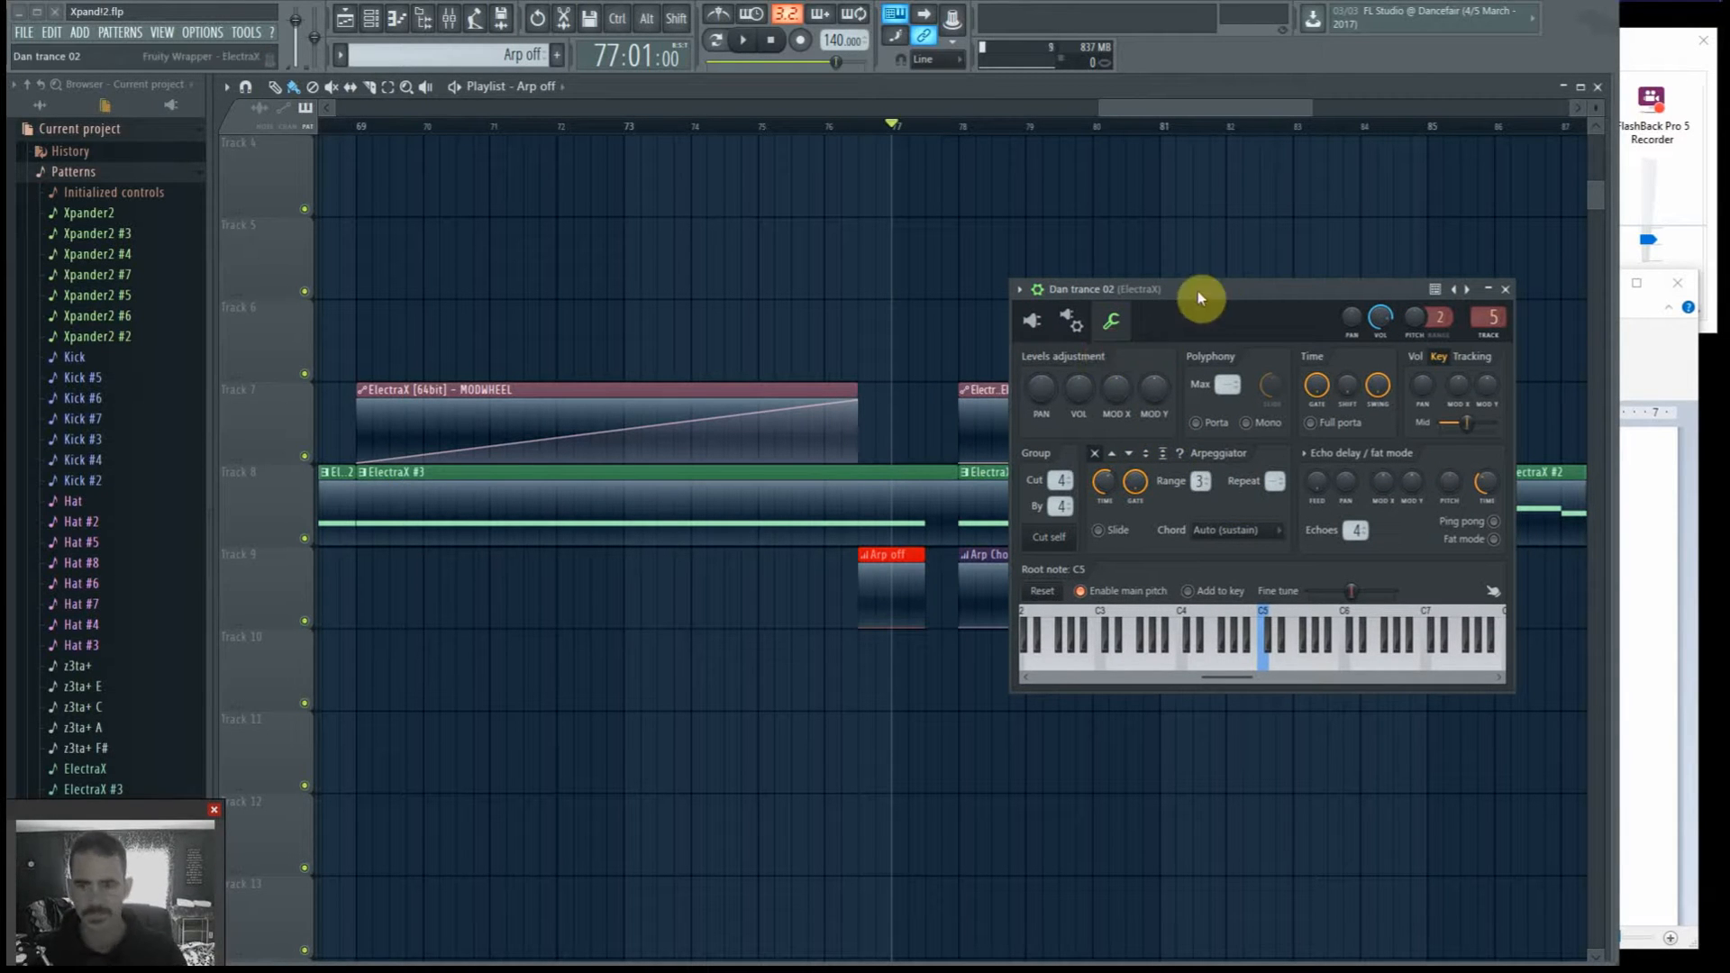
left_click_drag(1200, 290, 1273, 643)
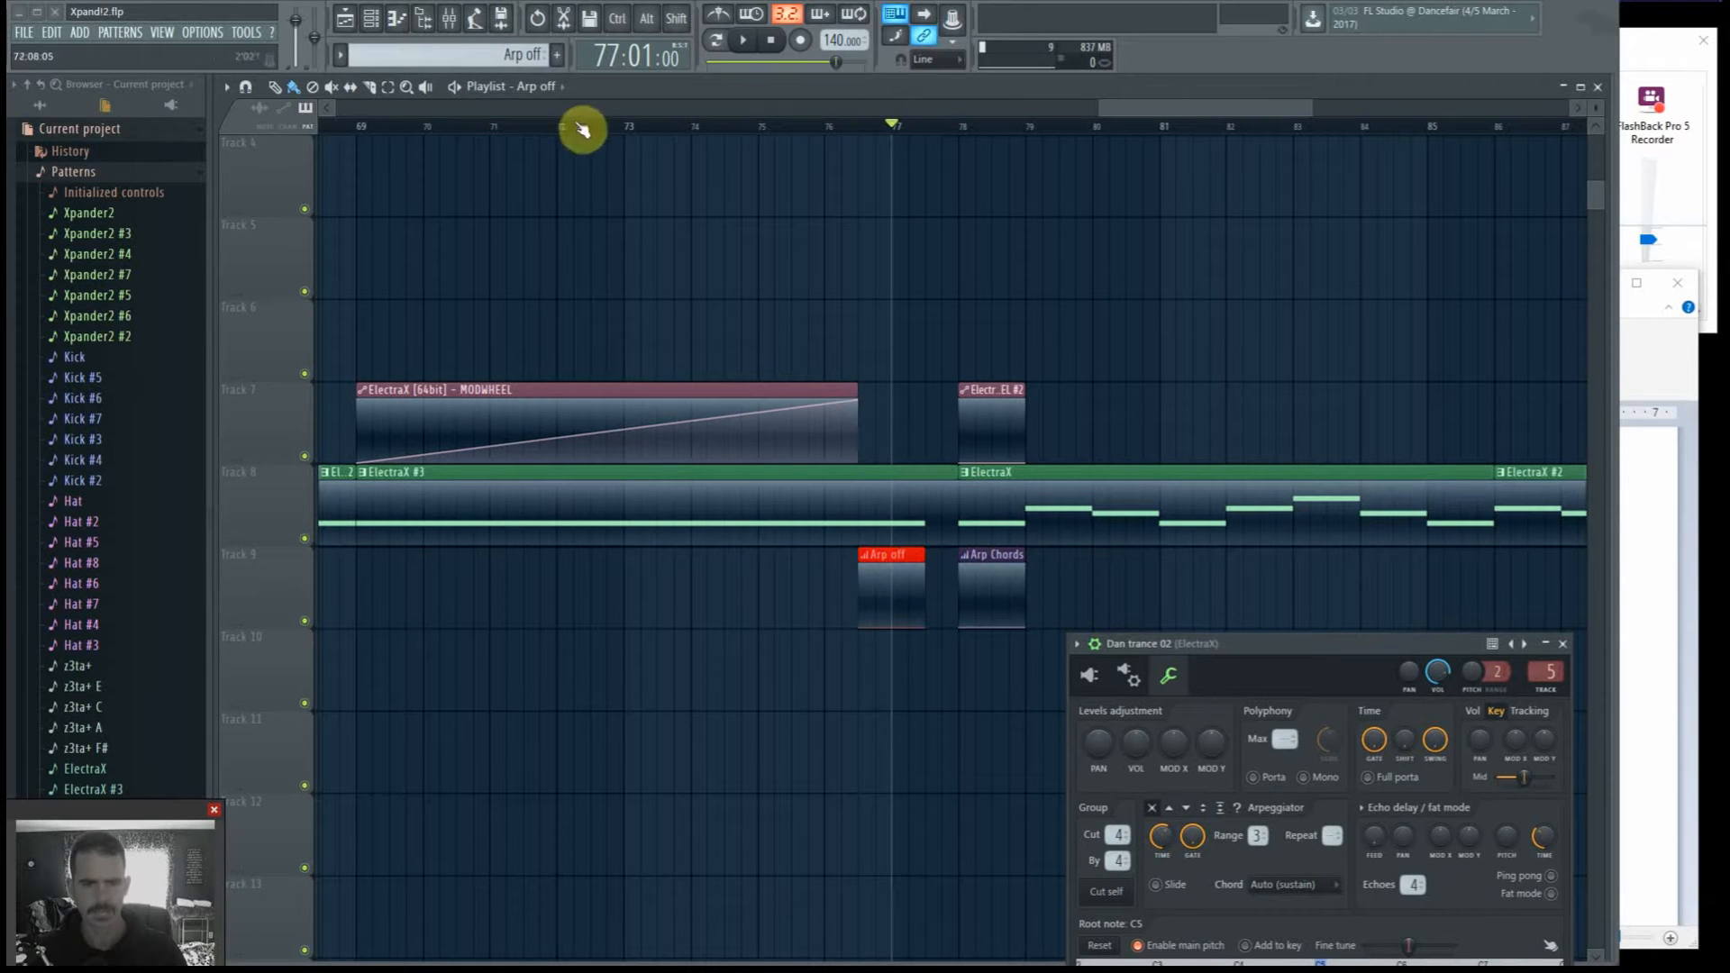
mouse_move(1293, 644)
left_mouse_down()
mouse_move(1267, 605)
mouse_move(1277, 628)
left_mouse_up()
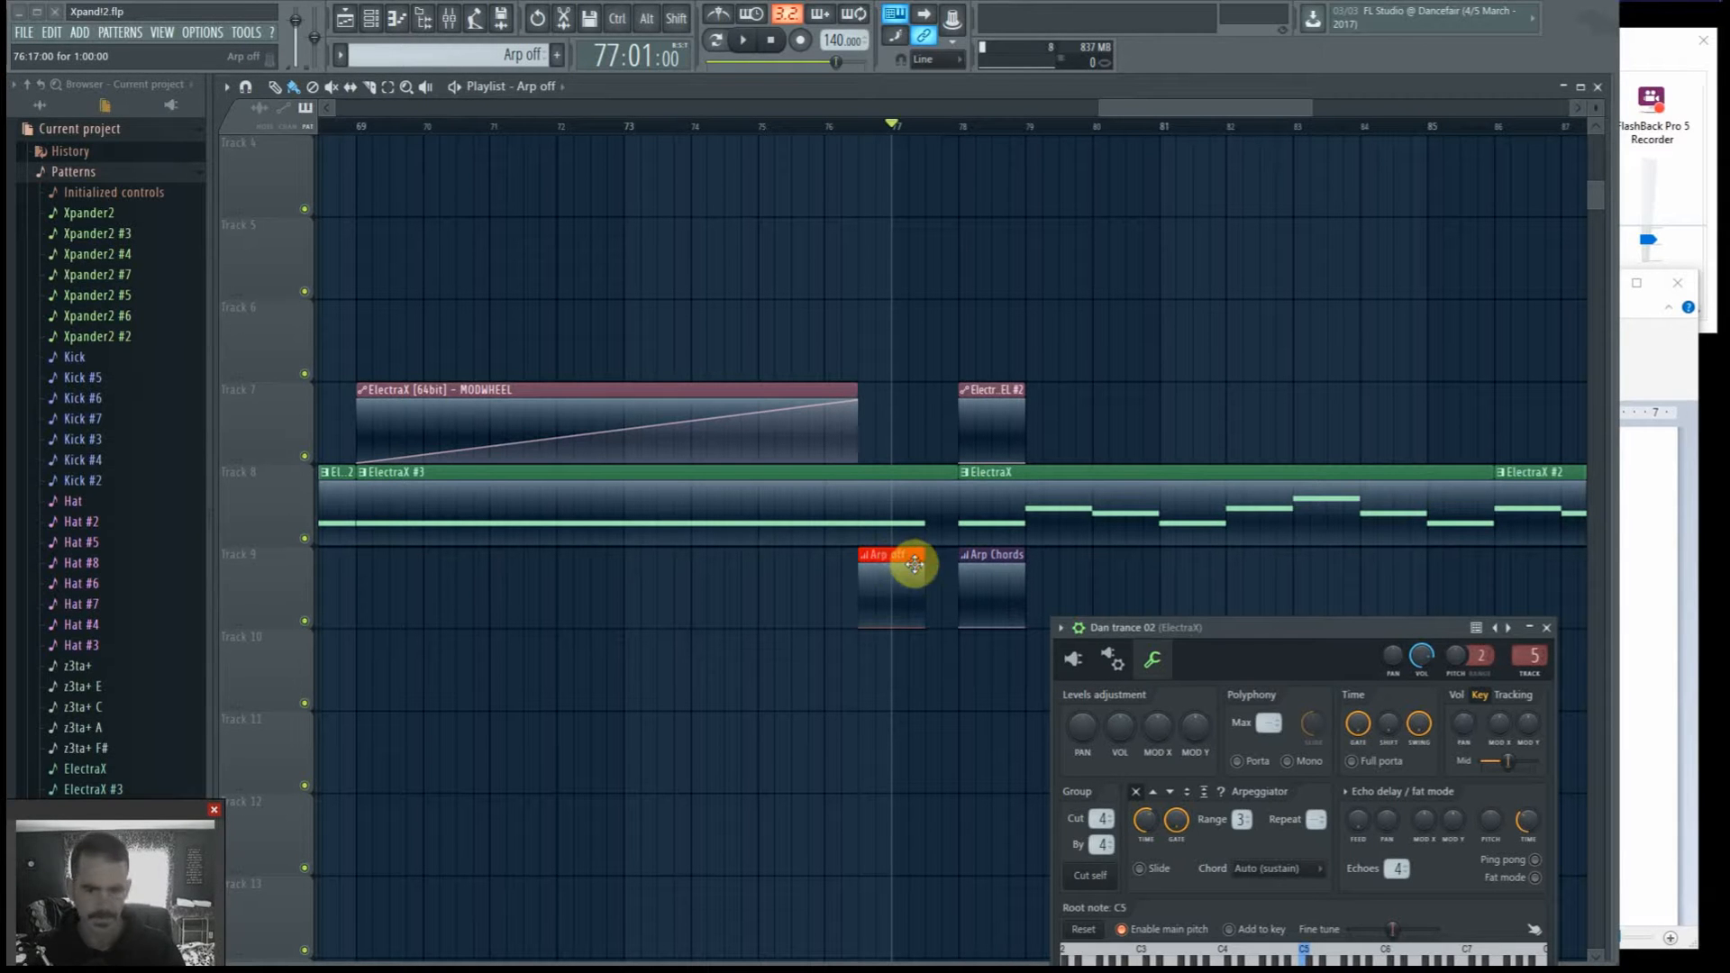
mouse_move(925, 564)
left_mouse_down()
mouse_move(879, 565)
mouse_move(943, 630)
mouse_move(877, 560)
mouse_move(916, 564)
left_mouse_up()
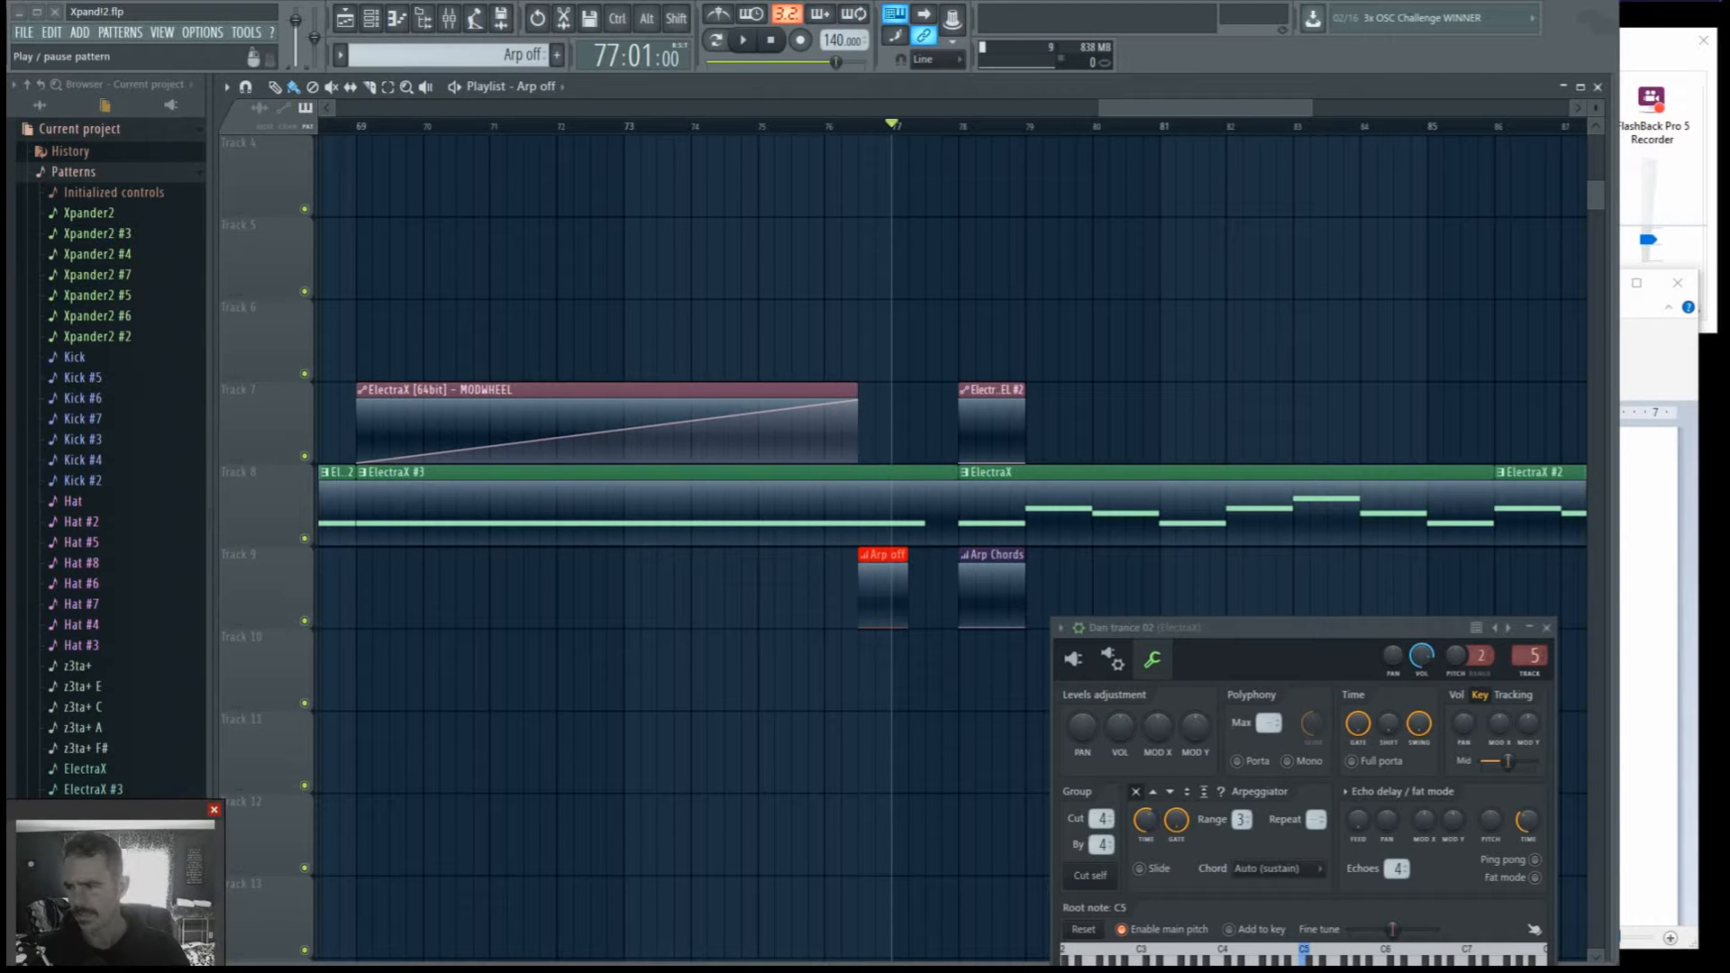
Step: Place the Arpeggio direction event editor beside the Dan trance 02 channel settings and widen the editor
left_click_drag(1725, 289, 480, 229)
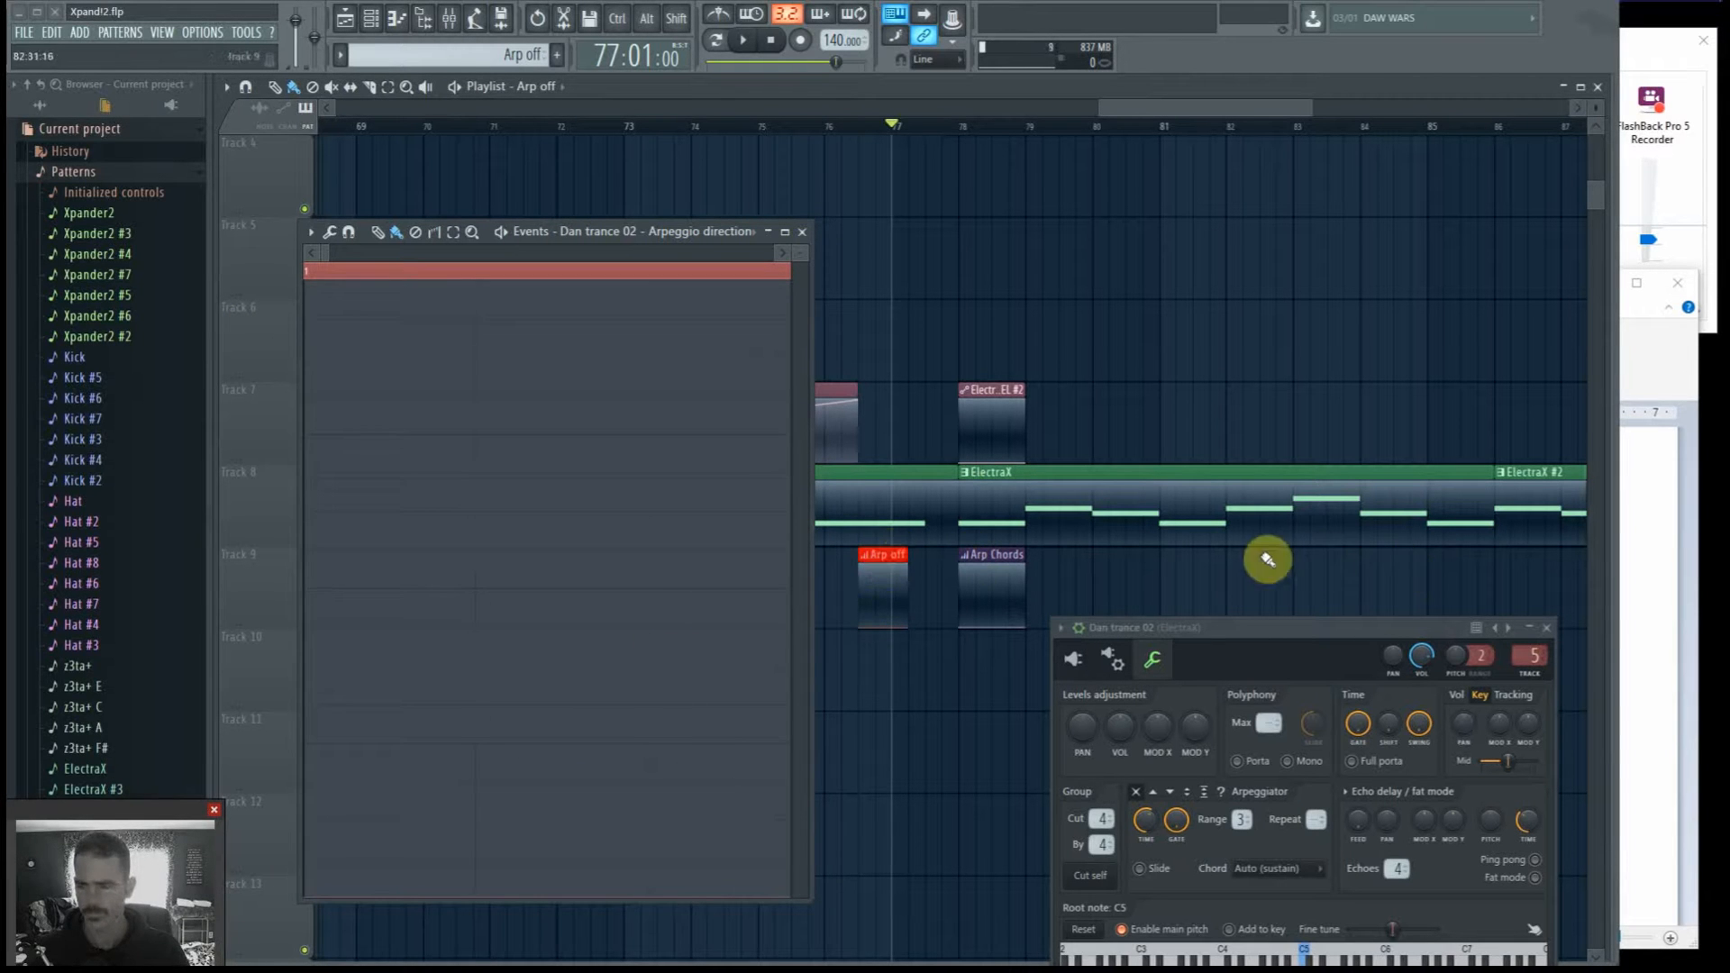
left_click_drag(1260, 638, 1222, 341)
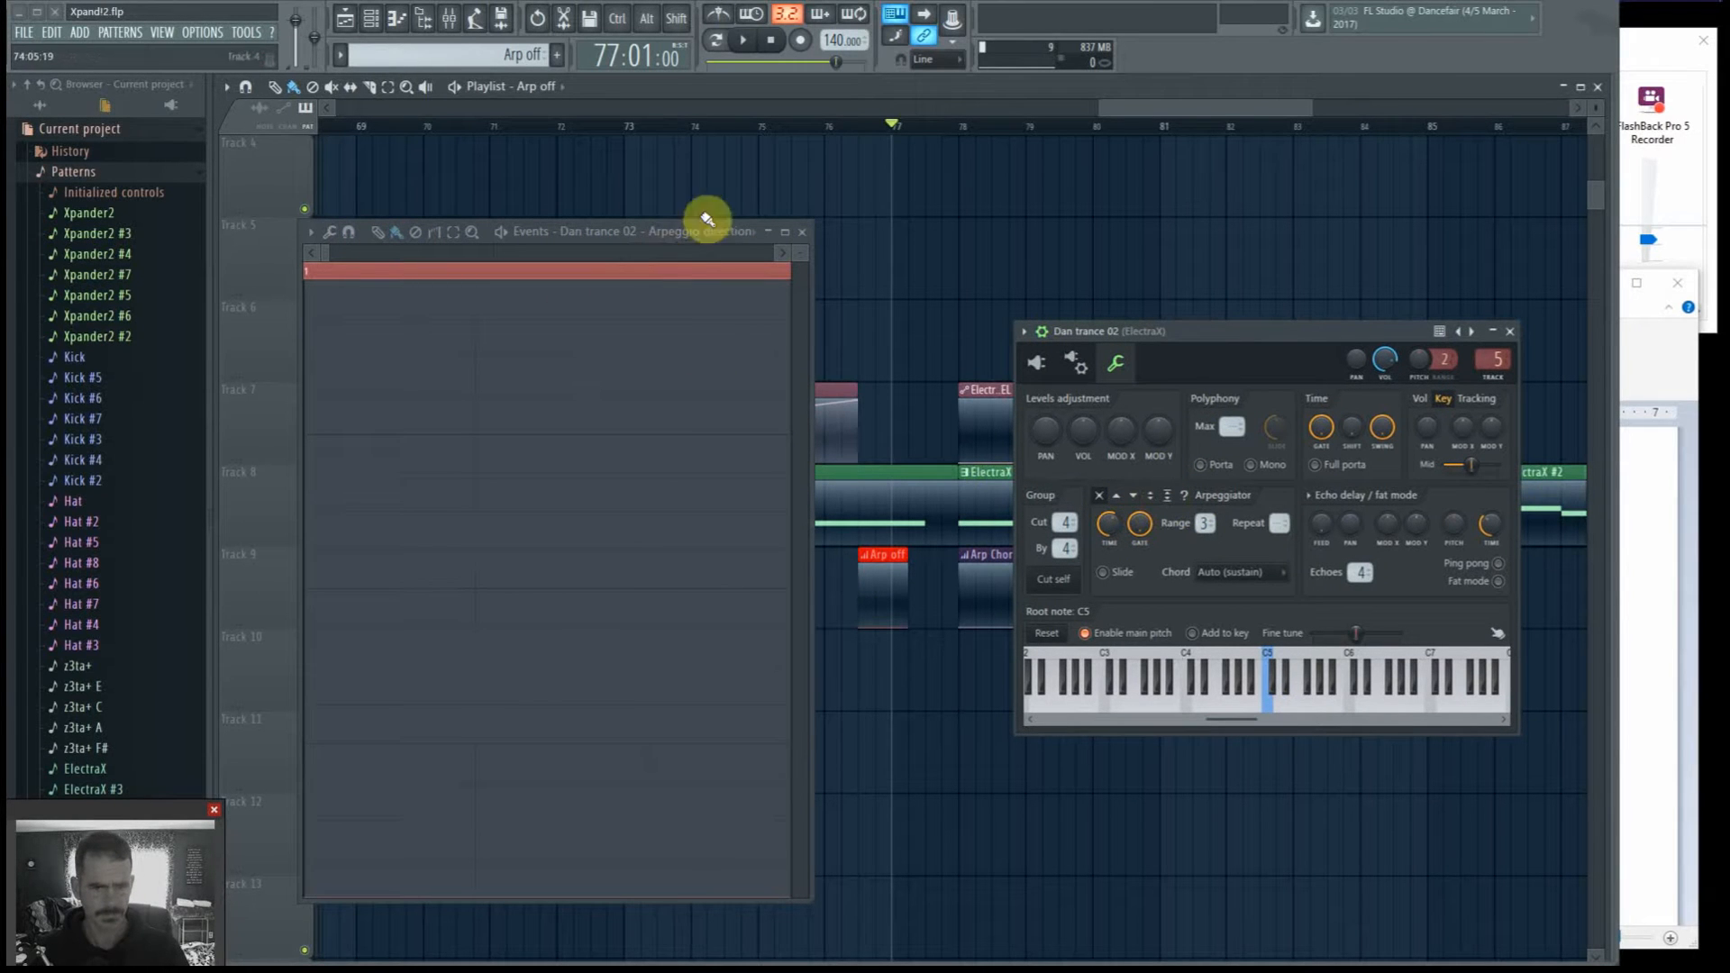
left_click_drag(809, 275, 925, 290)
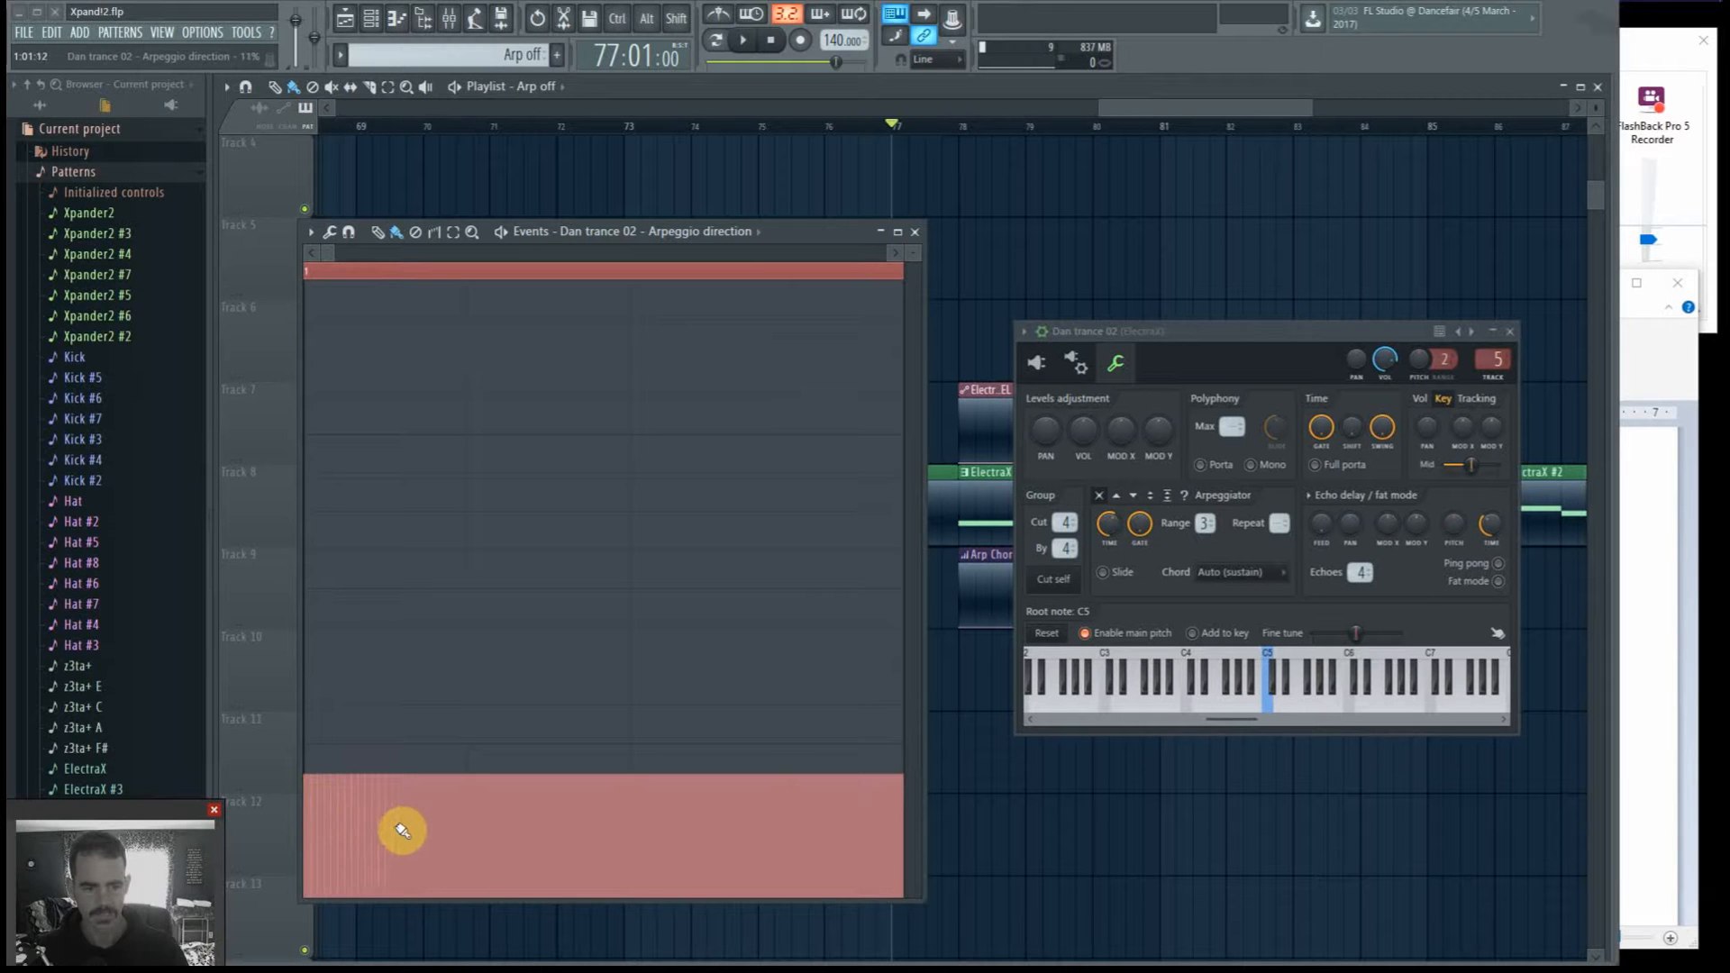
Step: Try Arpeggio direction events at zero and at the first level above it, extending the raised level across the whole Arp off pattern
left_click_drag(427, 835, 286, 857)
left_click_drag(384, 898, 522, 930)
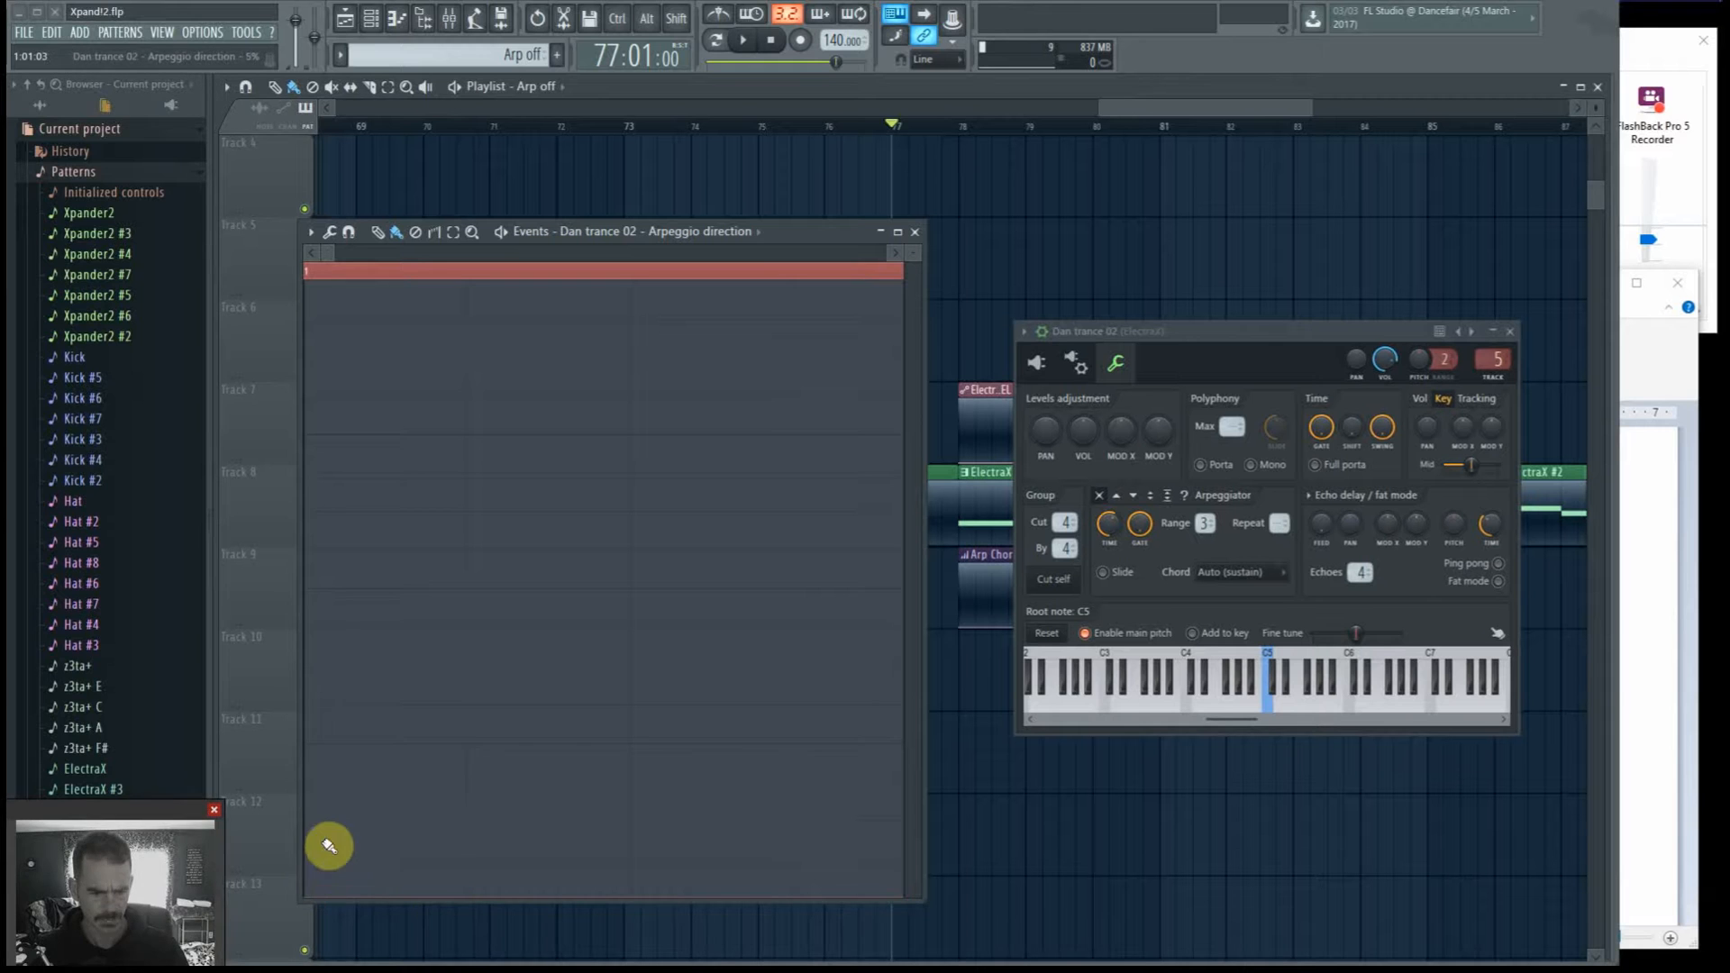
mouse_move(447, 859)
left_mouse_down()
mouse_move(398, 851)
mouse_move(390, 818)
left_mouse_up()
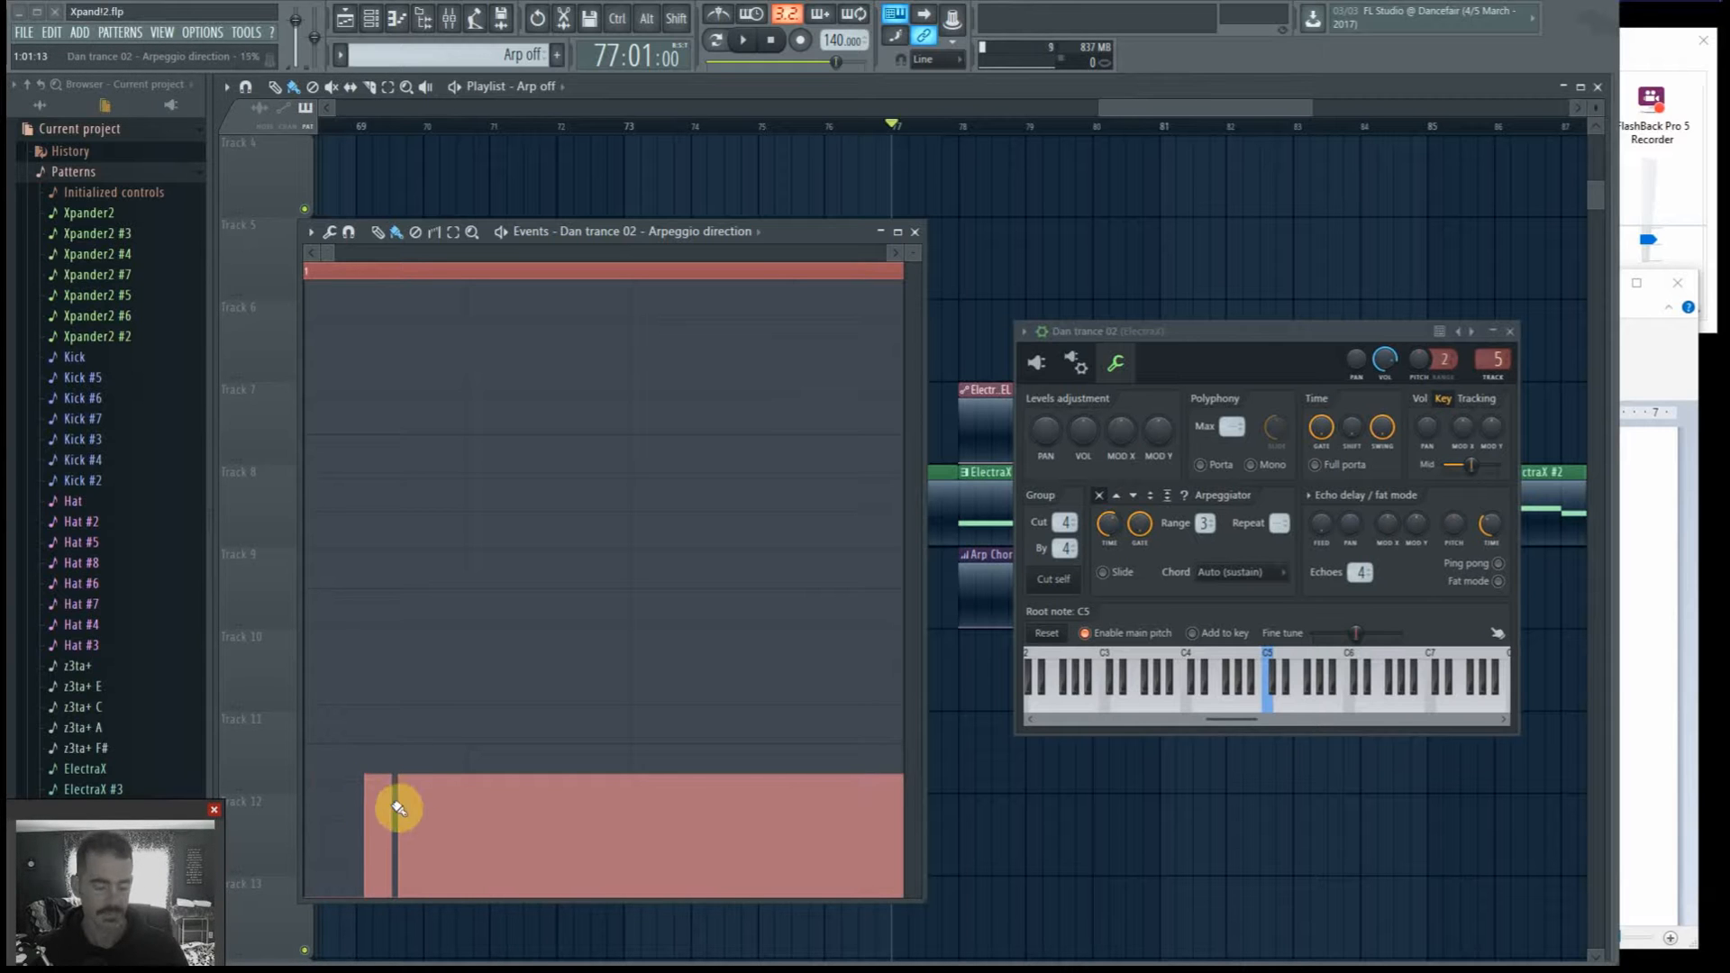
left_click_drag(354, 880, 471, 910)
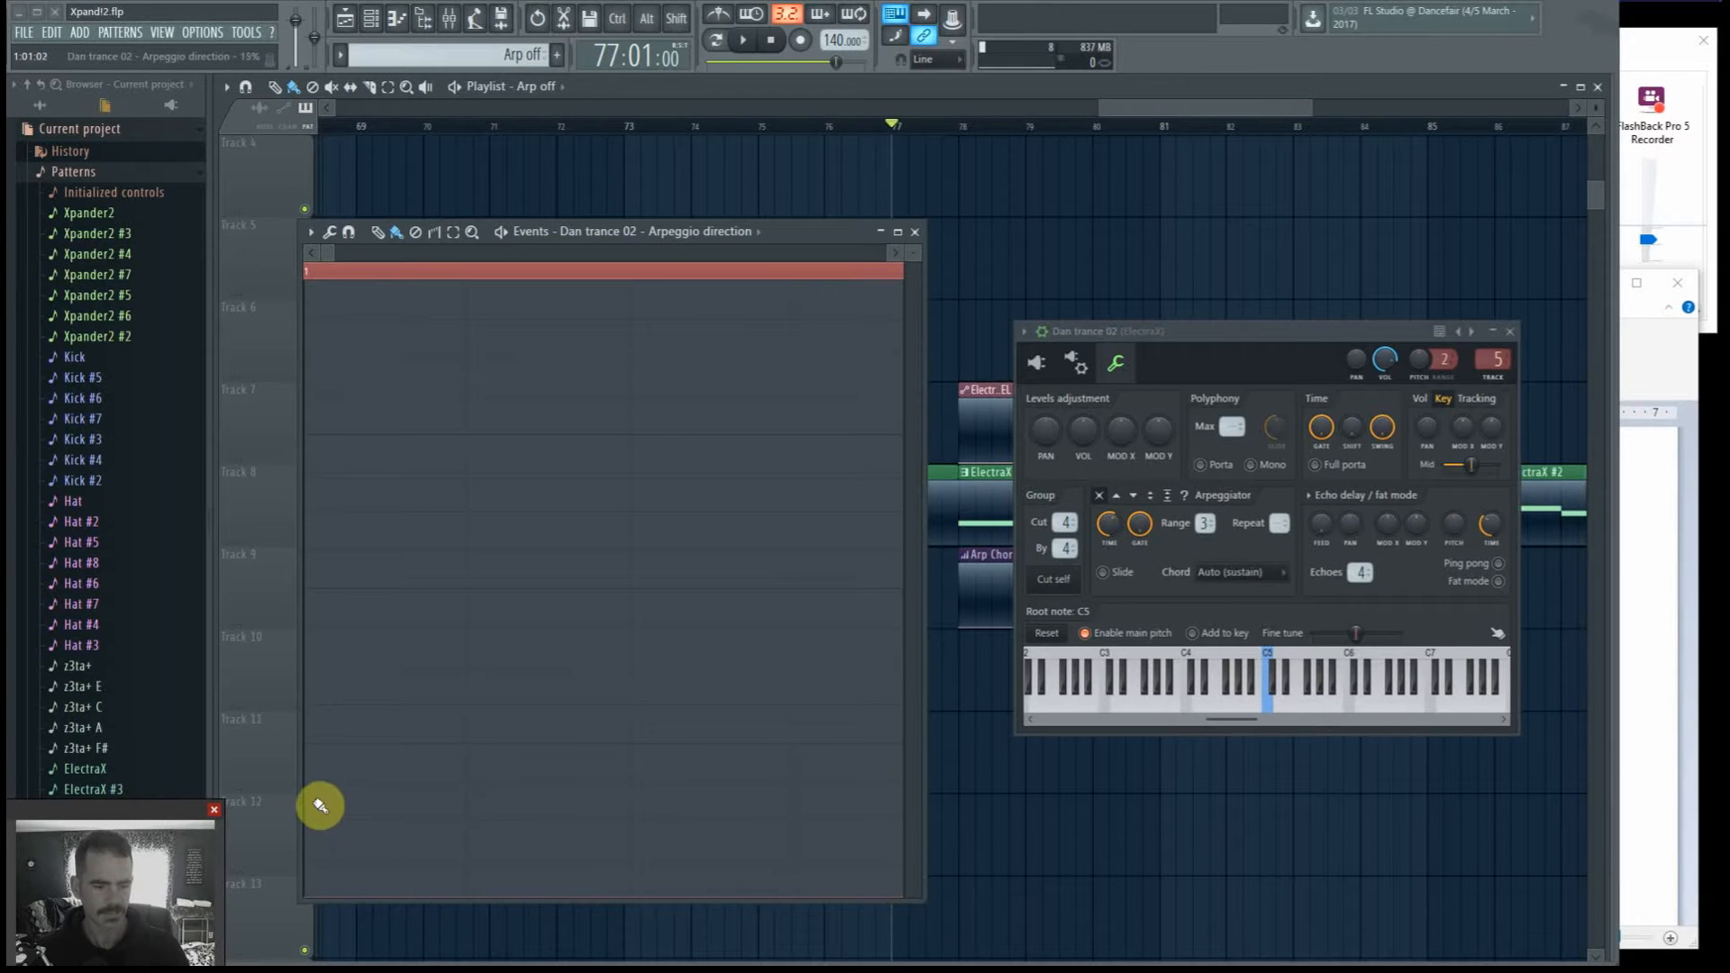
left_click(311, 776)
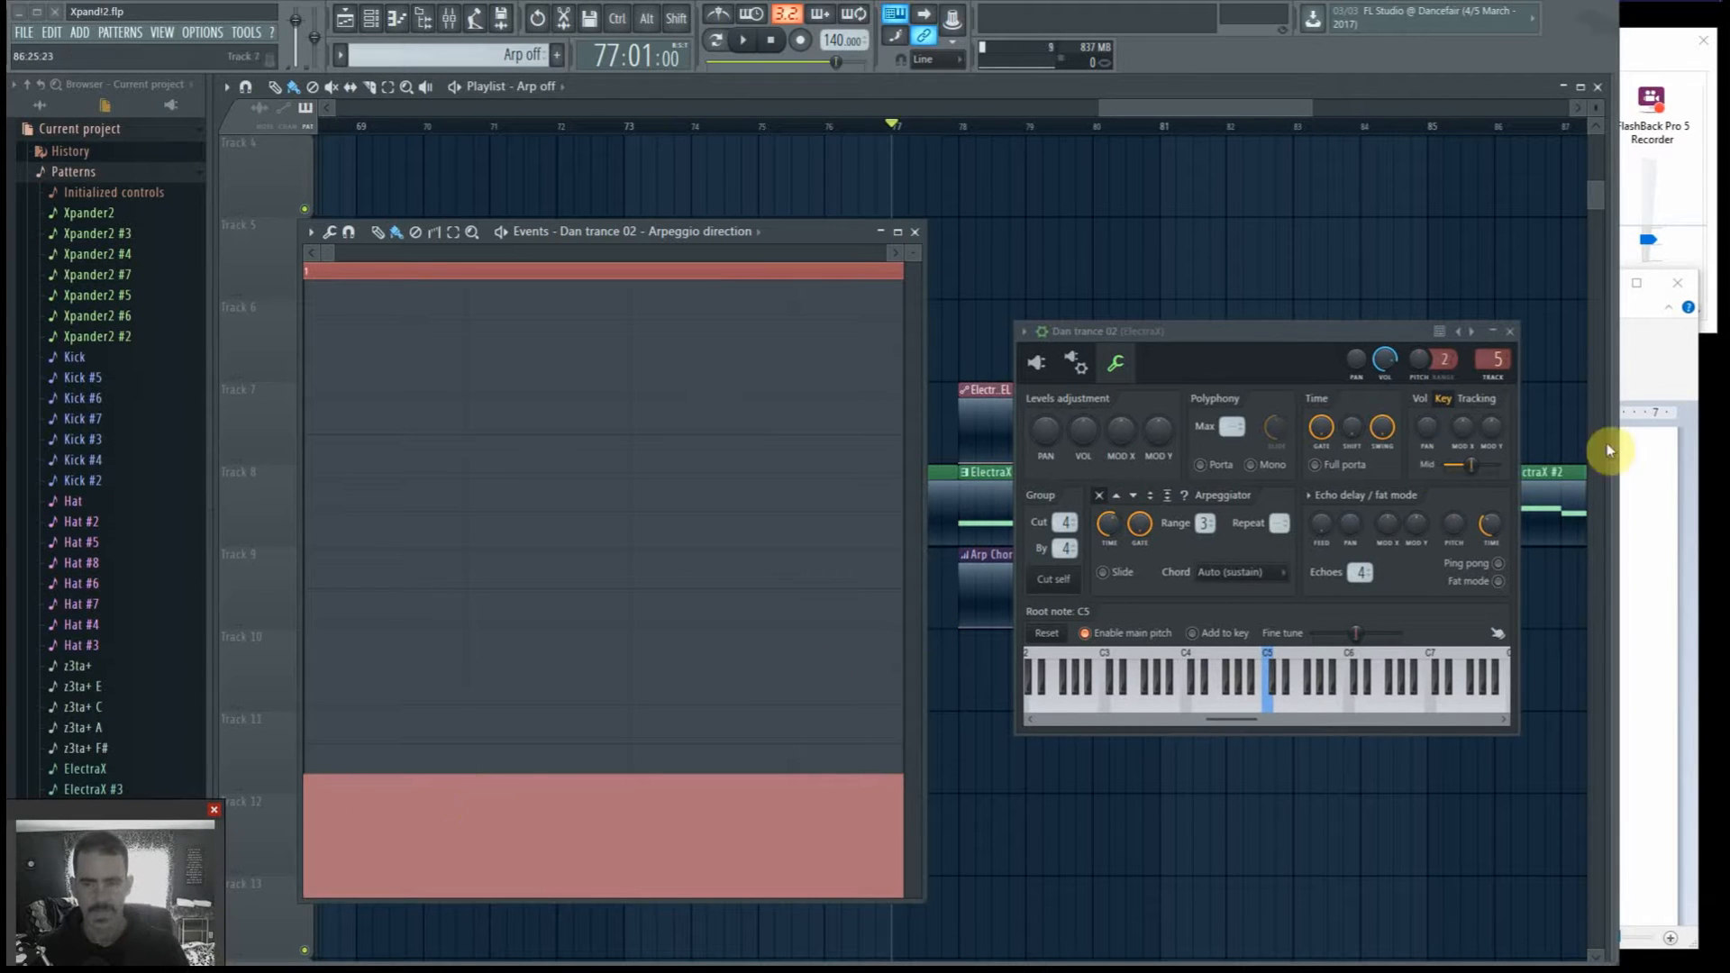
Step: Consult the arp sequence notes in WordPad and raise the Arp off pattern's Arpeggio direction events to line 6 (down)
left_click(1683, 419)
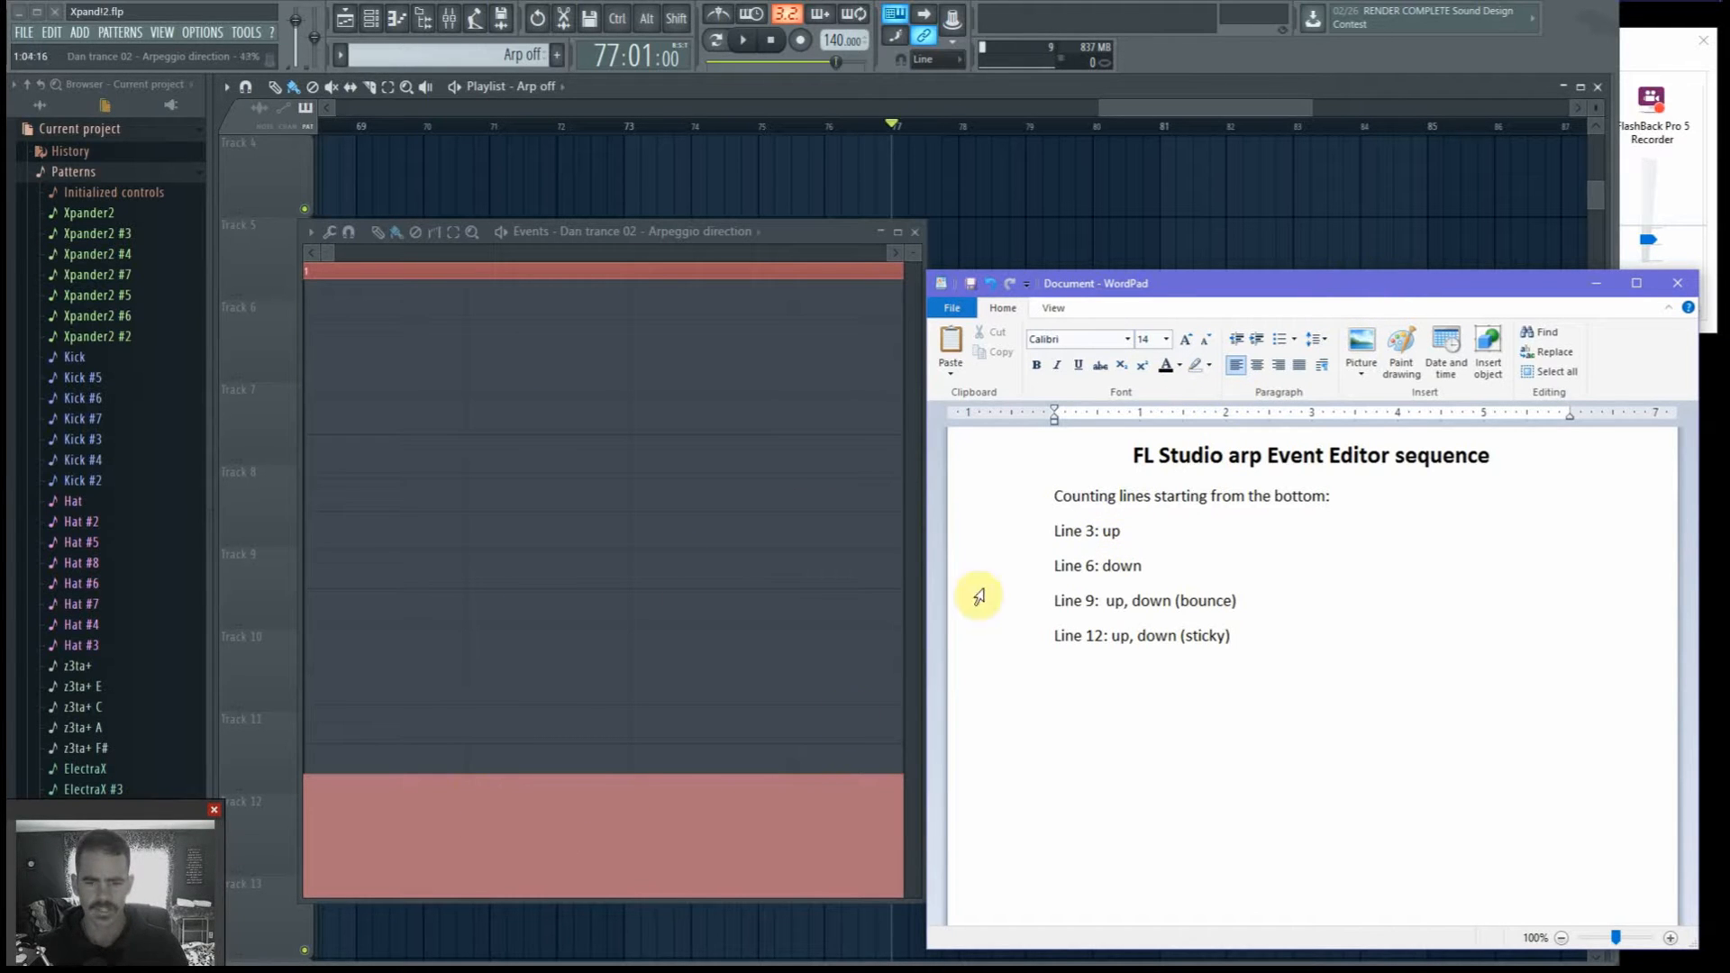
left_click(322, 743)
mouse_move(323, 737)
left_mouse_down()
mouse_move(301, 673)
mouse_move(396, 669)
left_mouse_up()
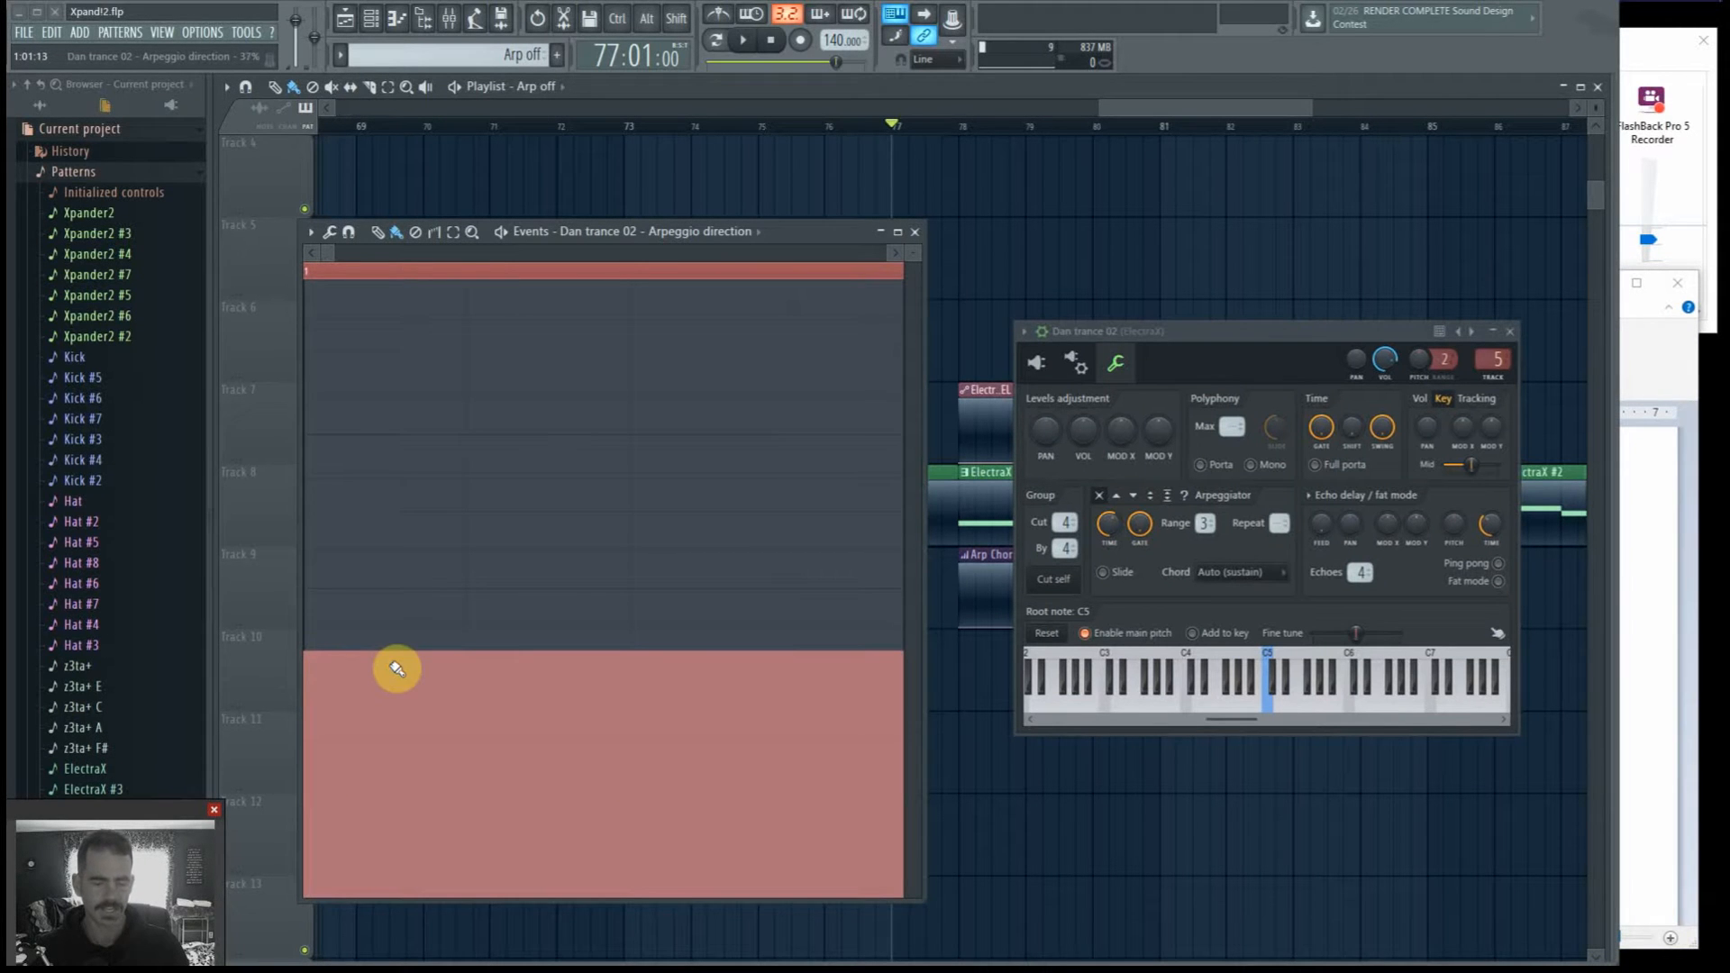
left_click(1692, 507)
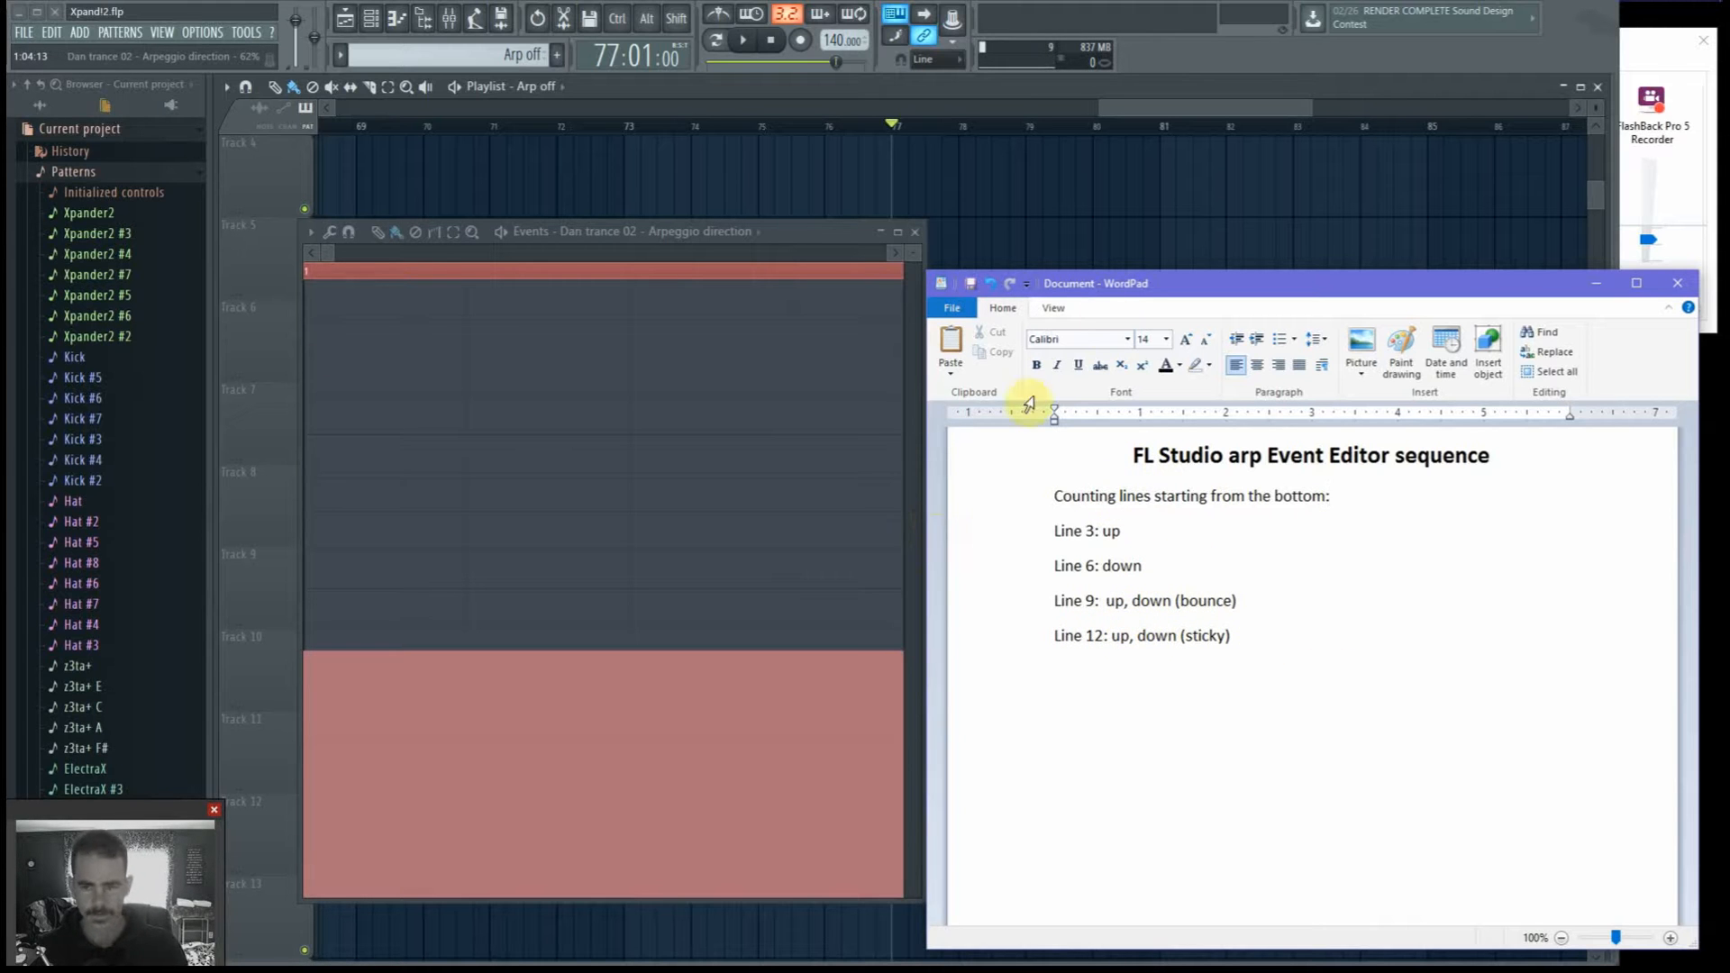
left_click(1577, 63)
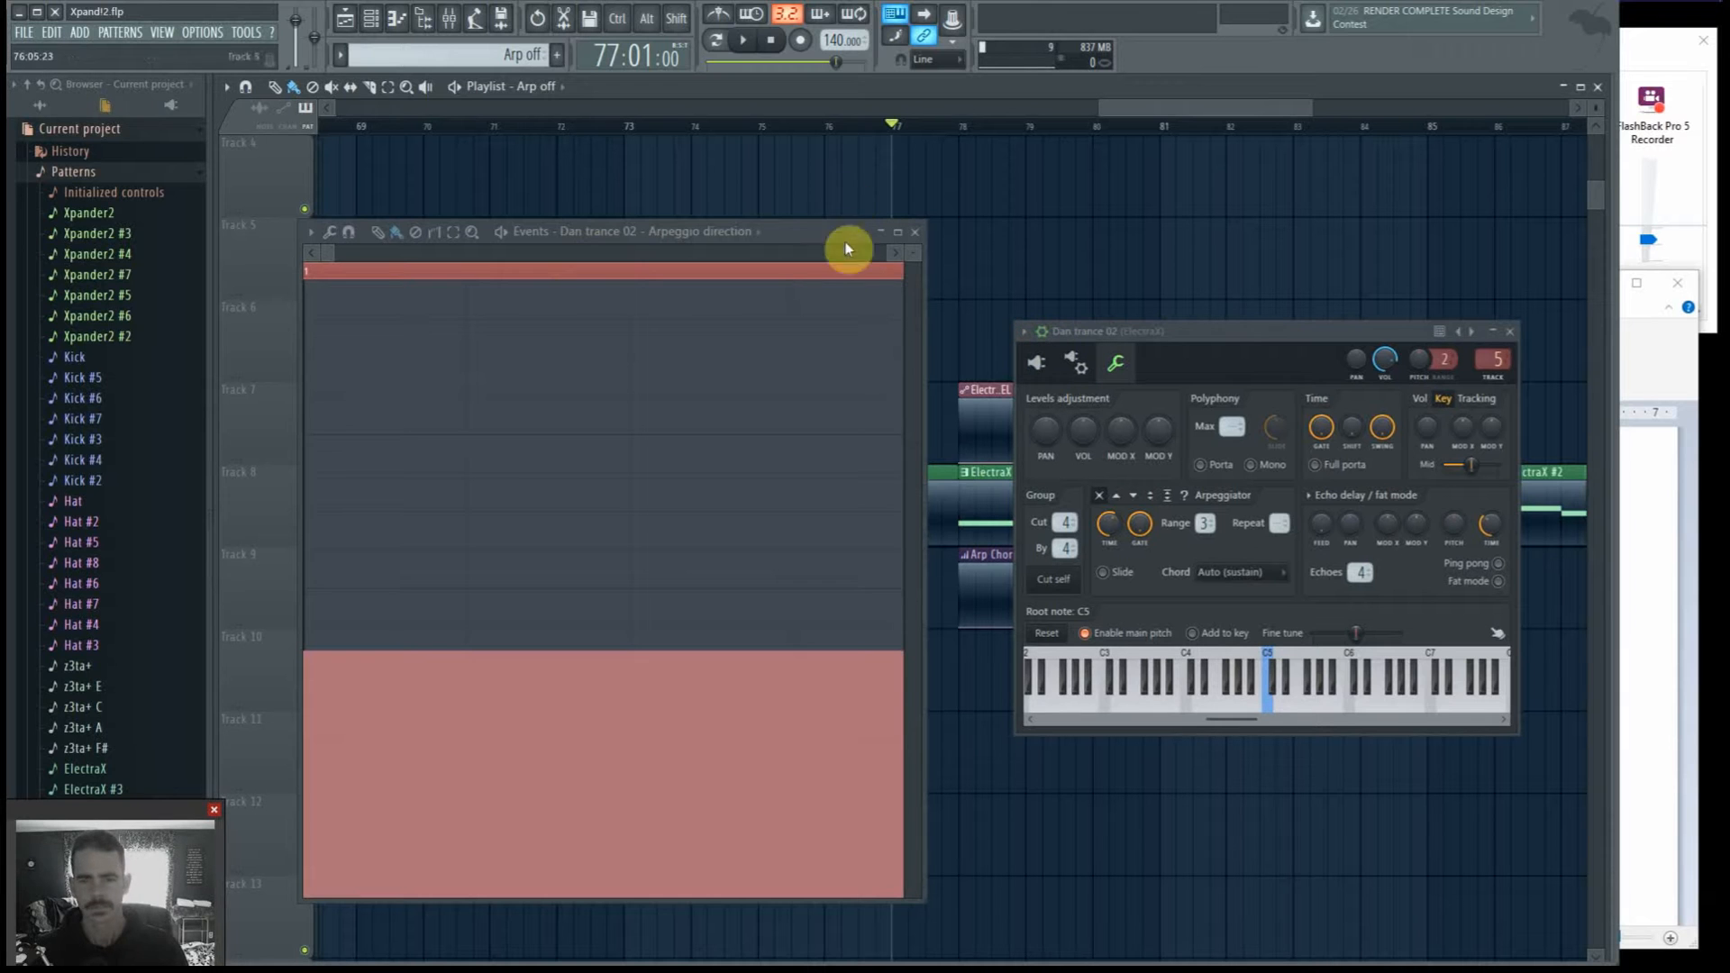
Step: Close the event editor and examine the arpeggiator mode choices in the ElectraX plugin interface, keeping the mode Off
left_click(914, 232)
left_click_drag(1224, 333, 1296, 208)
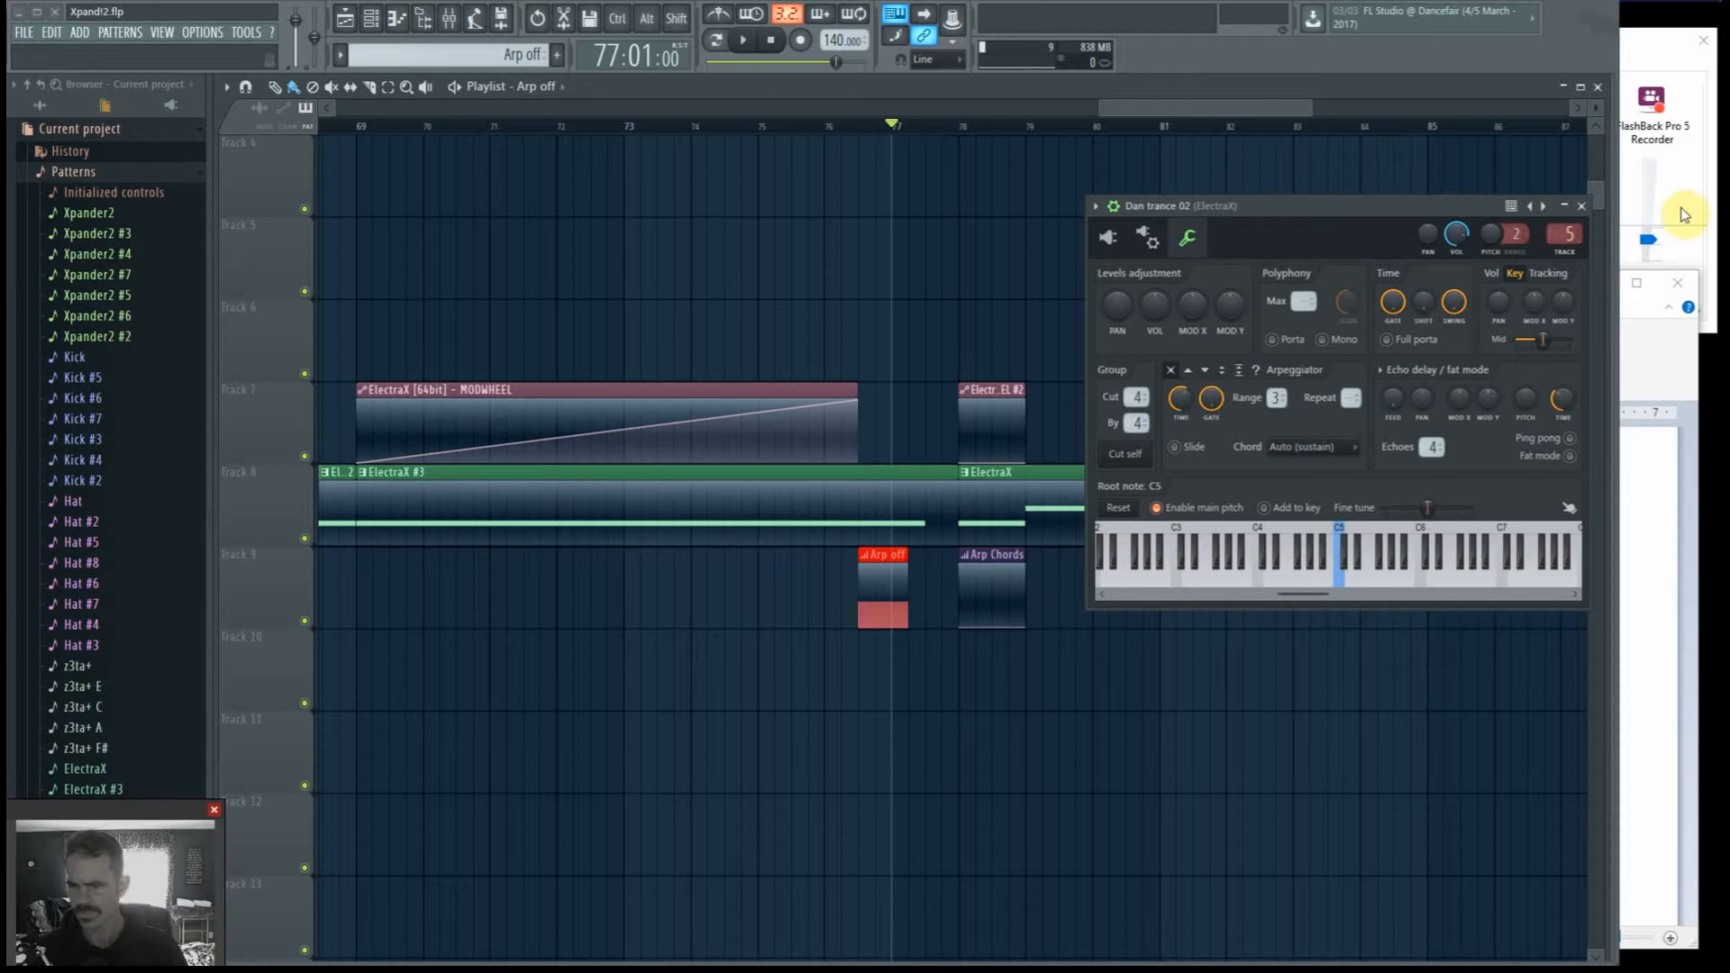
left_click(1110, 238)
left_click_drag(1367, 211, 865, 242)
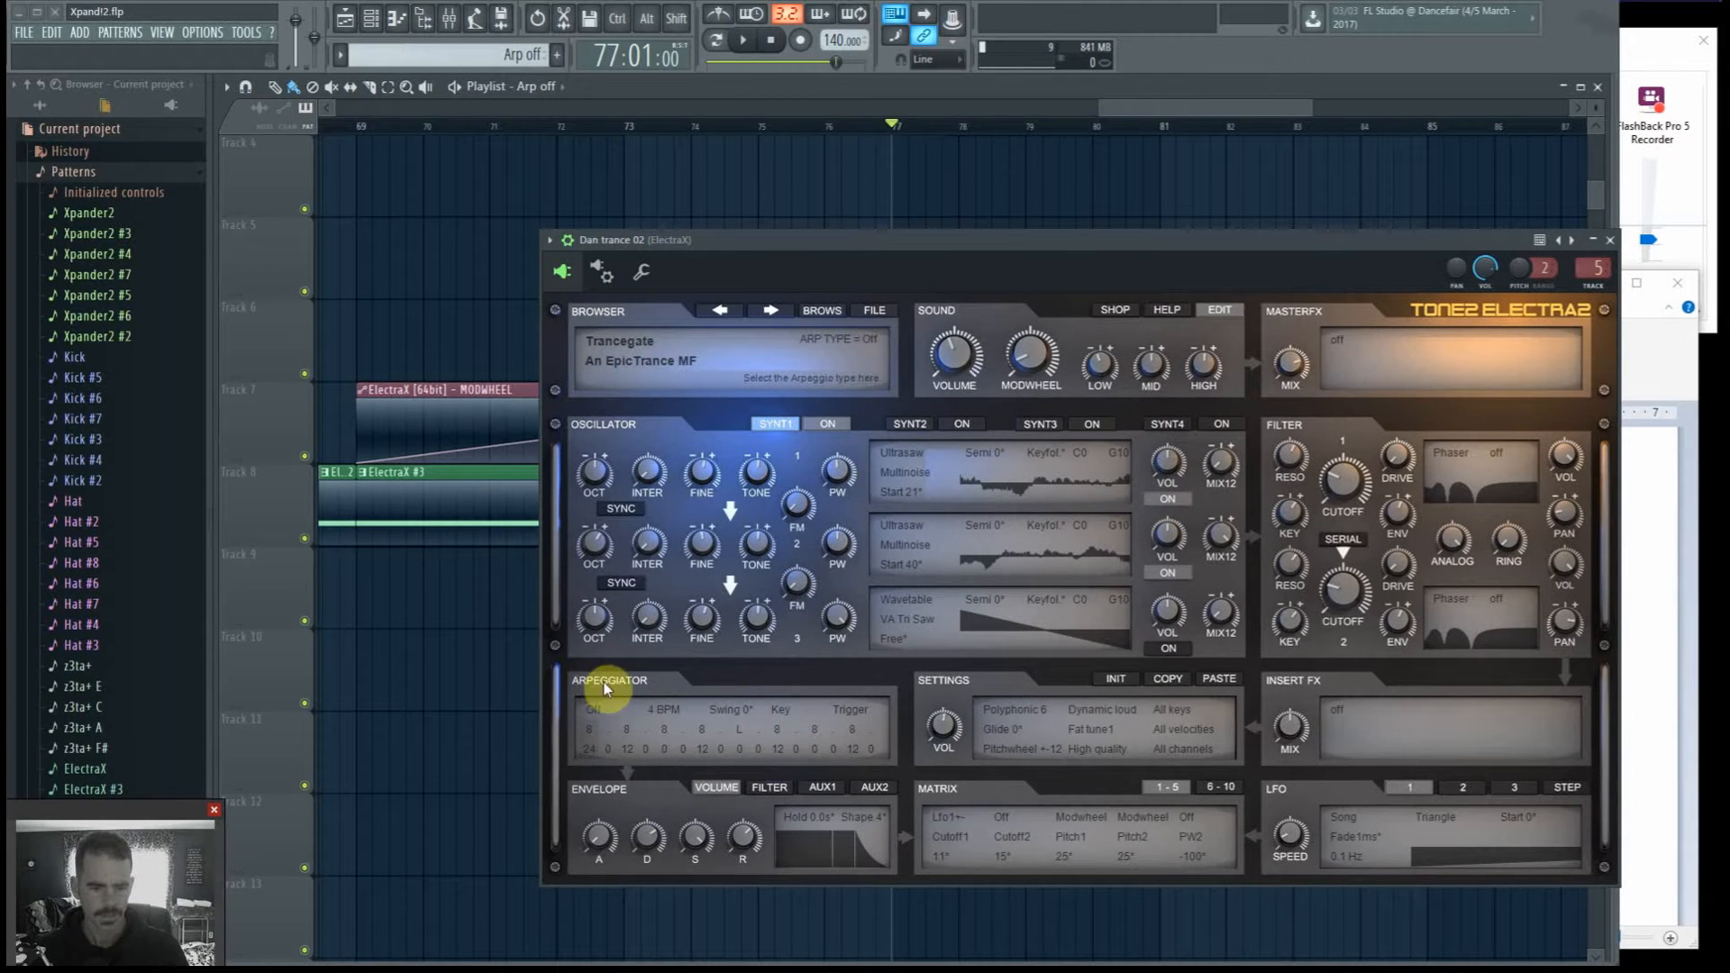
left_click(602, 712)
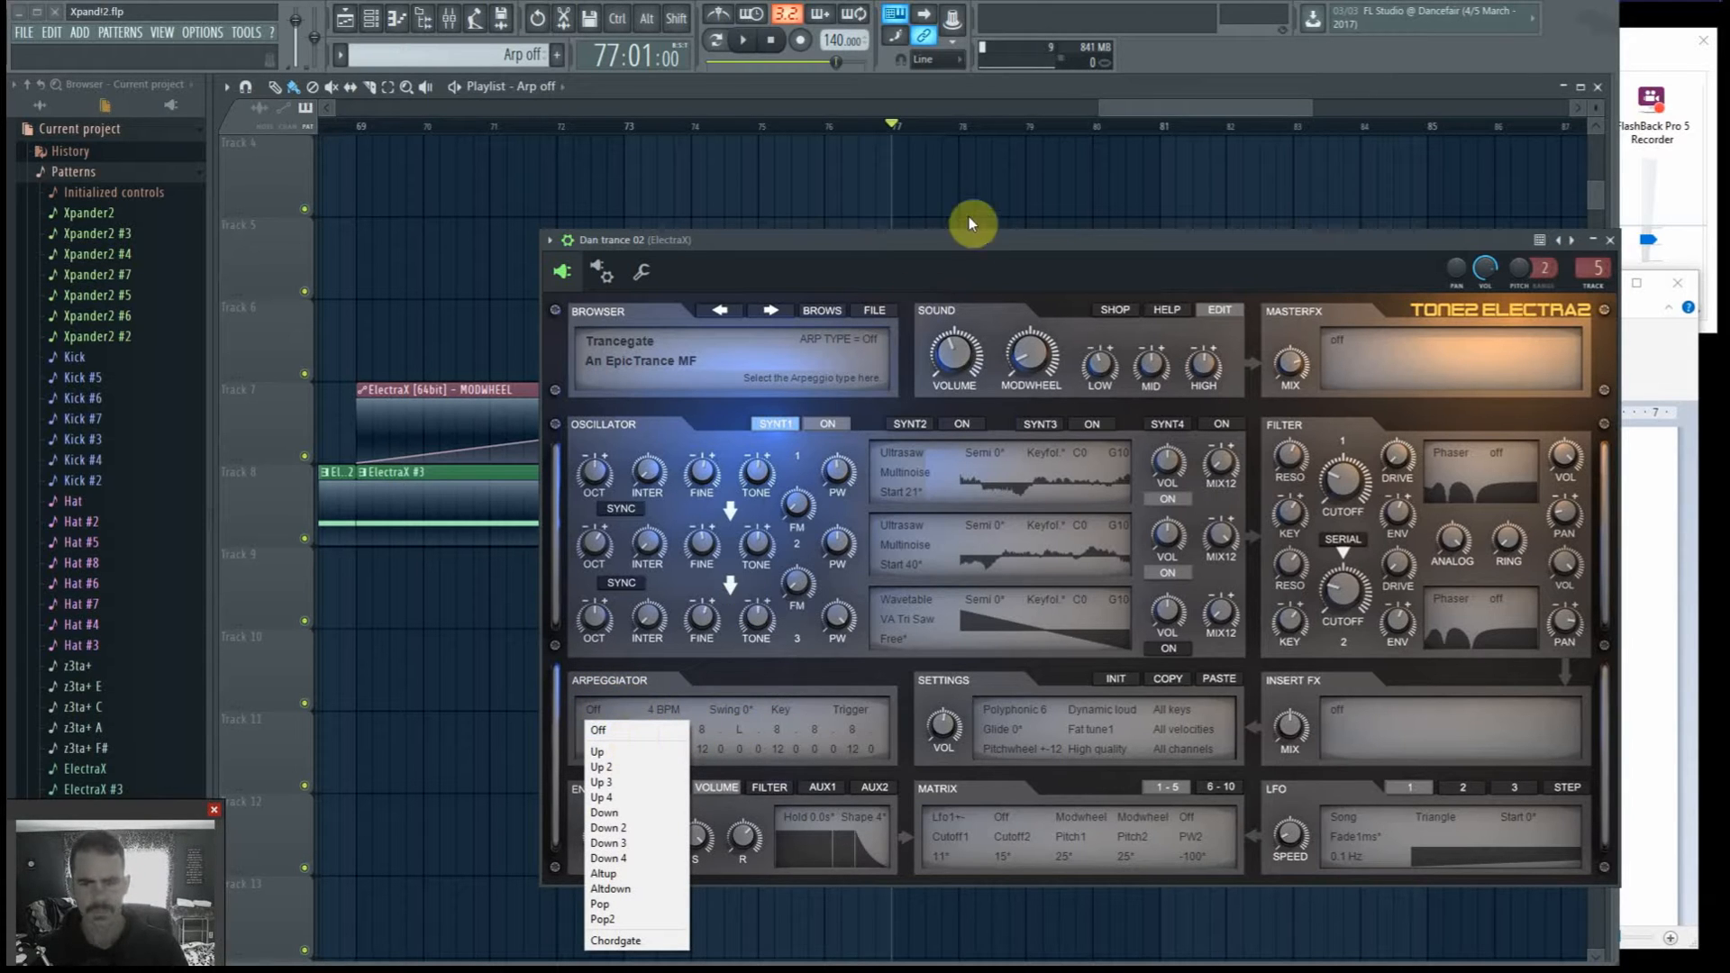
left_click(963, 239)
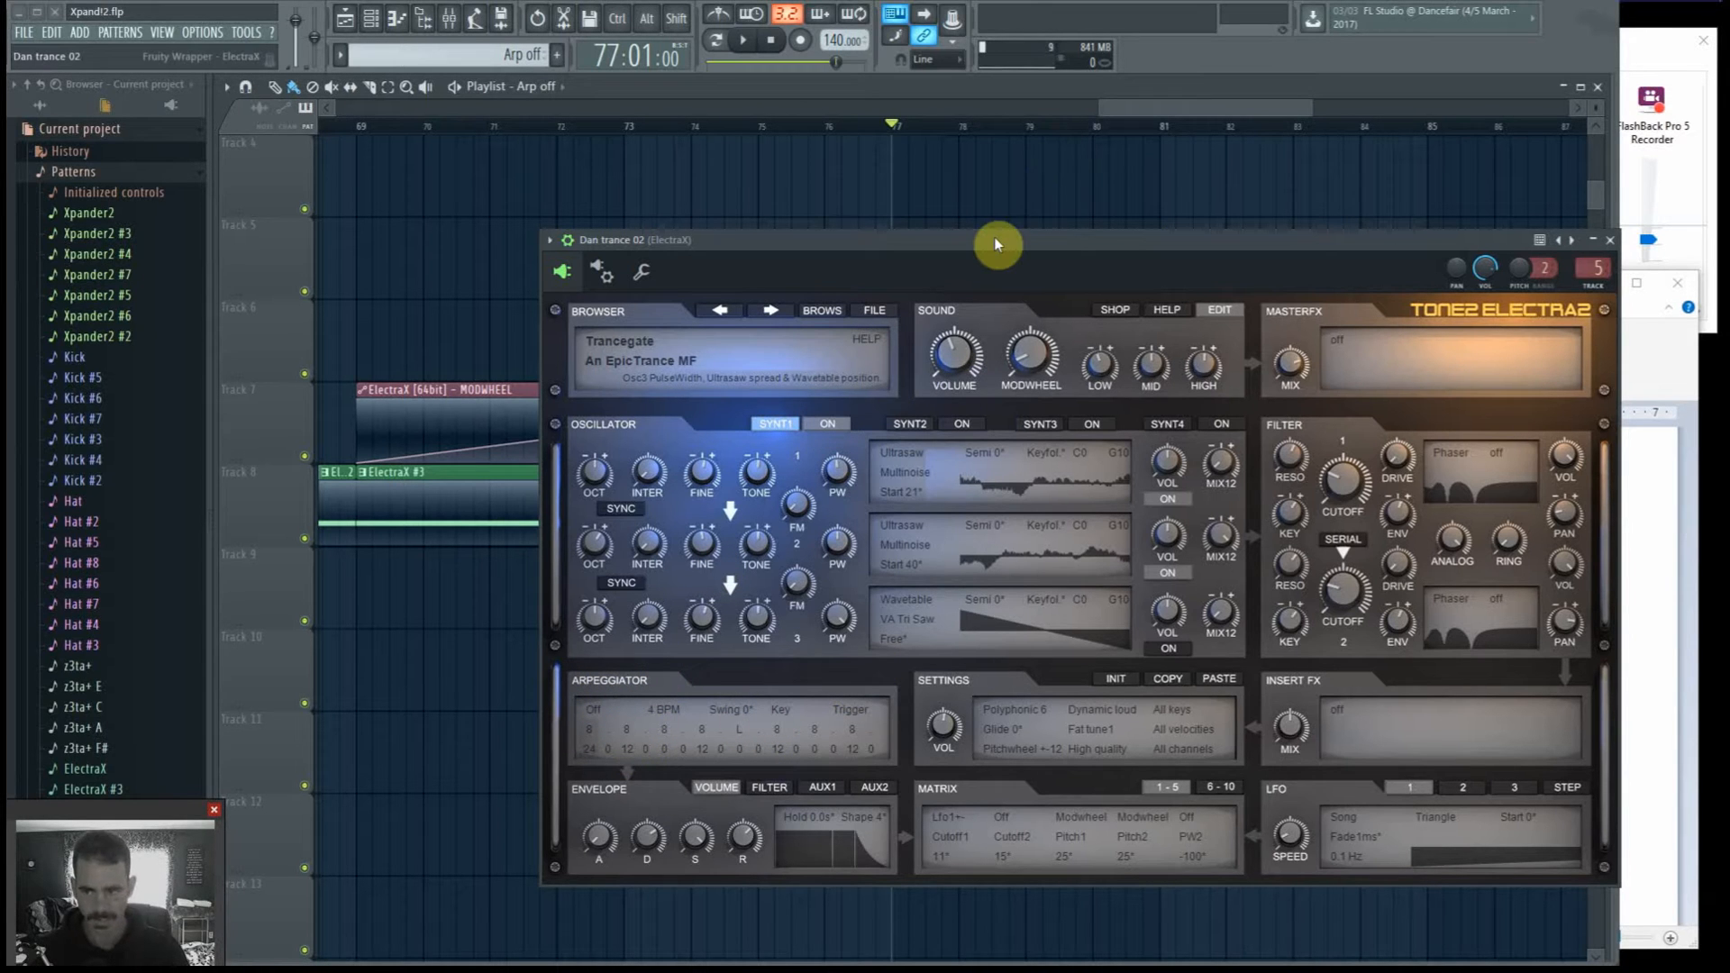
left_click_drag(991, 239, 894, 212)
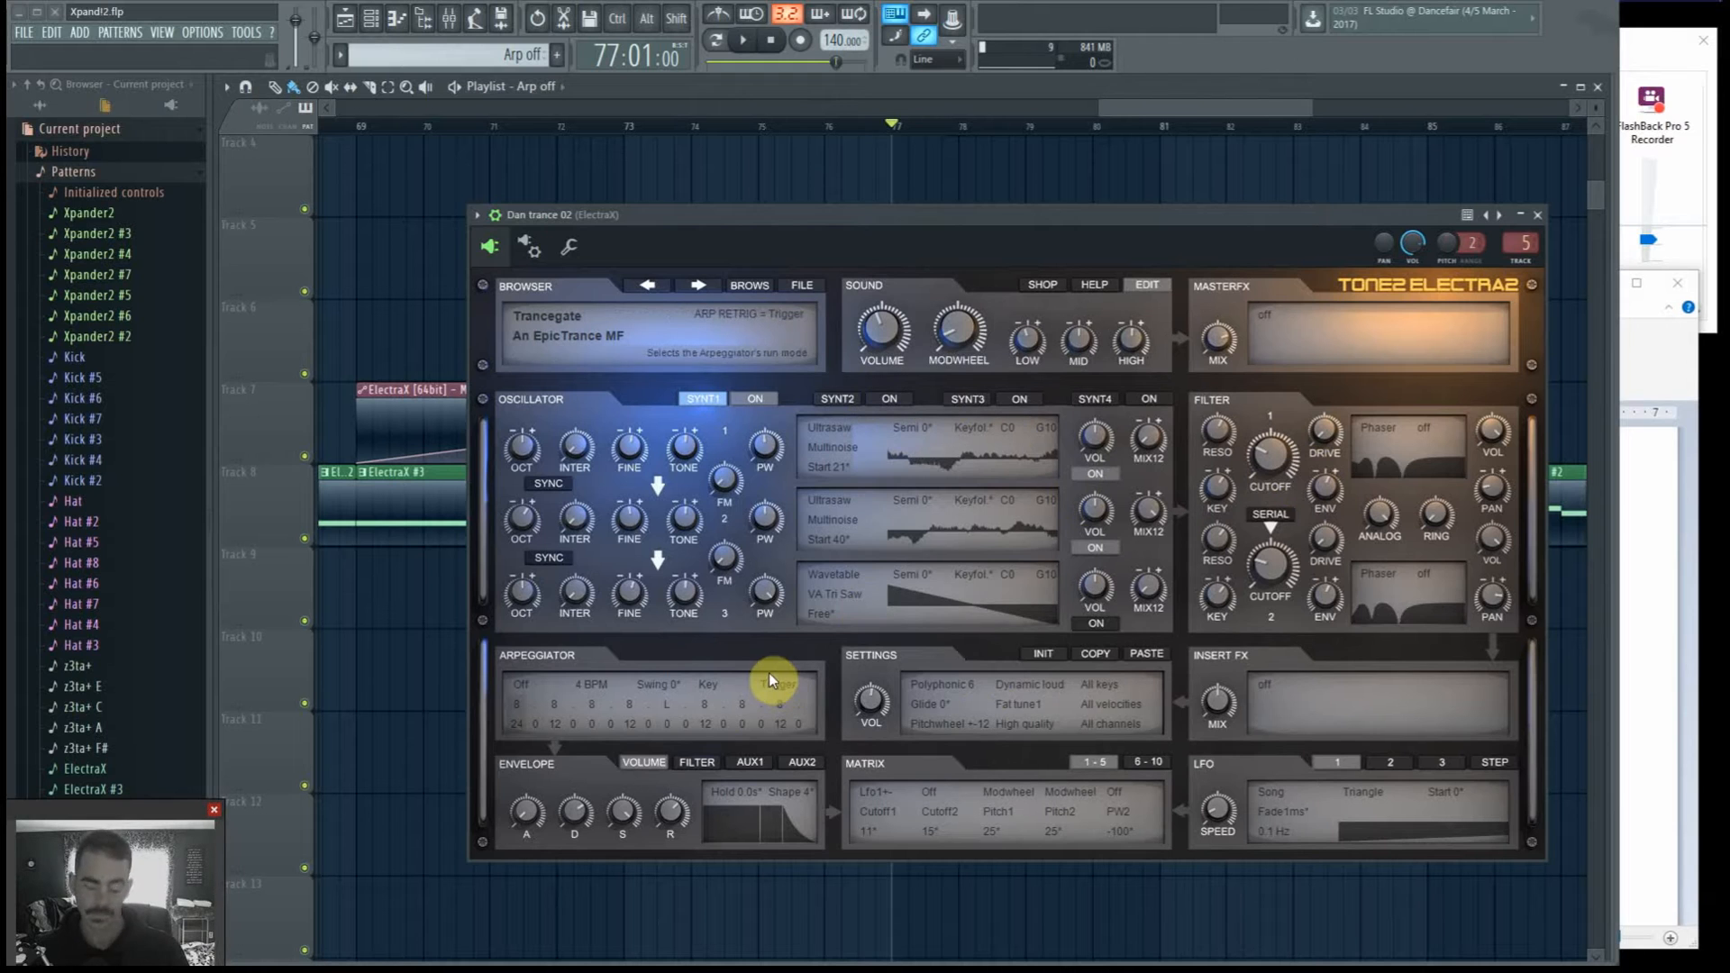
left_click_drag(1002, 217, 1728, 271)
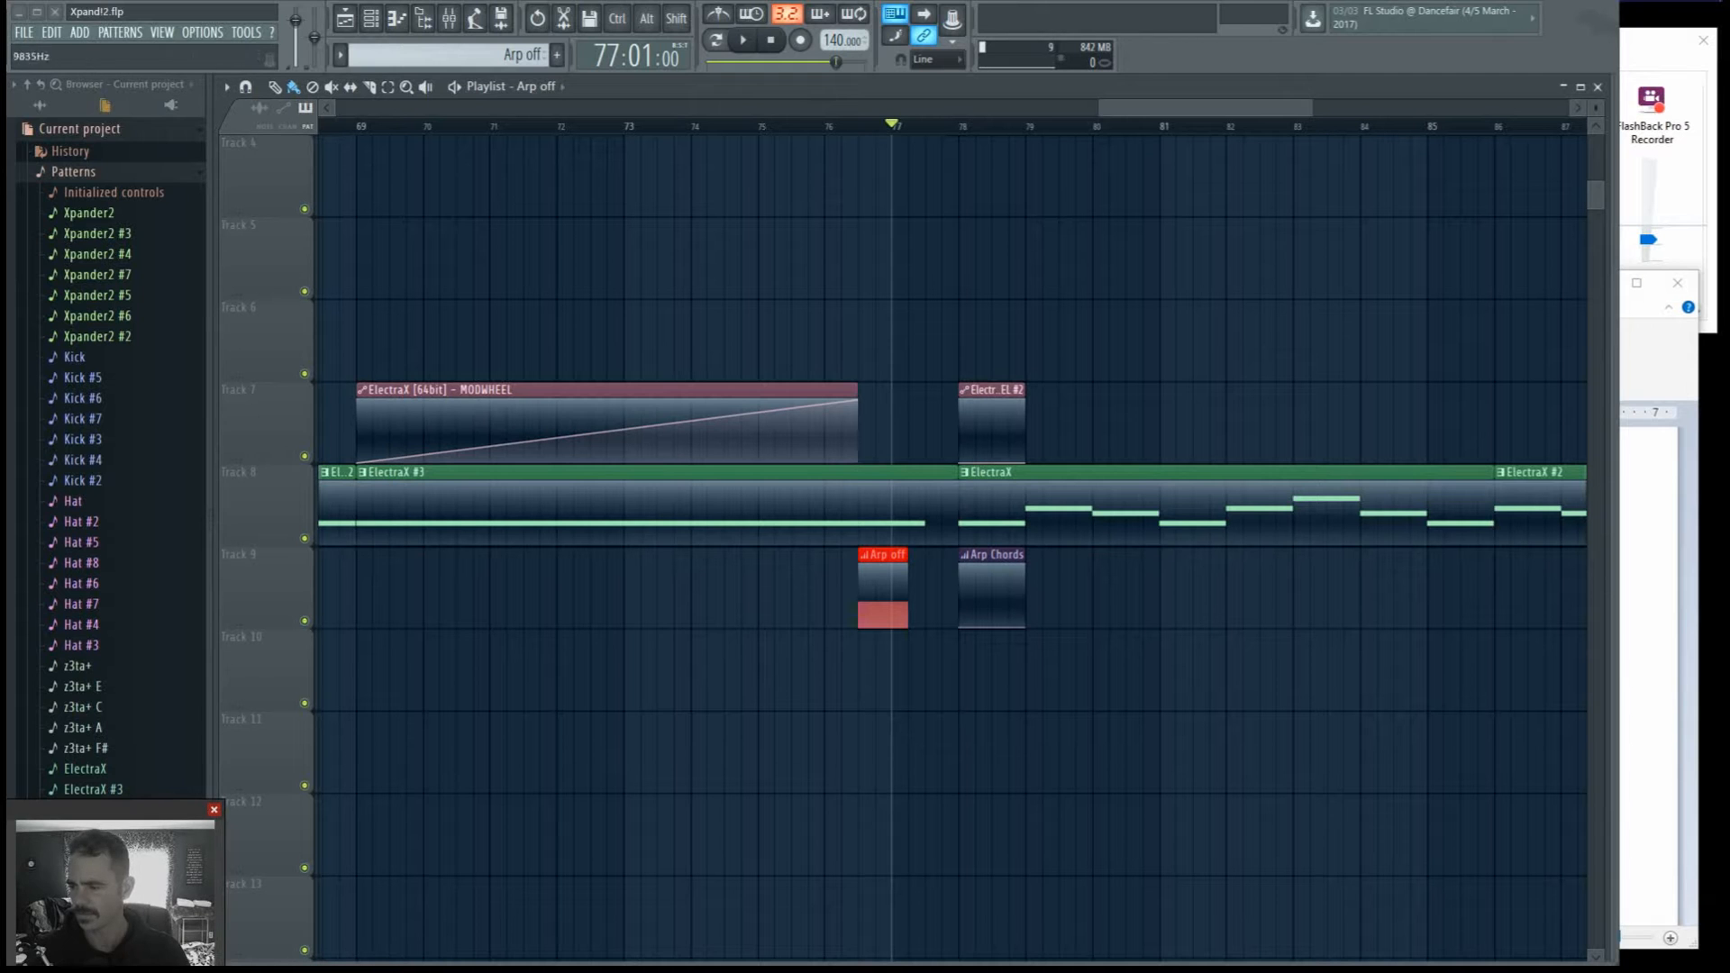
Step: Bring the Dan trance 02 window back over the playlist and show its ElectraX plugin interface in full
left_click_drag(1723, 432, 971, 223)
left_click(718, 258)
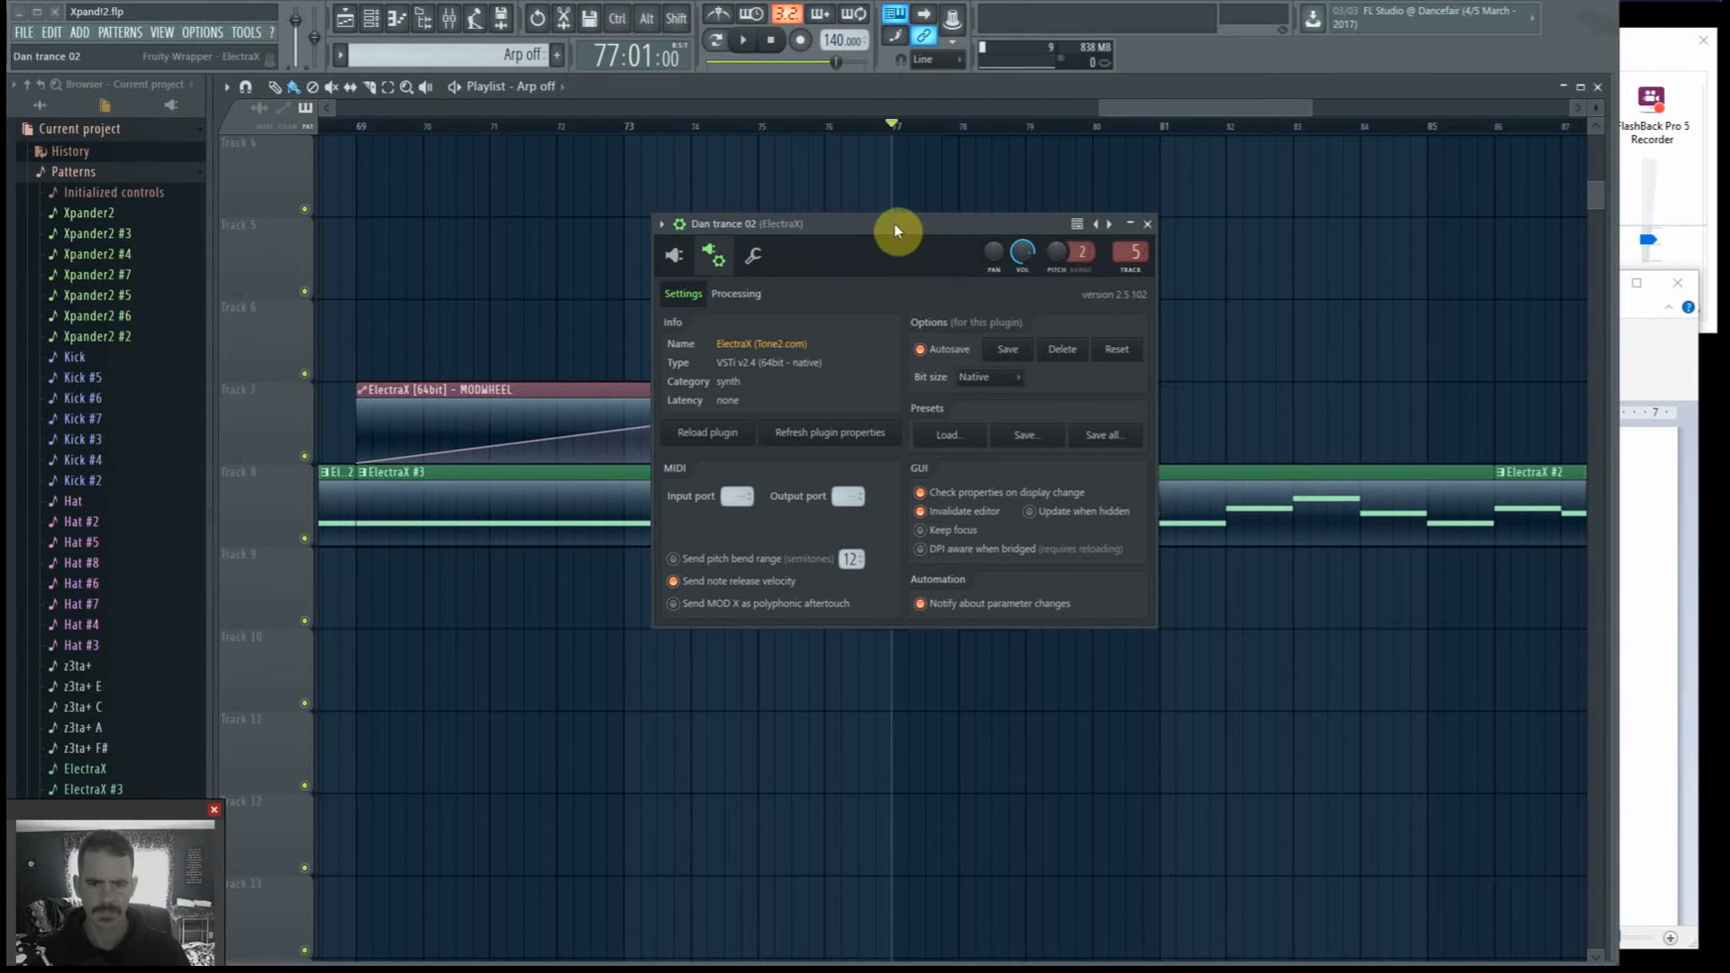
left_click_drag(888, 221, 993, 382)
left_click(780, 410)
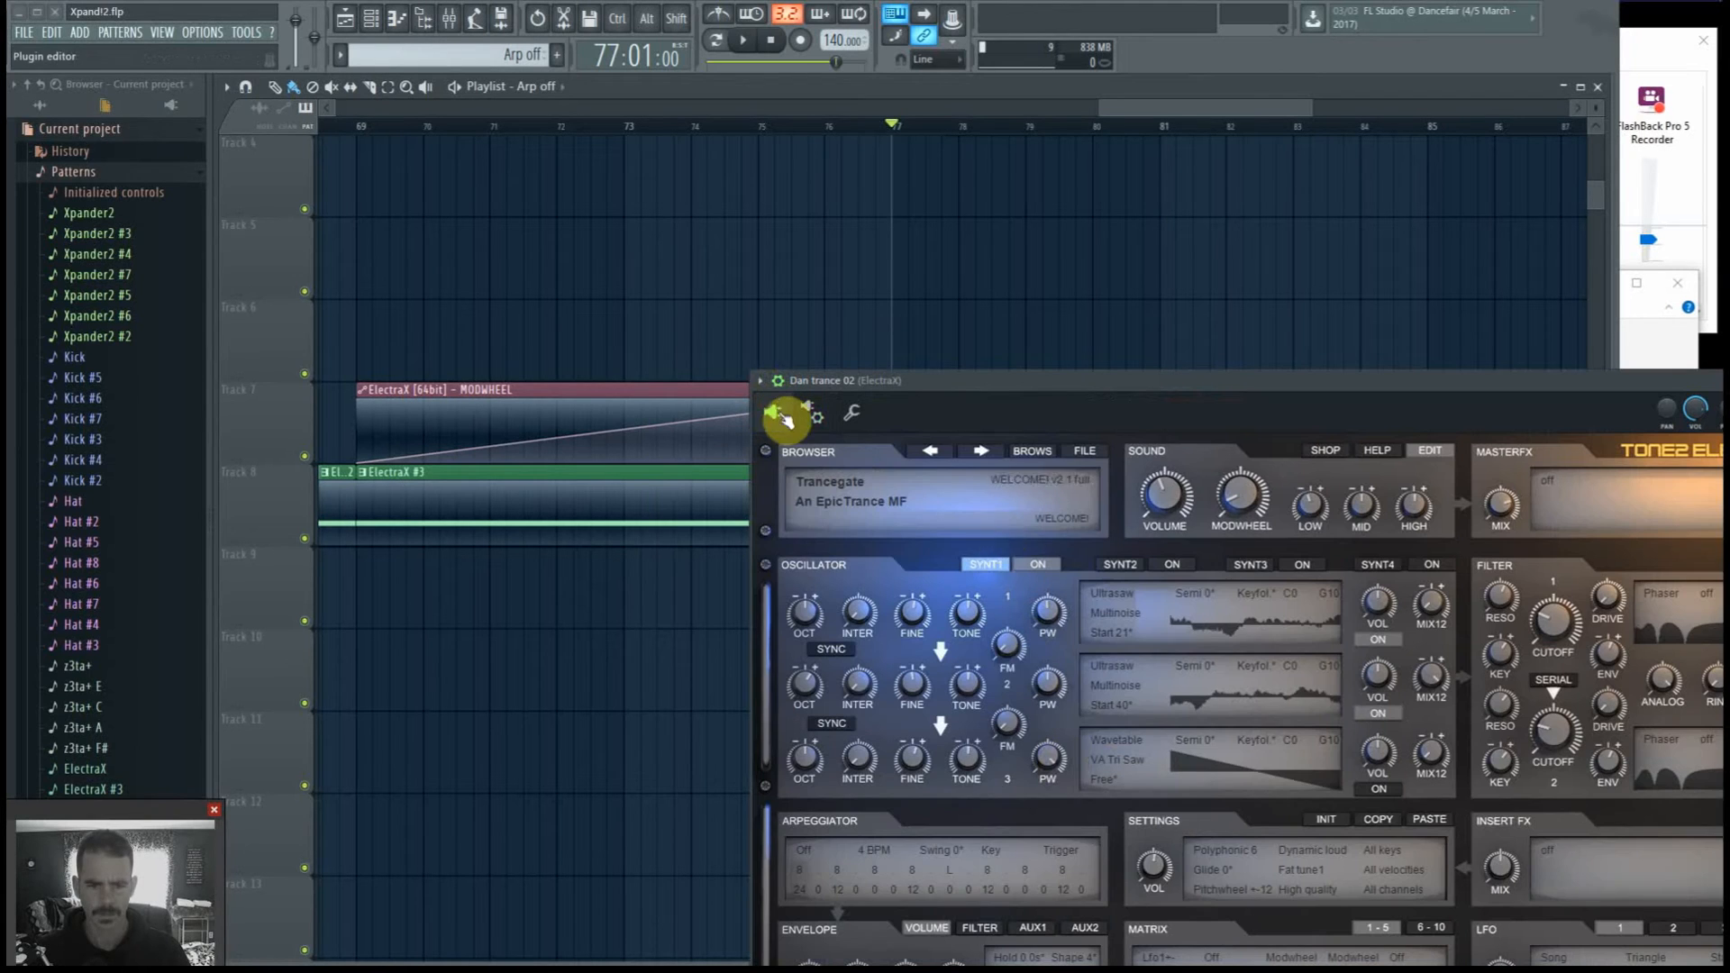
left_click_drag(1165, 382, 881, 272)
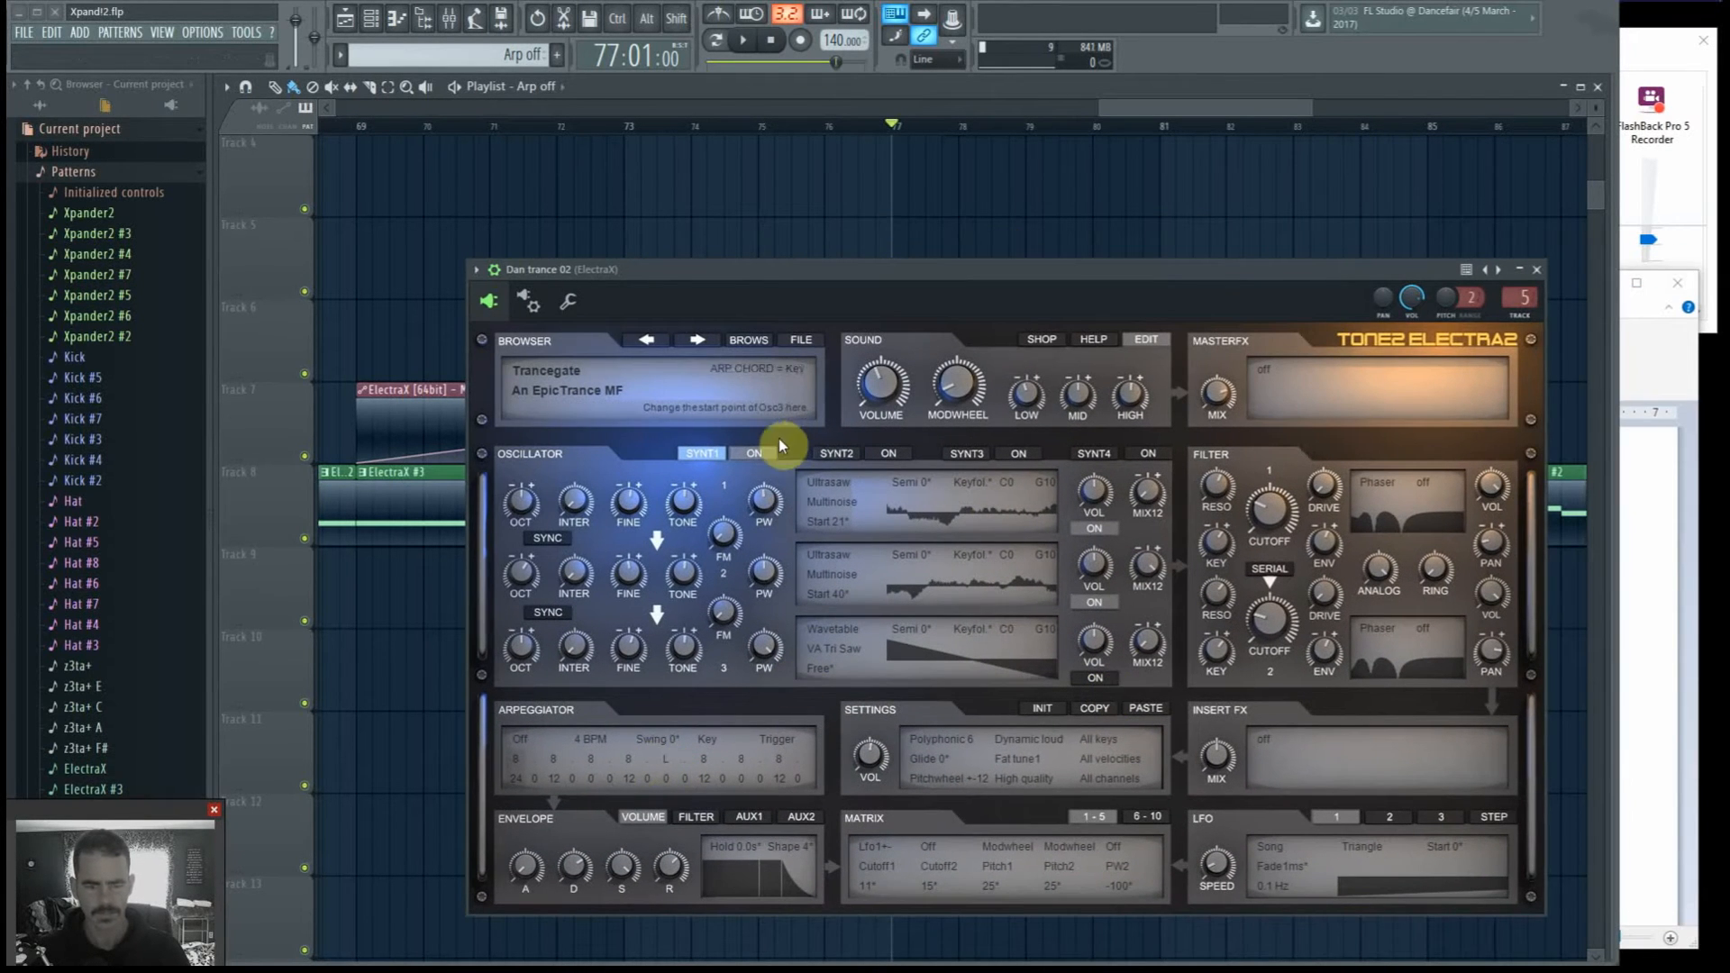
left_click_drag(734, 266, 840, 283)
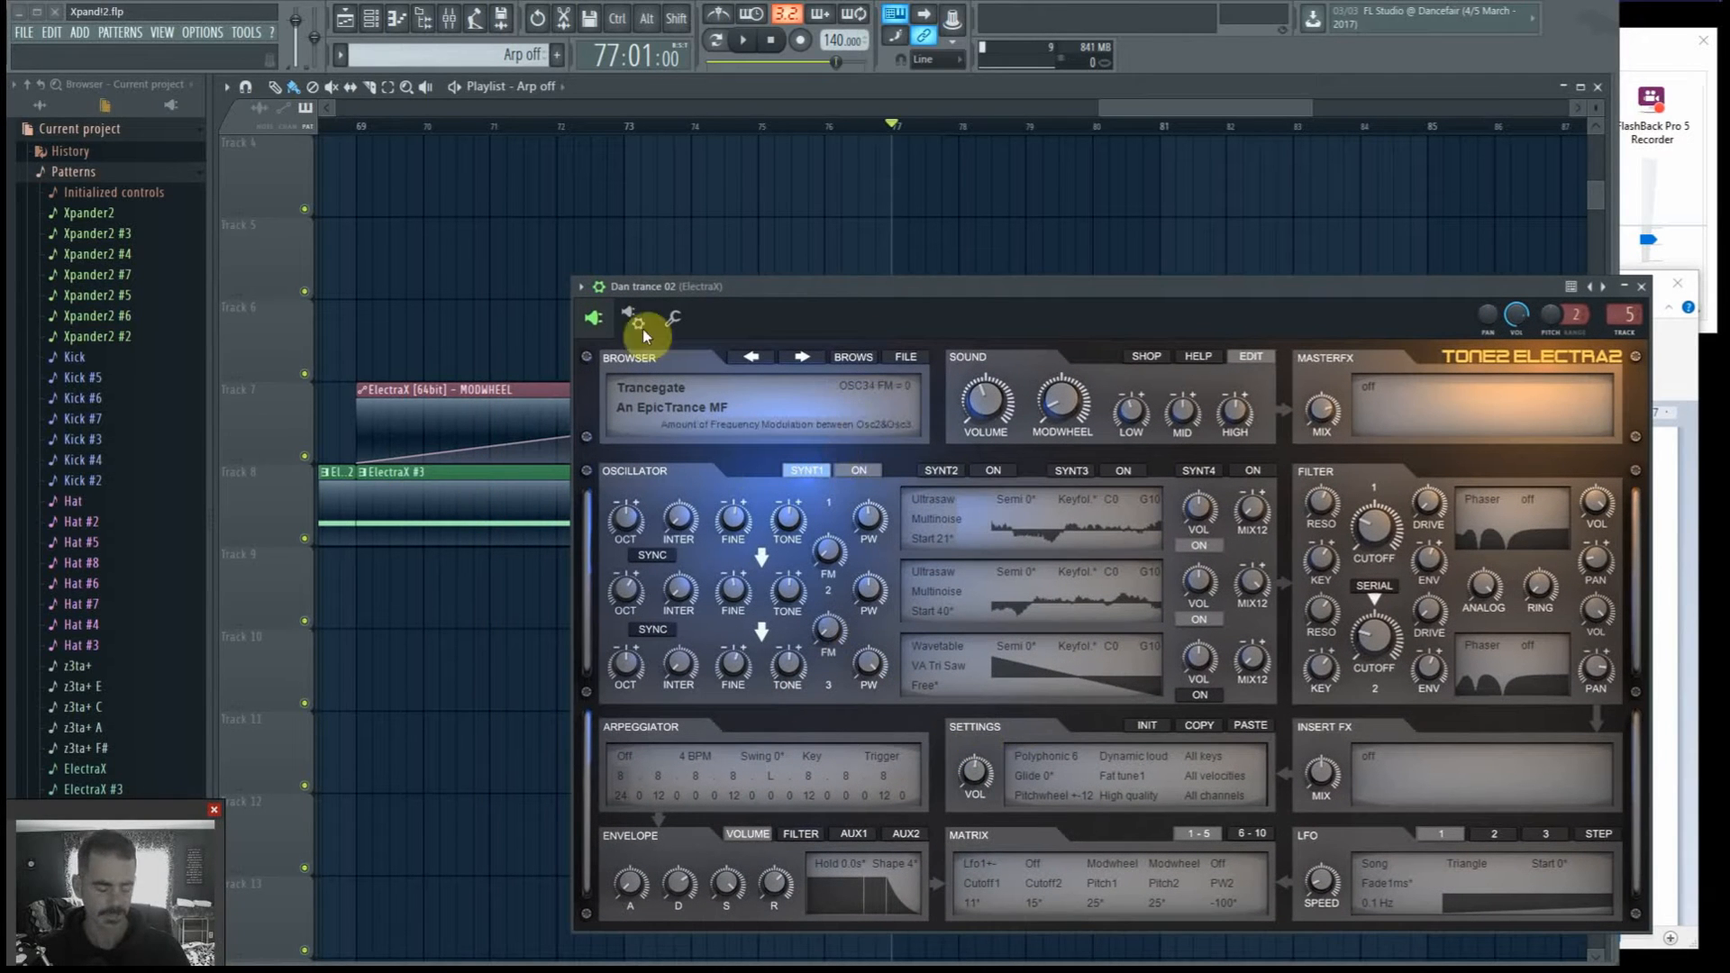
Step: Browse the ElectraX plugin's parameters and look through the list for the arpeggiator entries
left_click(586, 295)
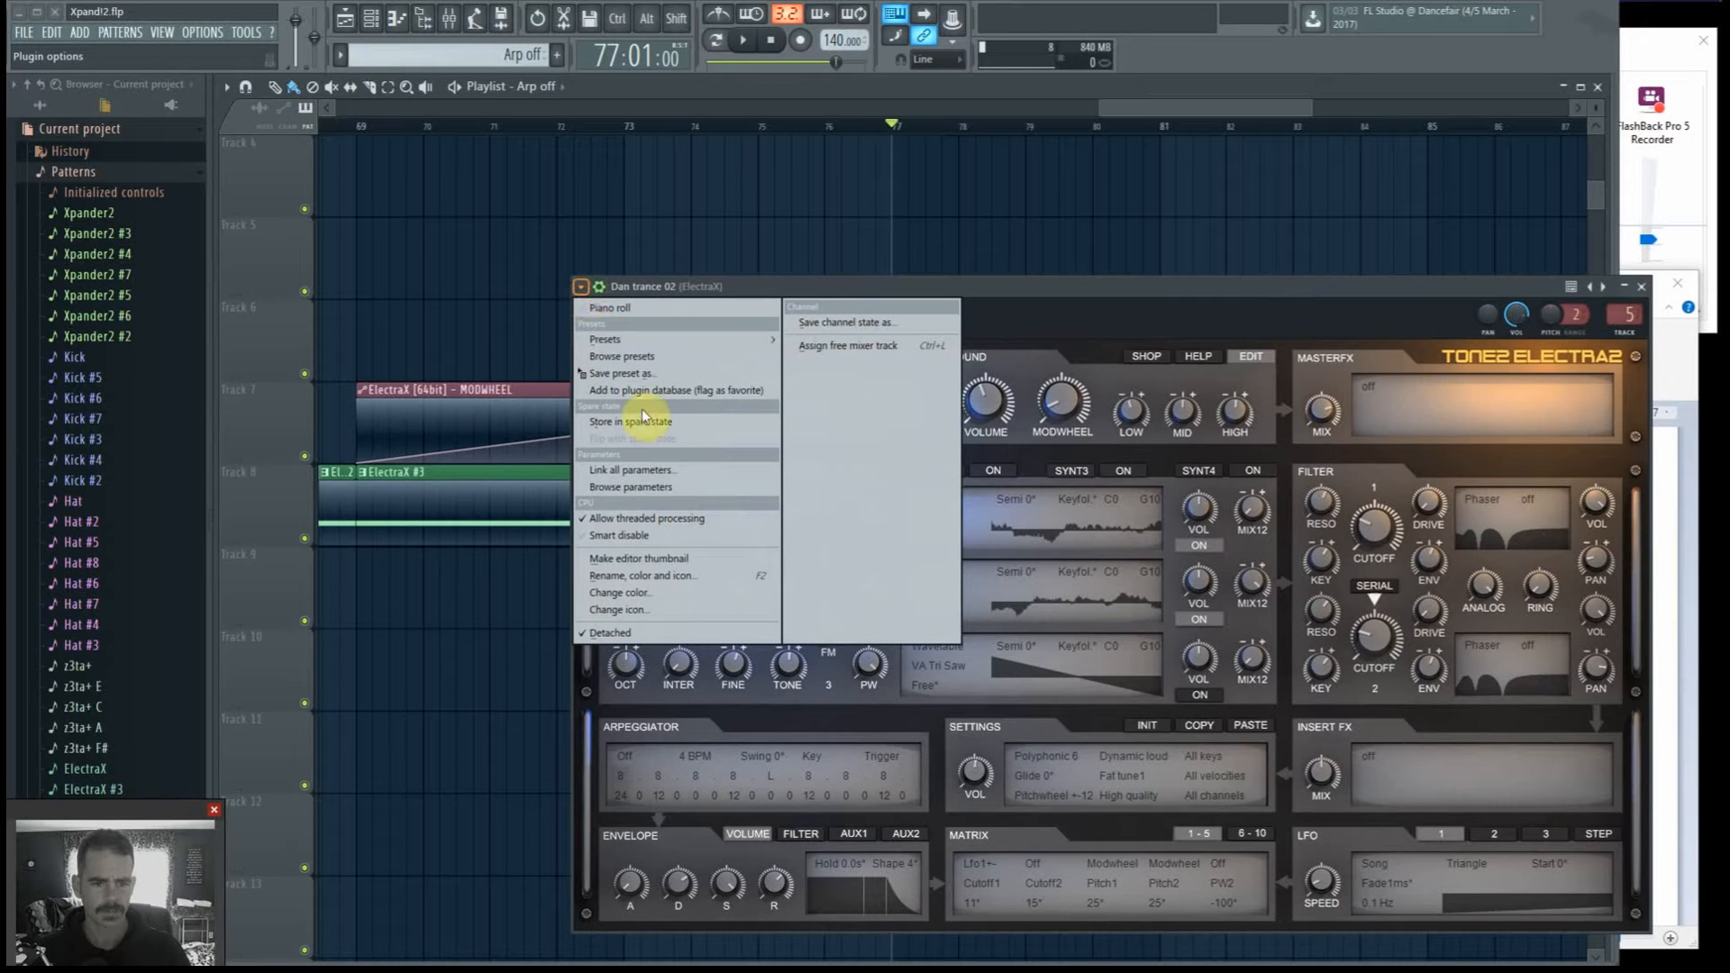
left_click(650, 485)
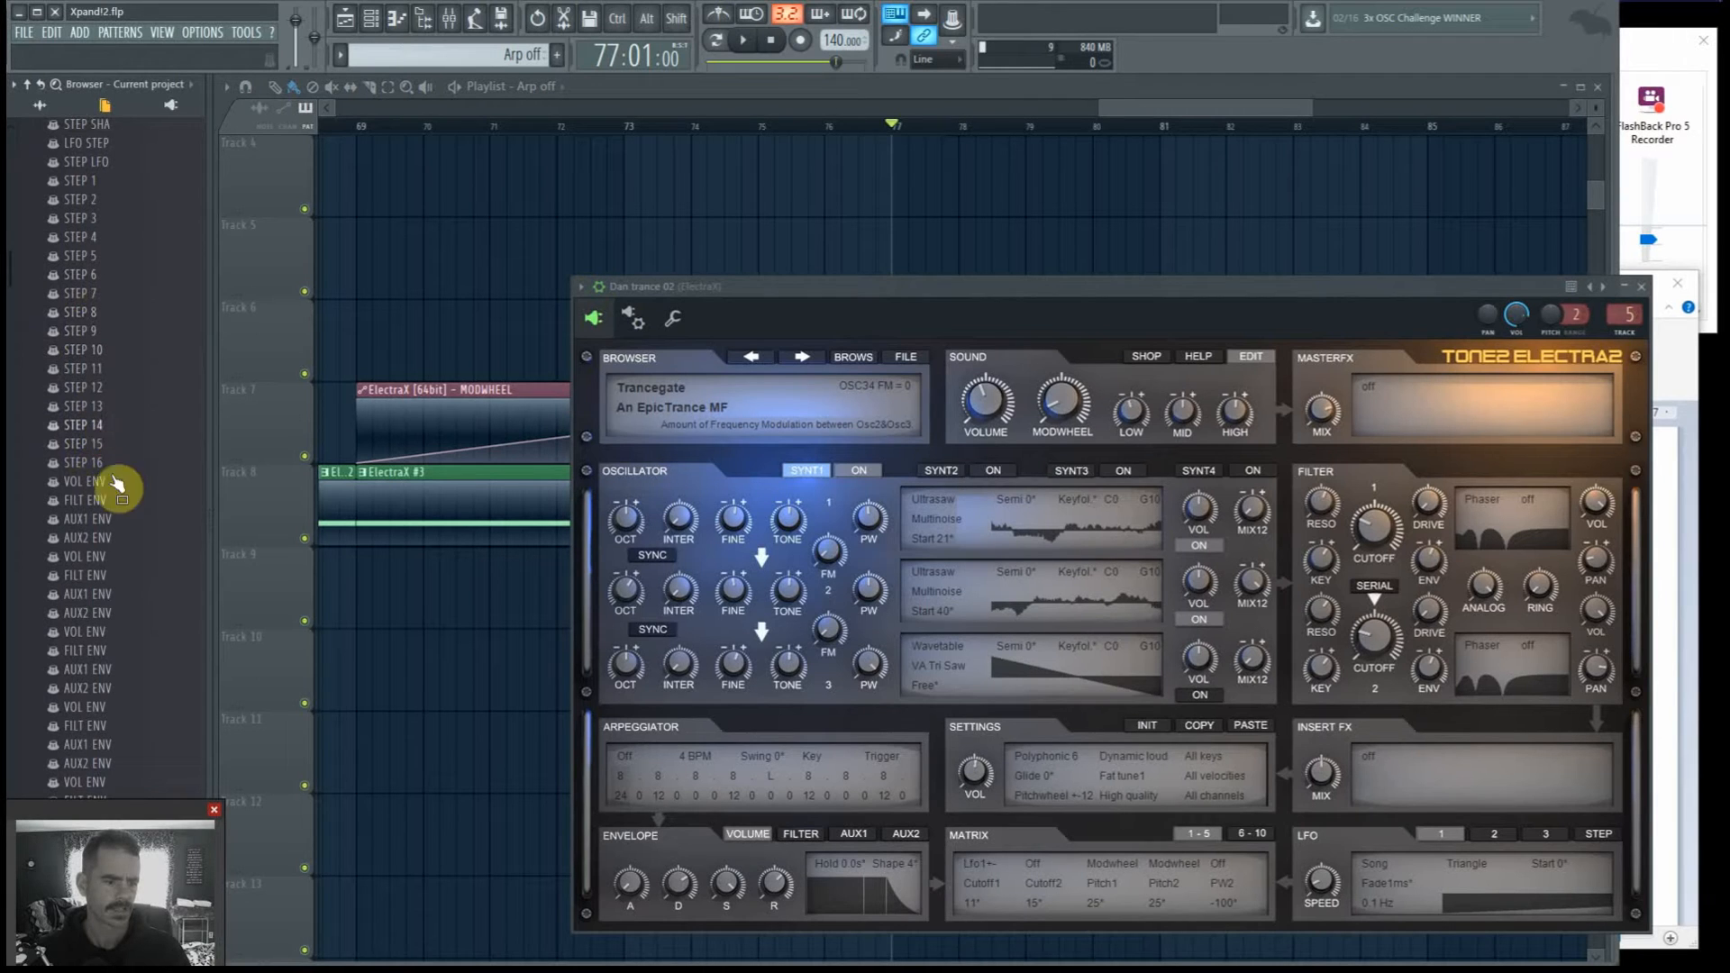
scroll(68, 361, "up", 10)
scroll(68, 379, "up", 12)
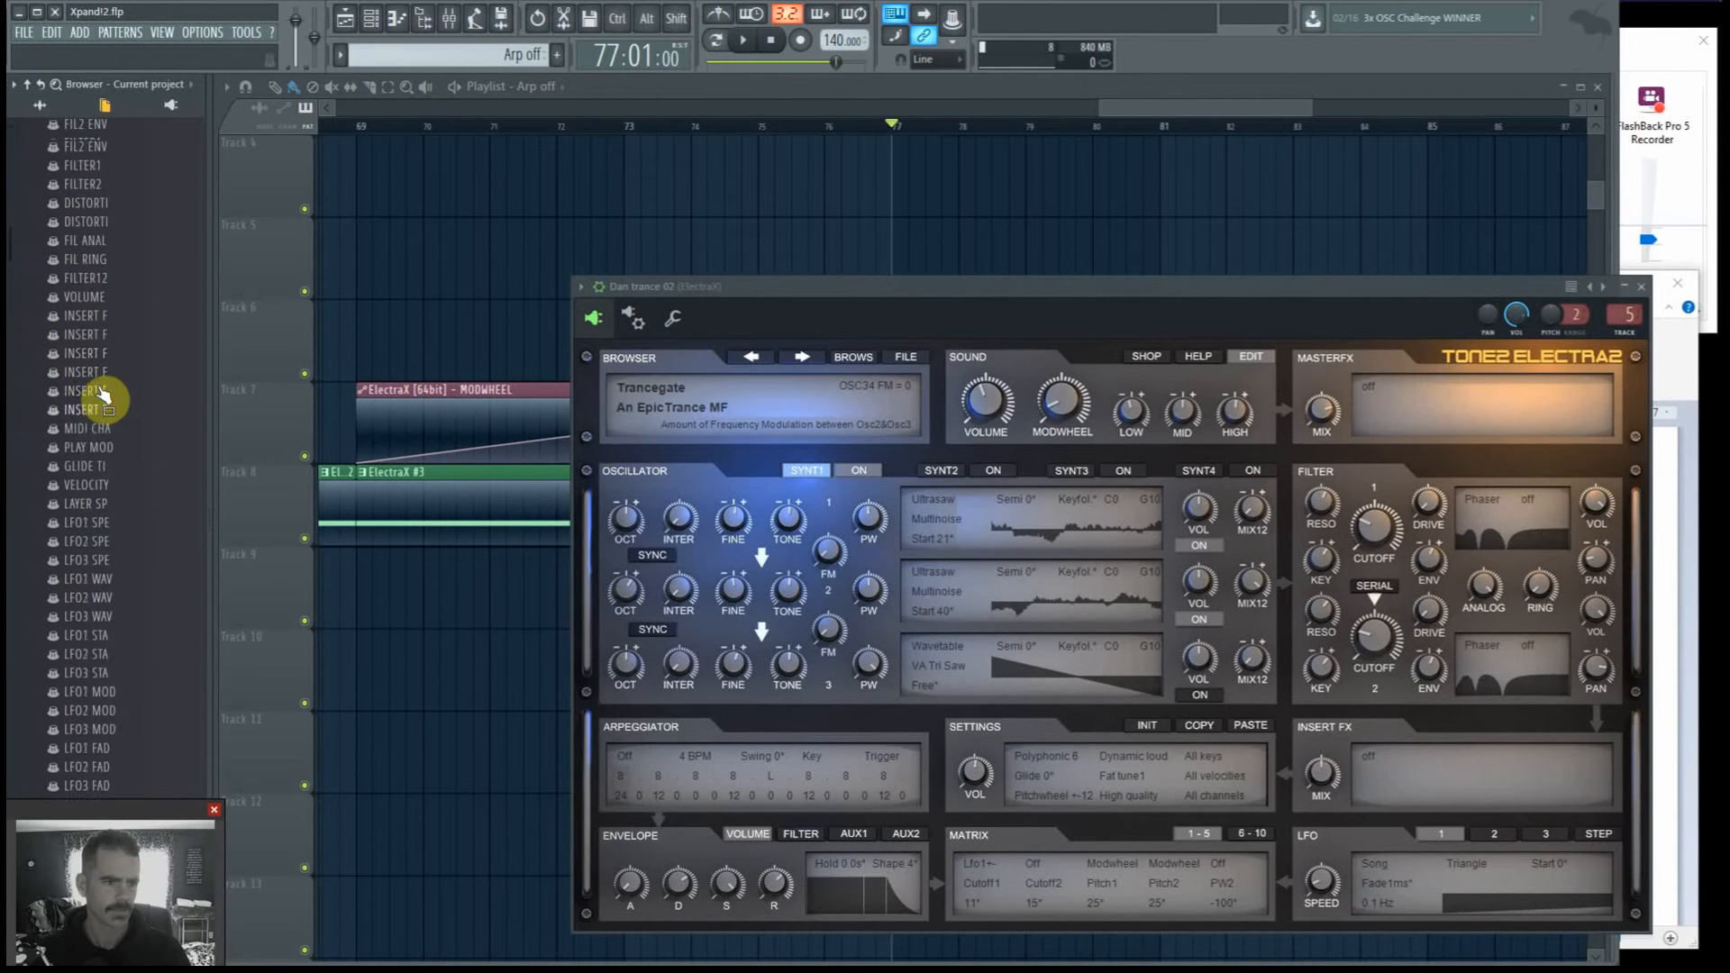
scroll(125, 410, "up", 10)
scroll(128, 414, "down", 20)
scroll(127, 410, "down", 10)
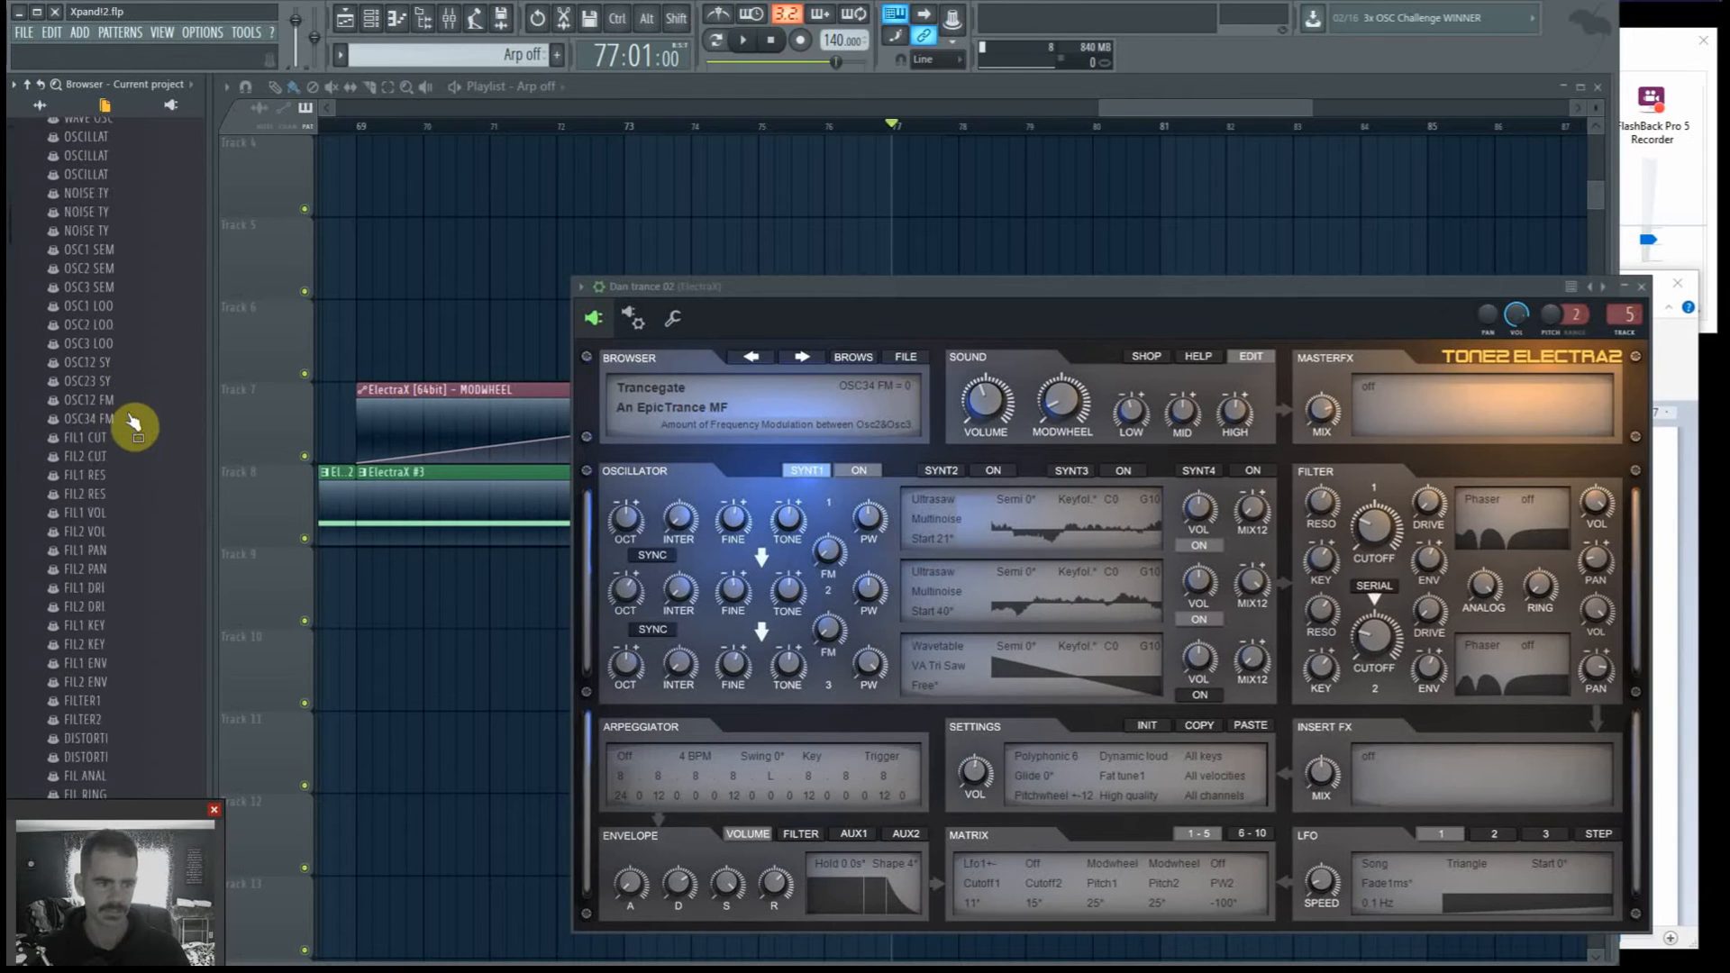
scroll(126, 412, "down", 10)
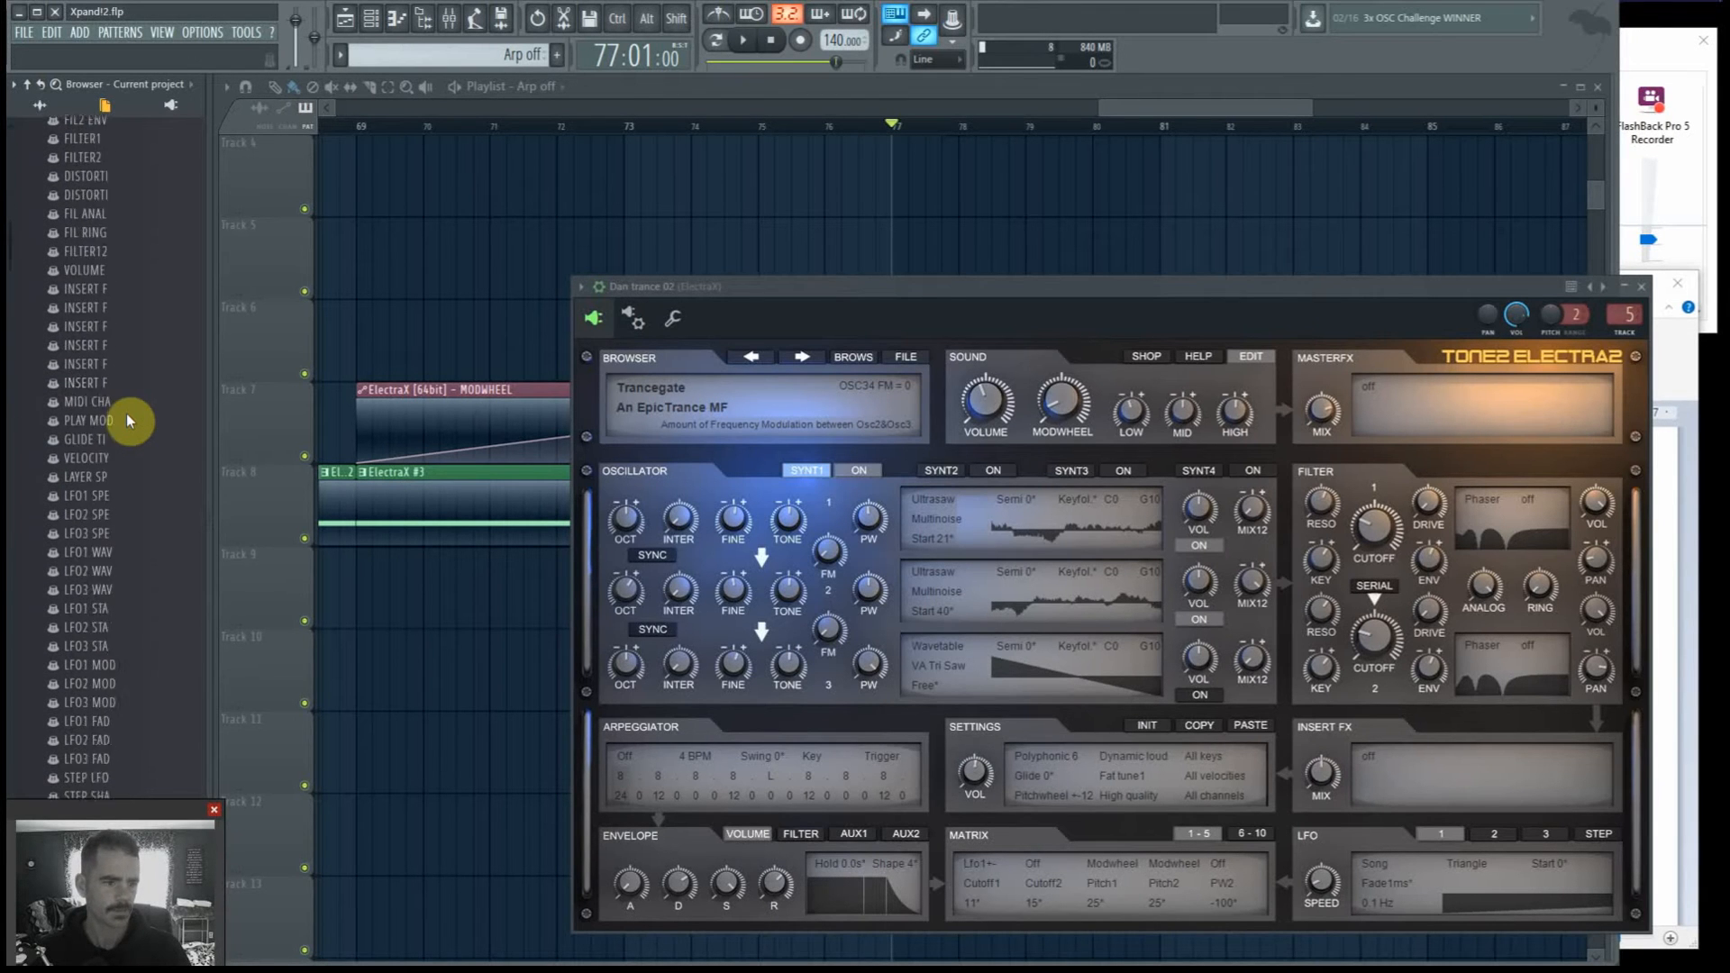
scroll(128, 416, "down", 10)
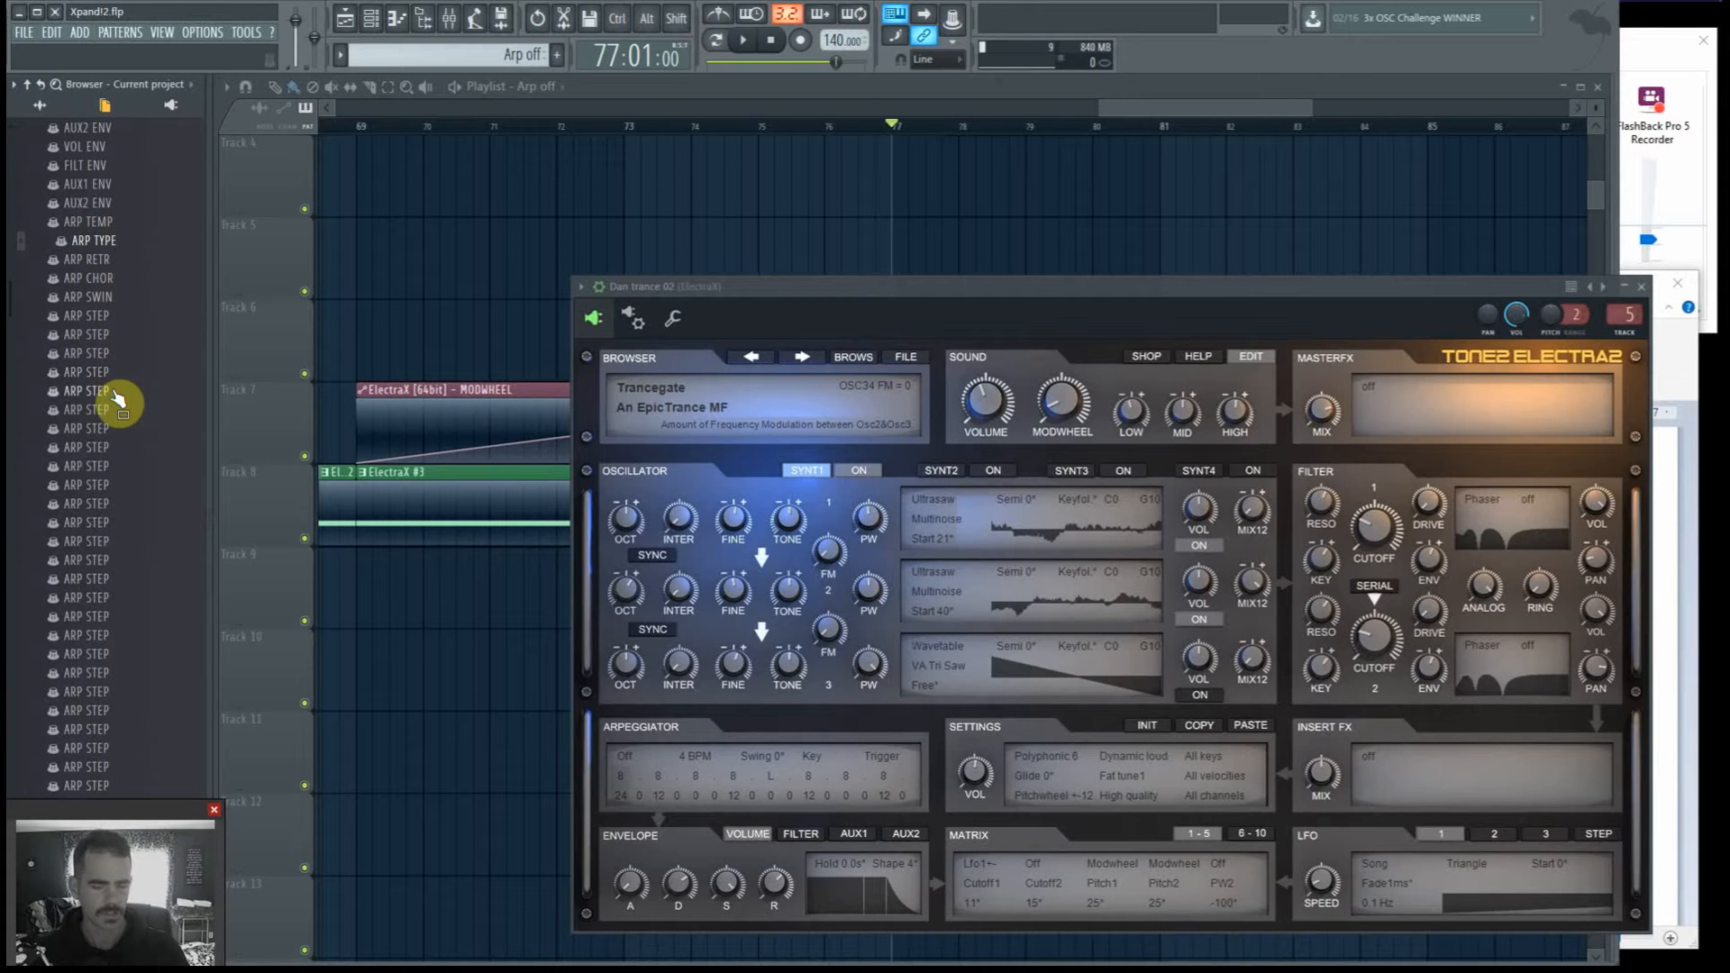
scroll(113, 396, "down", 15)
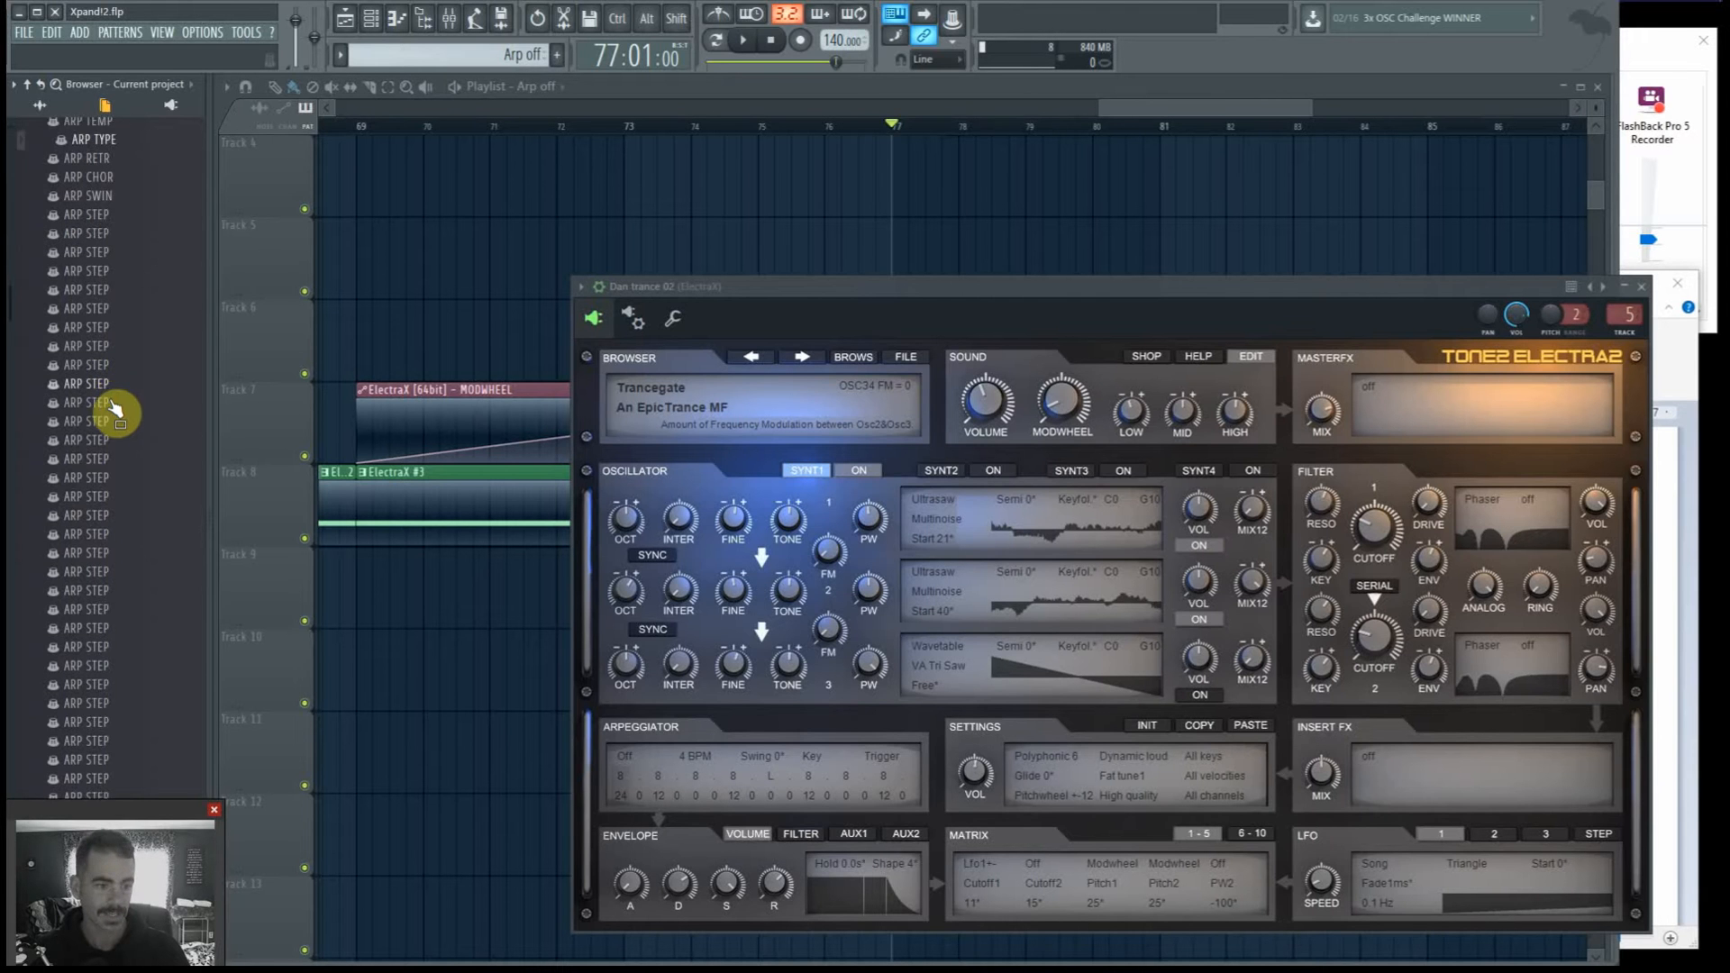
scroll(110, 398, "down", 15)
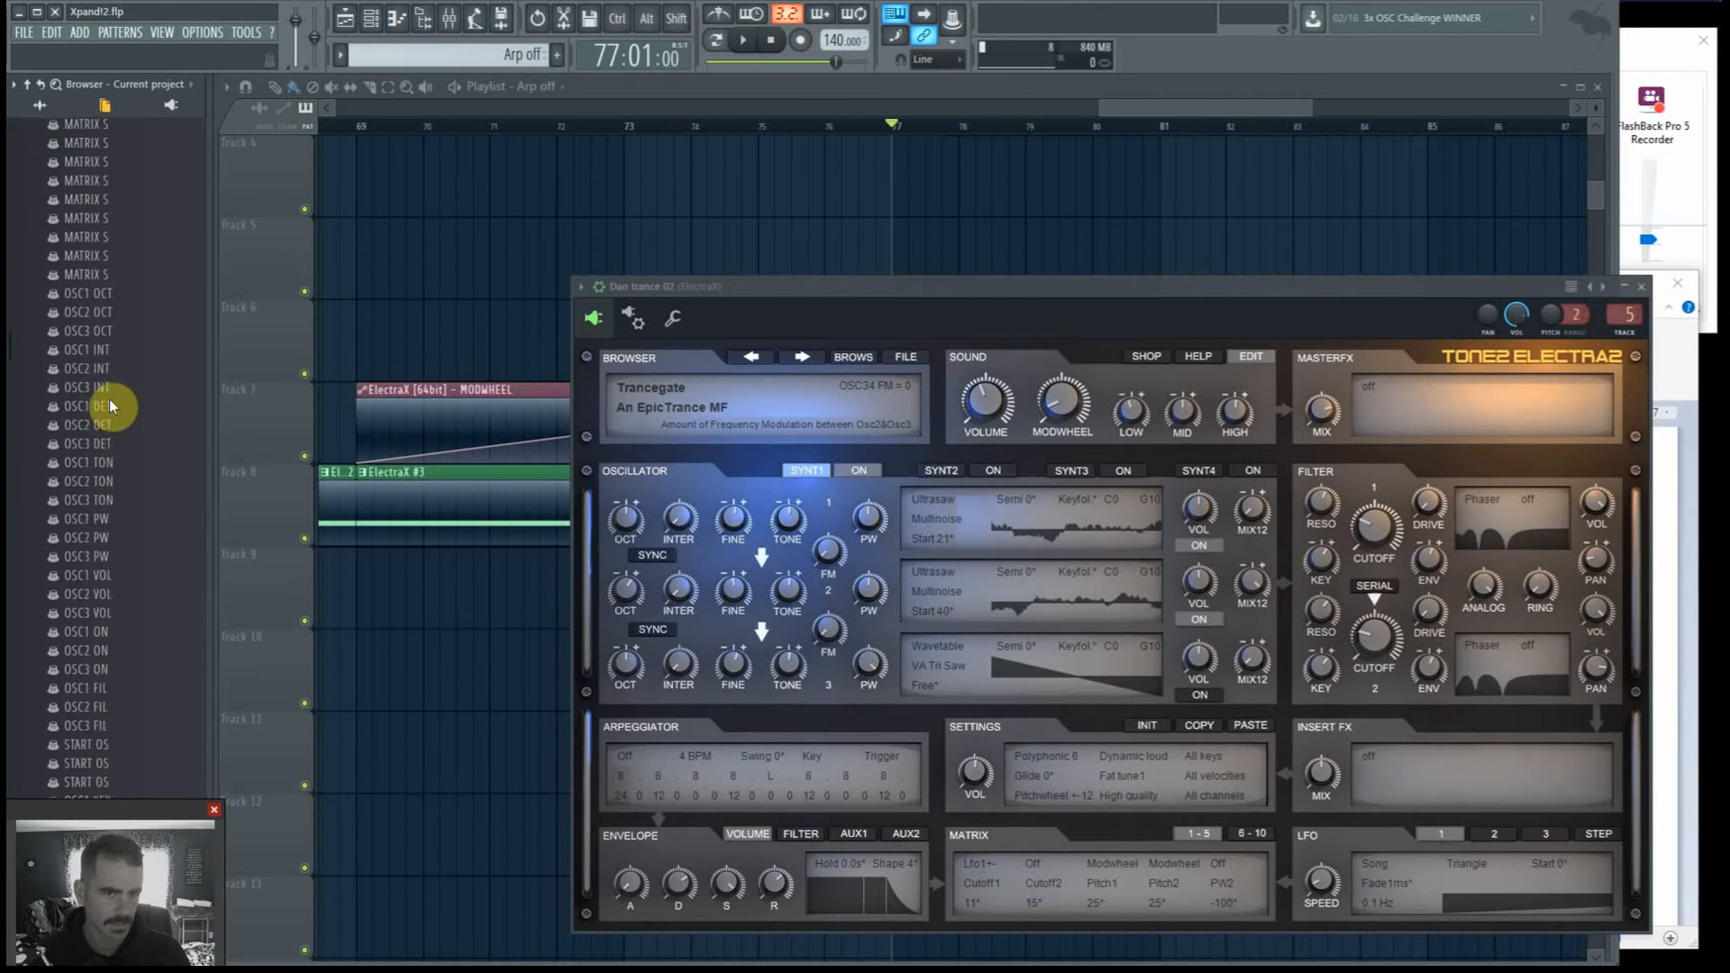
scroll(110, 398, "down", 15)
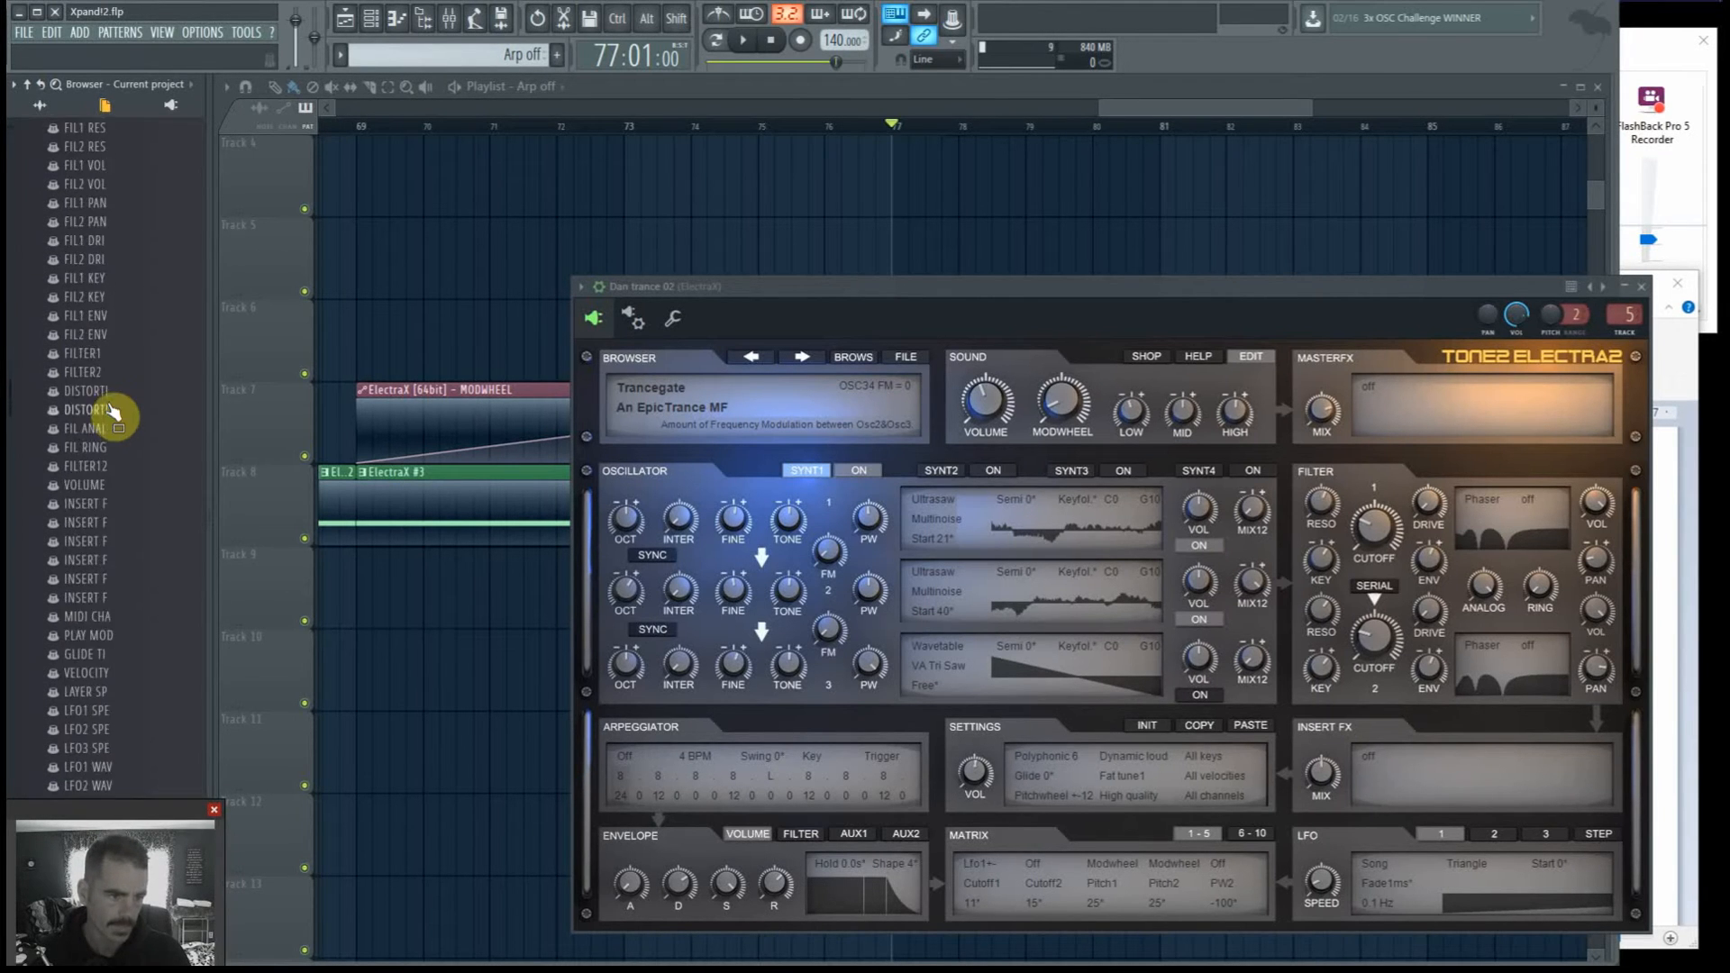
scroll(113, 413, "down", 4)
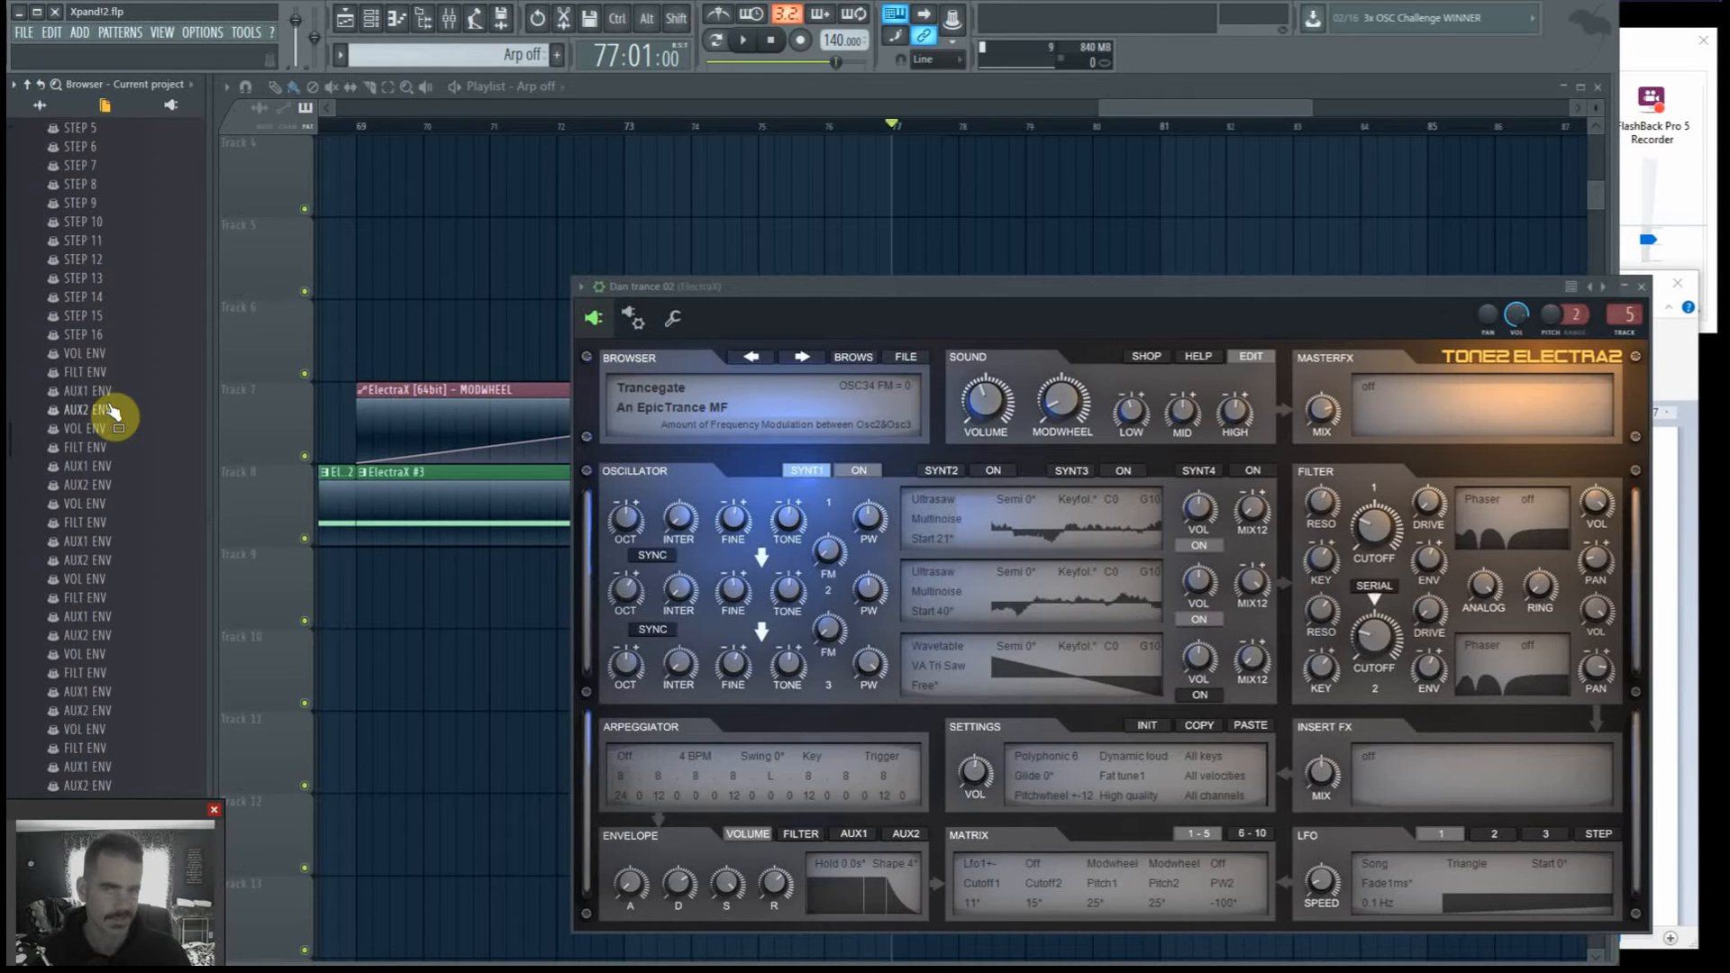
scroll(113, 413, "down", 5)
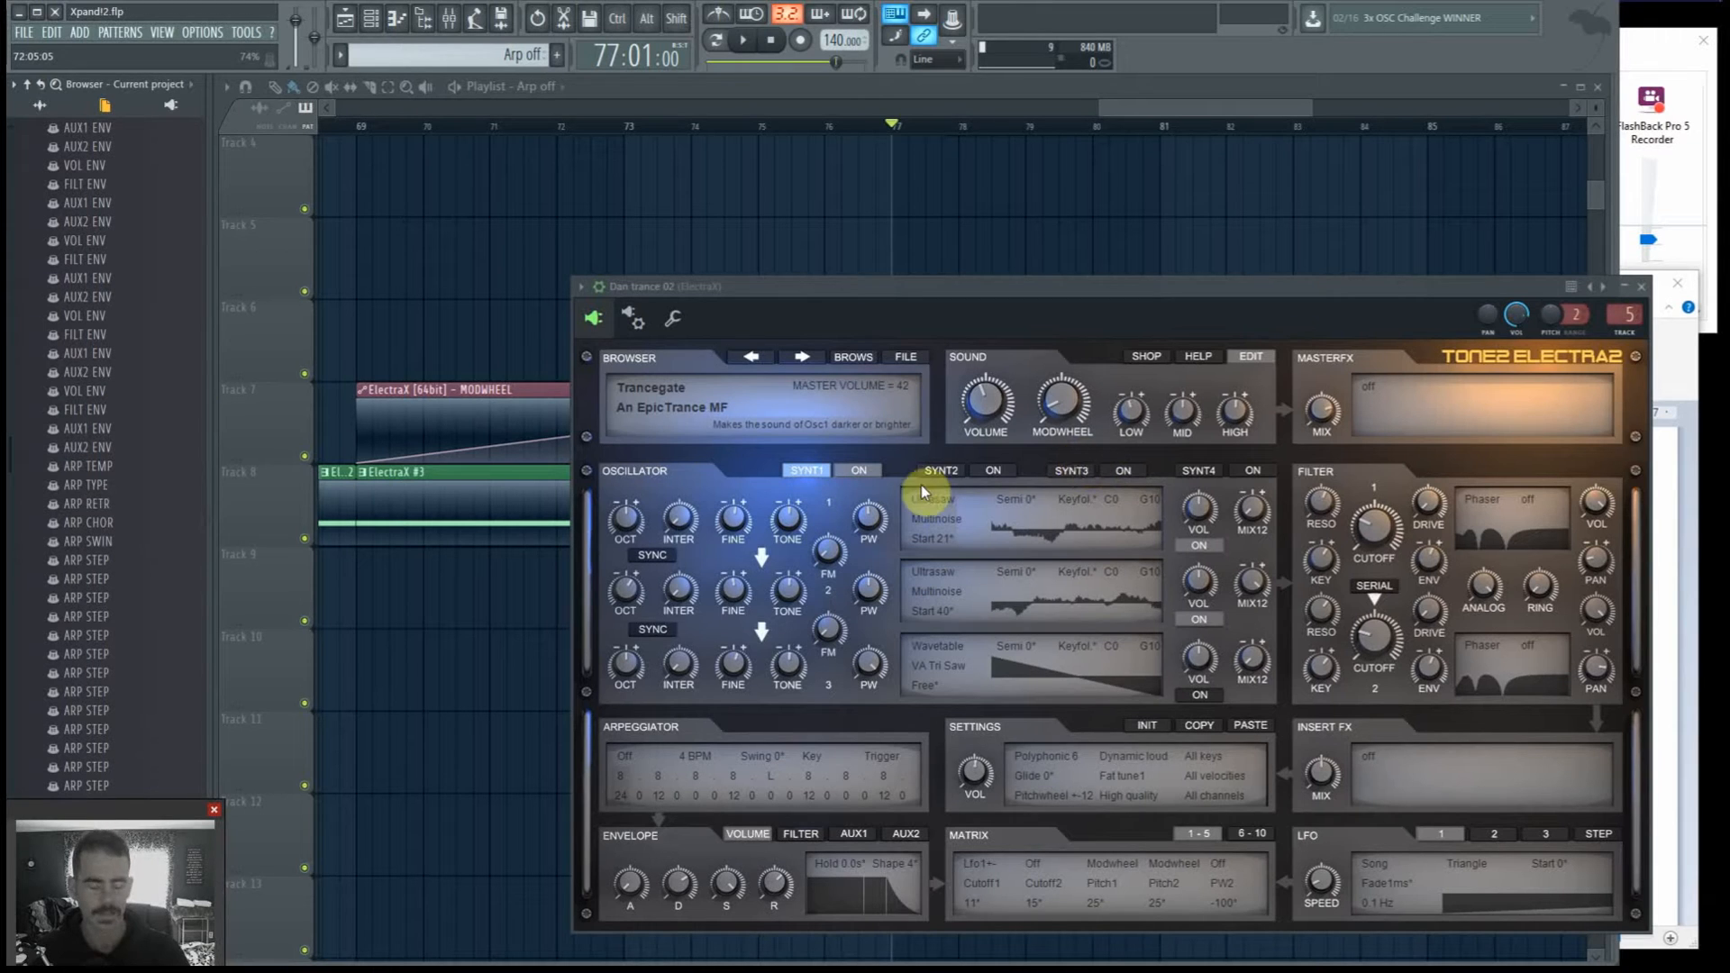
Step: Return the Dan trance 02 window to its miscellaneous channel settings and move it off the playlist
left_click(634, 317)
left_click(695, 307)
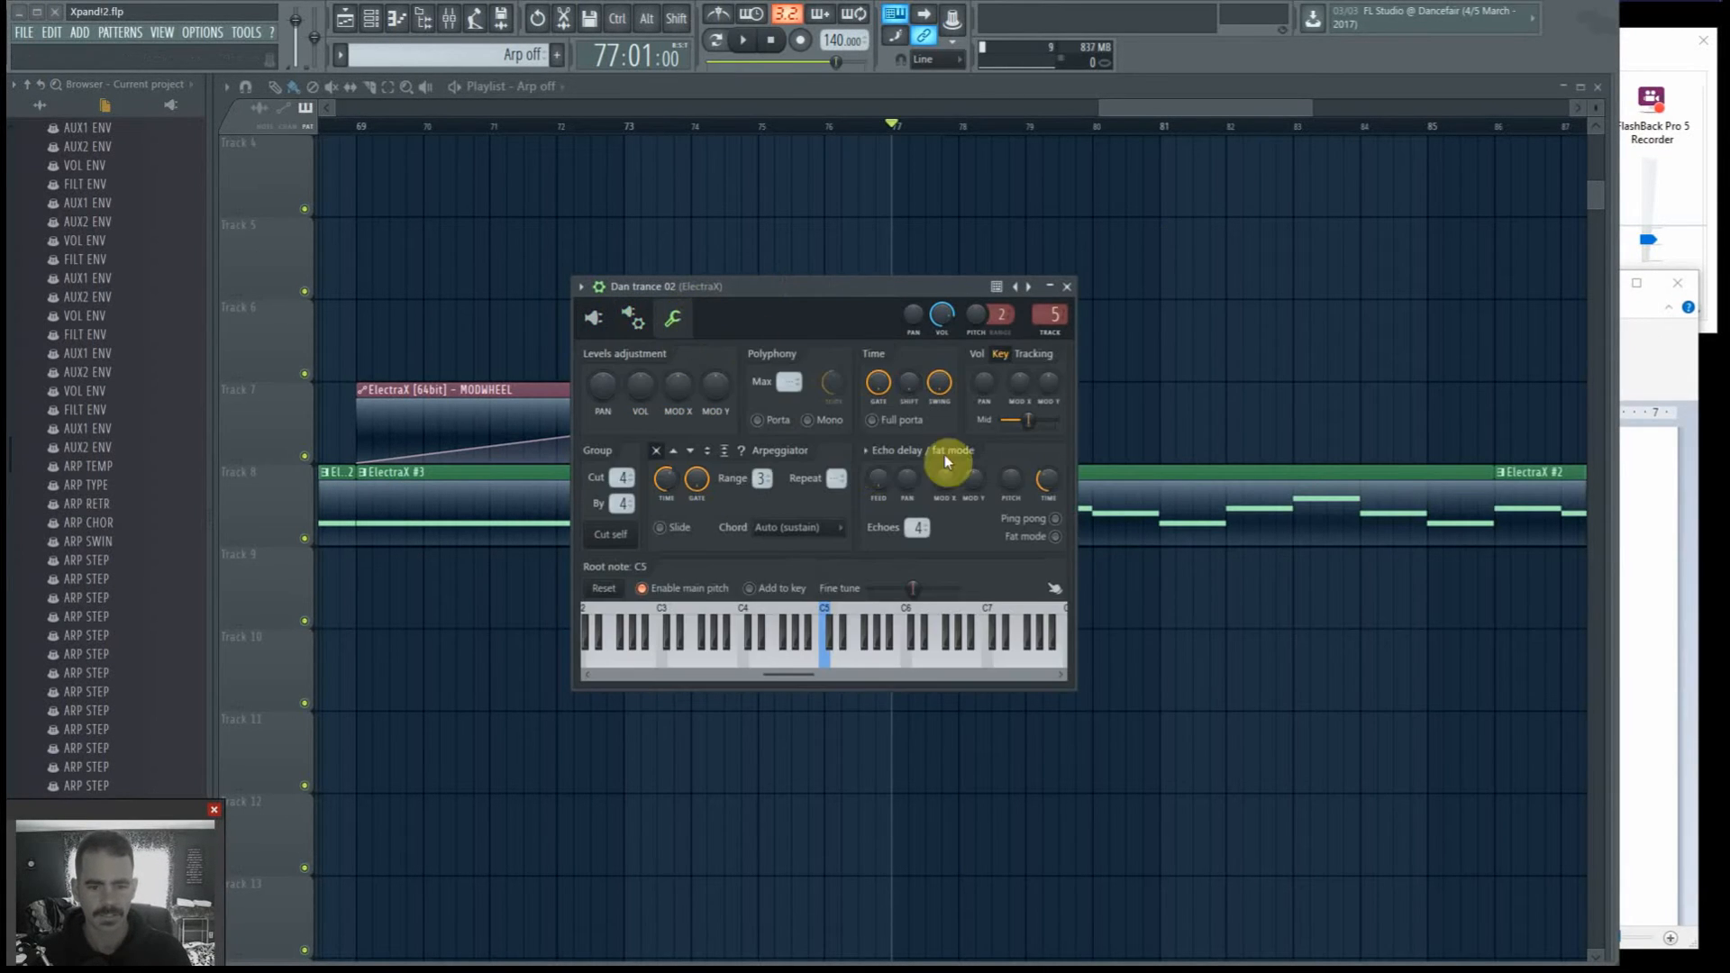
left_click_drag(850, 289, 1725, 424)
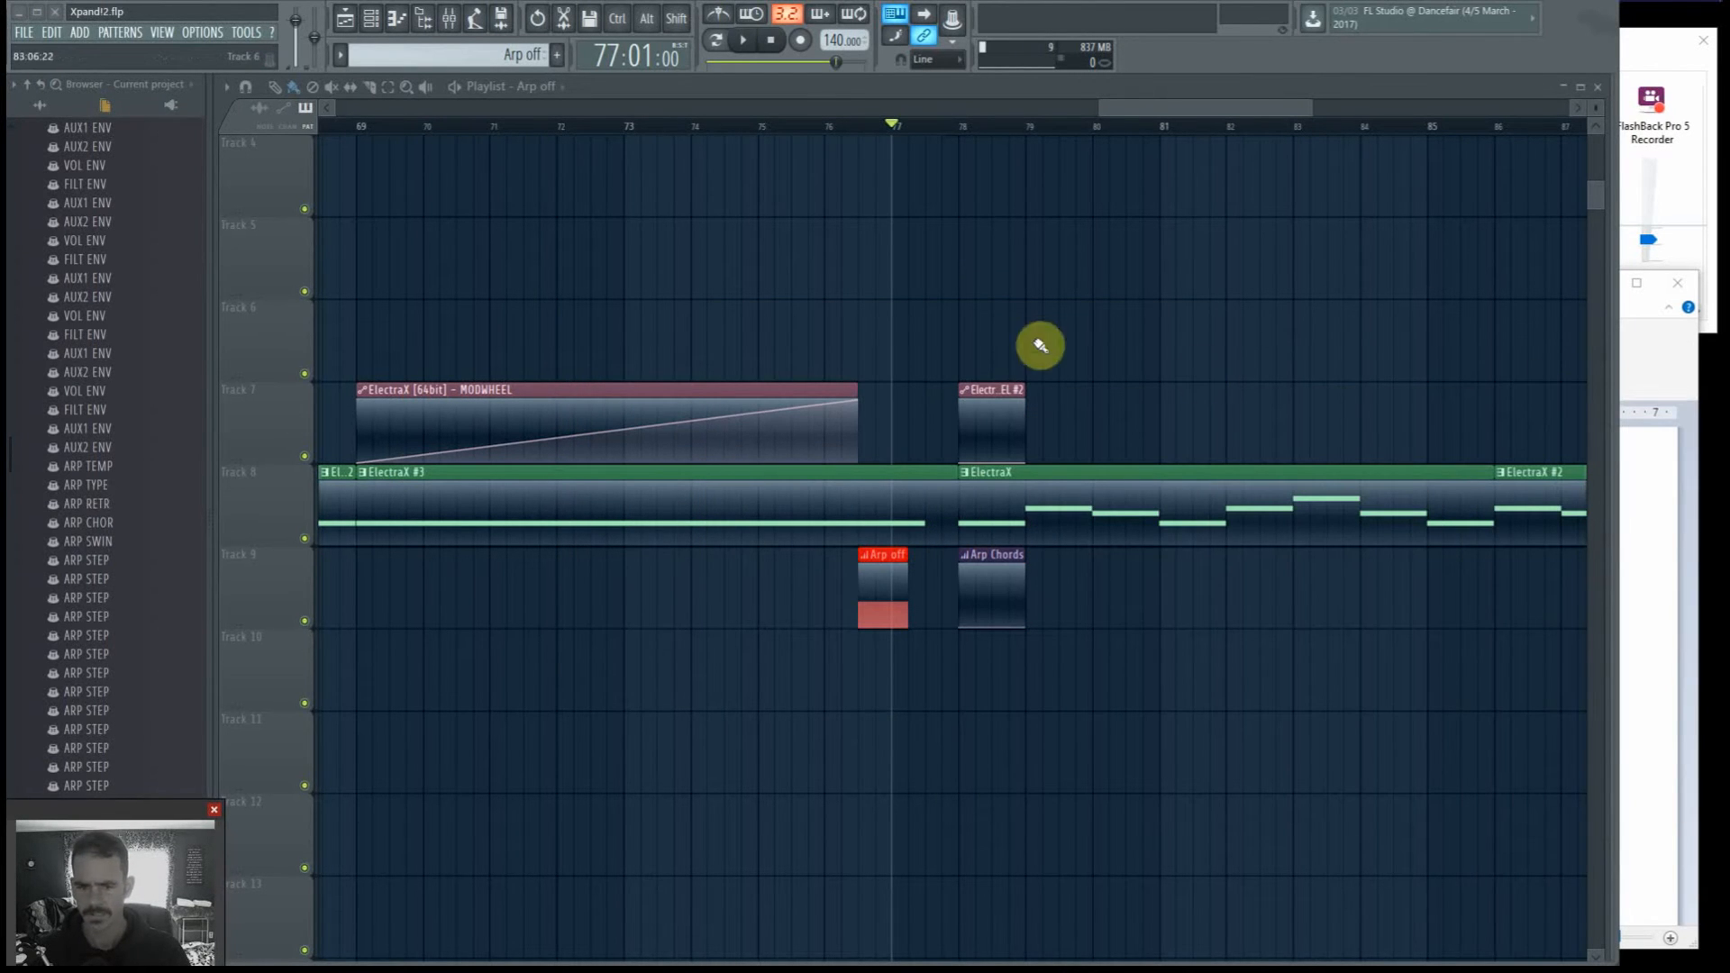
Step: Frame the ElectraX section of the playlist from about bar 57 and set the playback position to bar 76
scroll(1000, 475, "down", 3)
scroll(1000, 387, "up", 3)
scroll(997, 359, "down", 3)
scroll(1036, 289, "up", 3)
scroll(1138, 475, "down", 4)
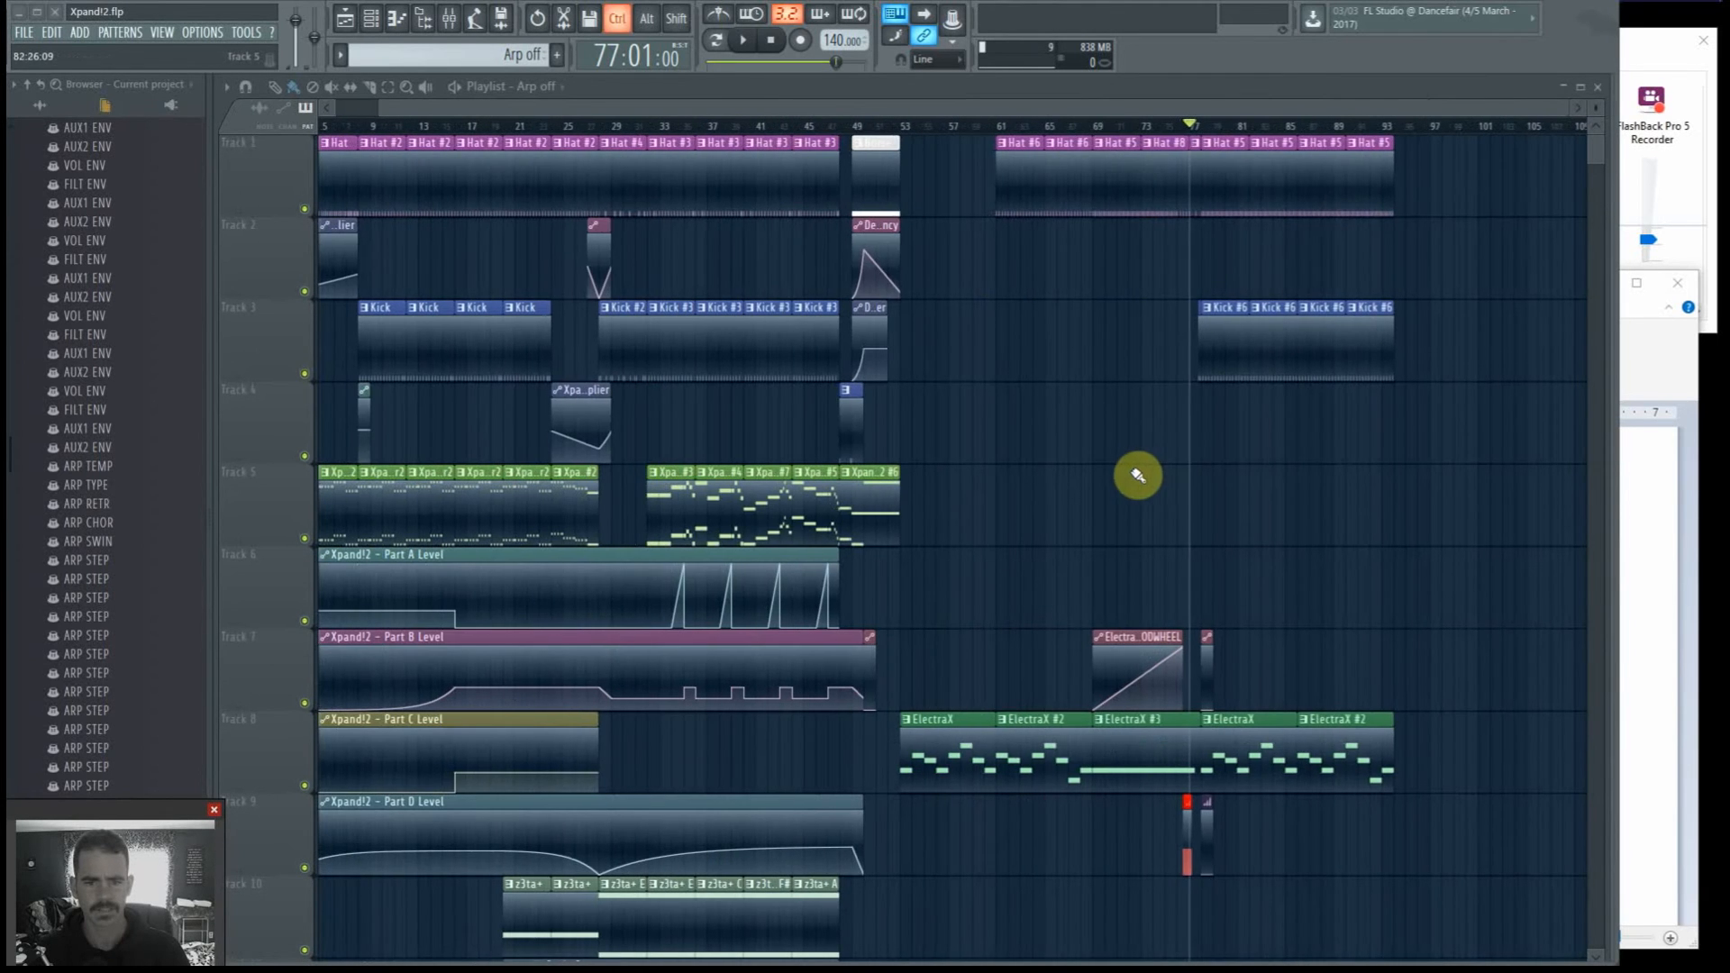
scroll(1161, 498, "up", 3)
scroll(1168, 500, "up", 1)
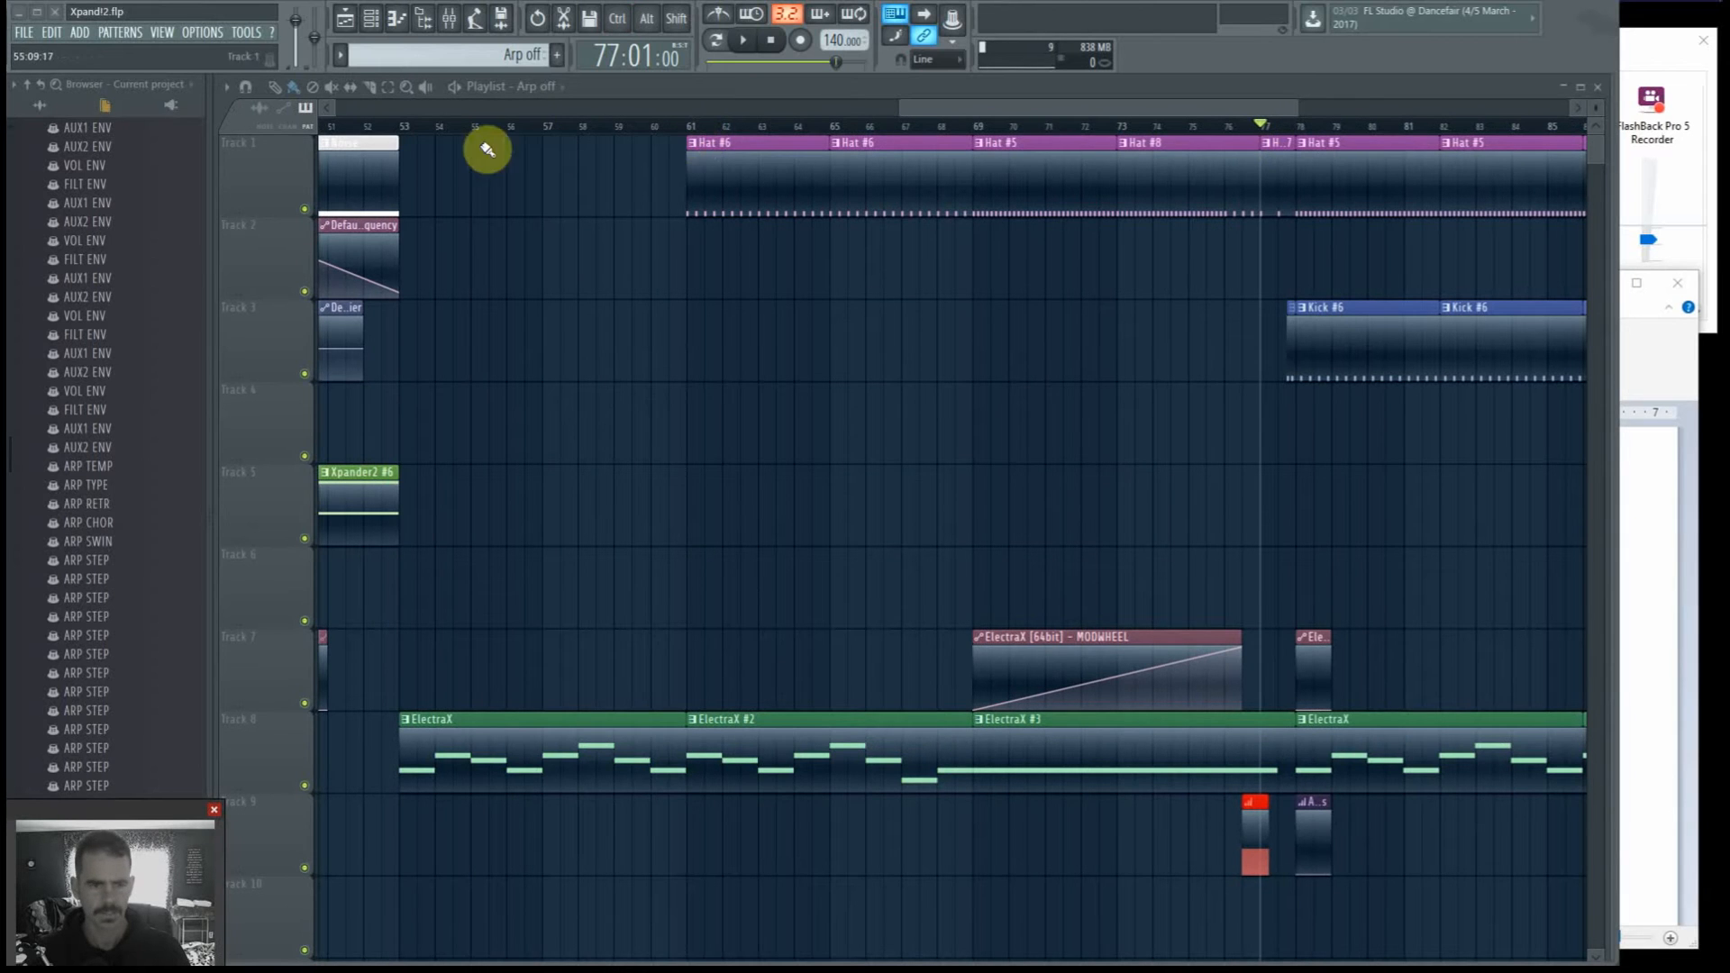
left_click_drag(1035, 110, 1103, 111)
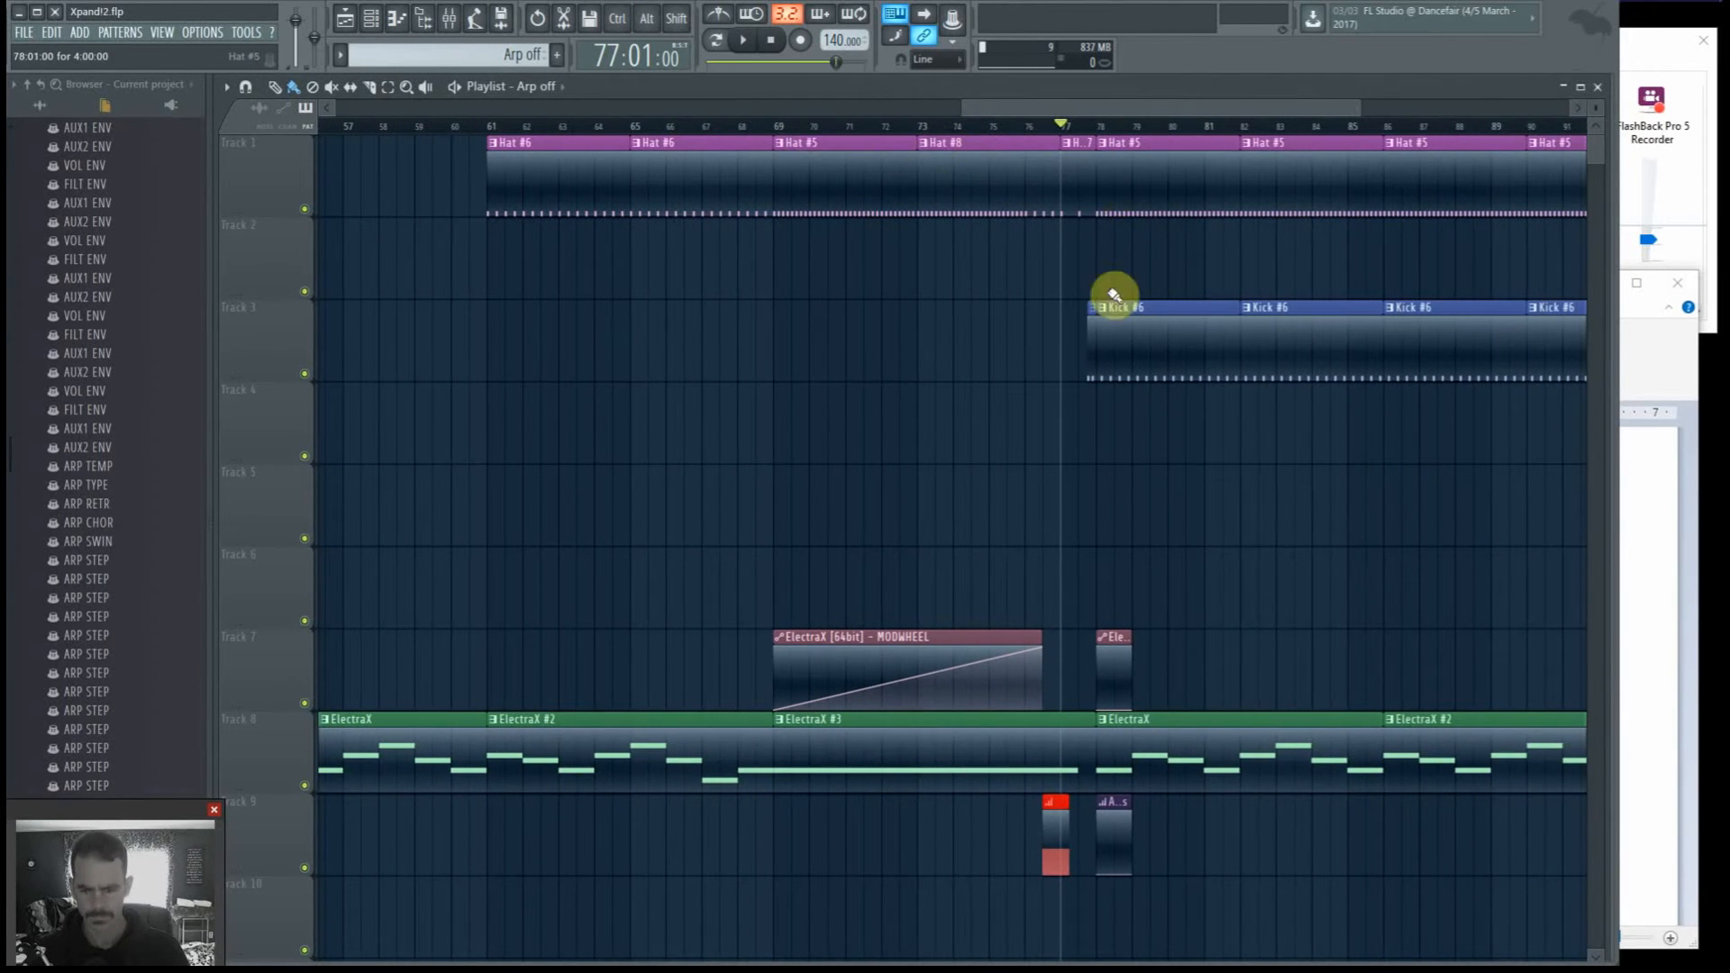
left_click(1032, 128)
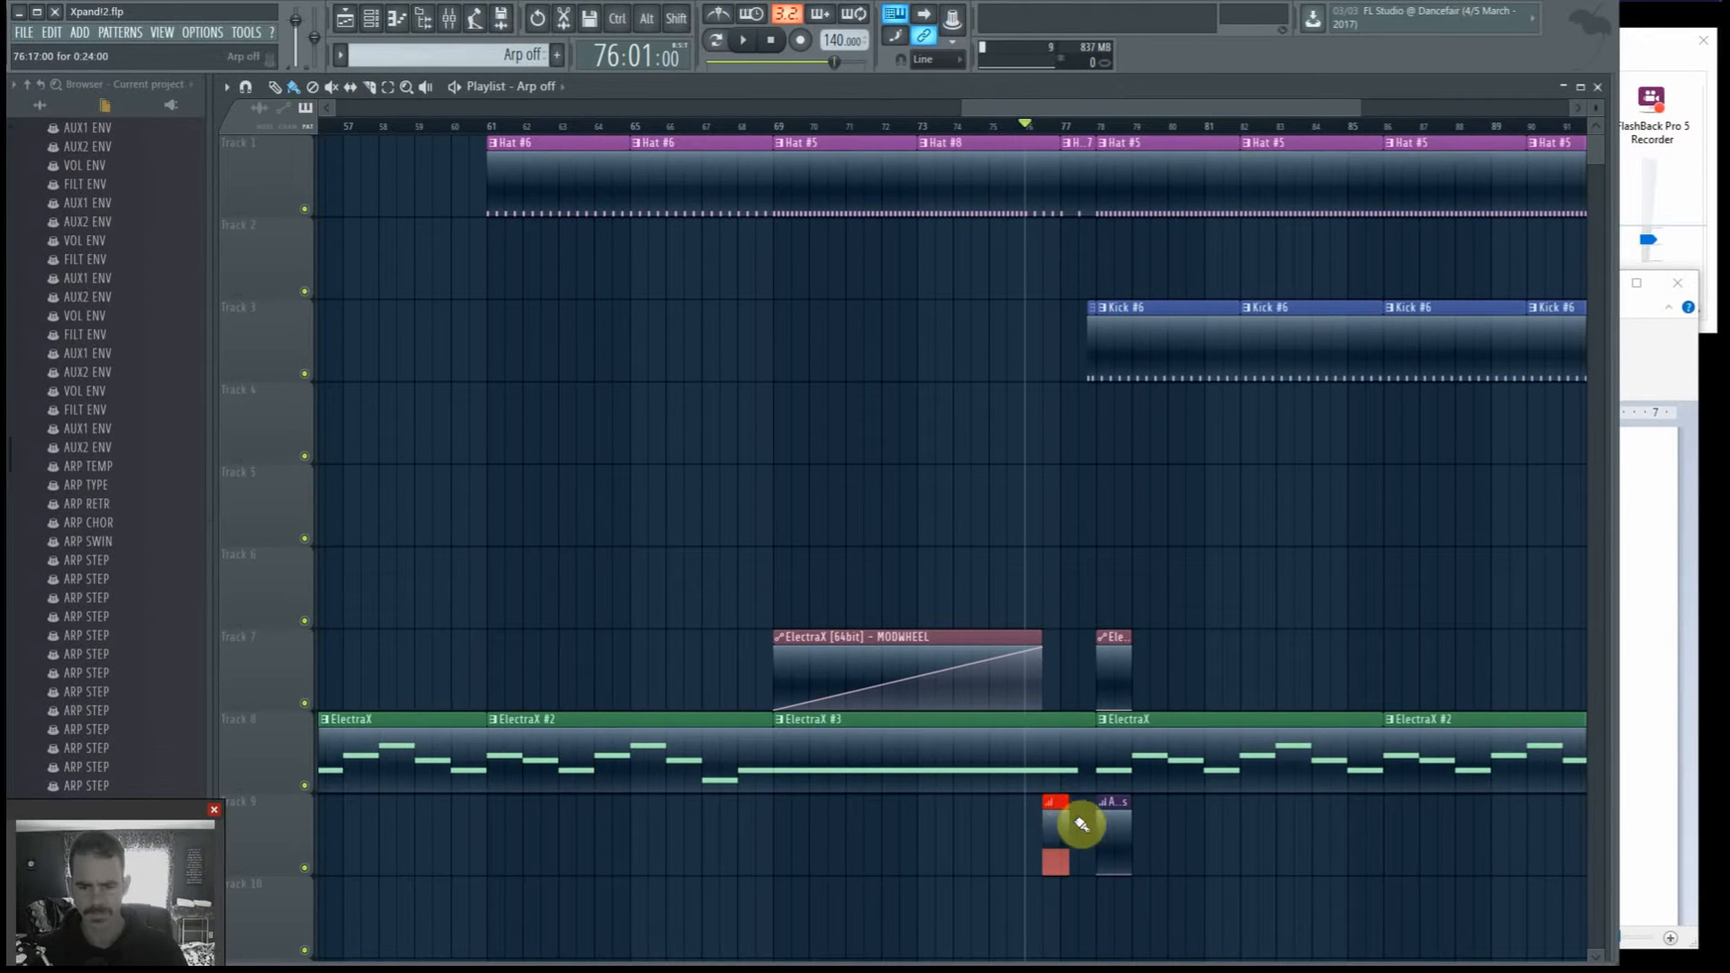
Step: Open the Arp off clip's events beside the Dan trance 02 settings and check the arpeggiator direction at bars 77 and 76
double_click(1059, 811)
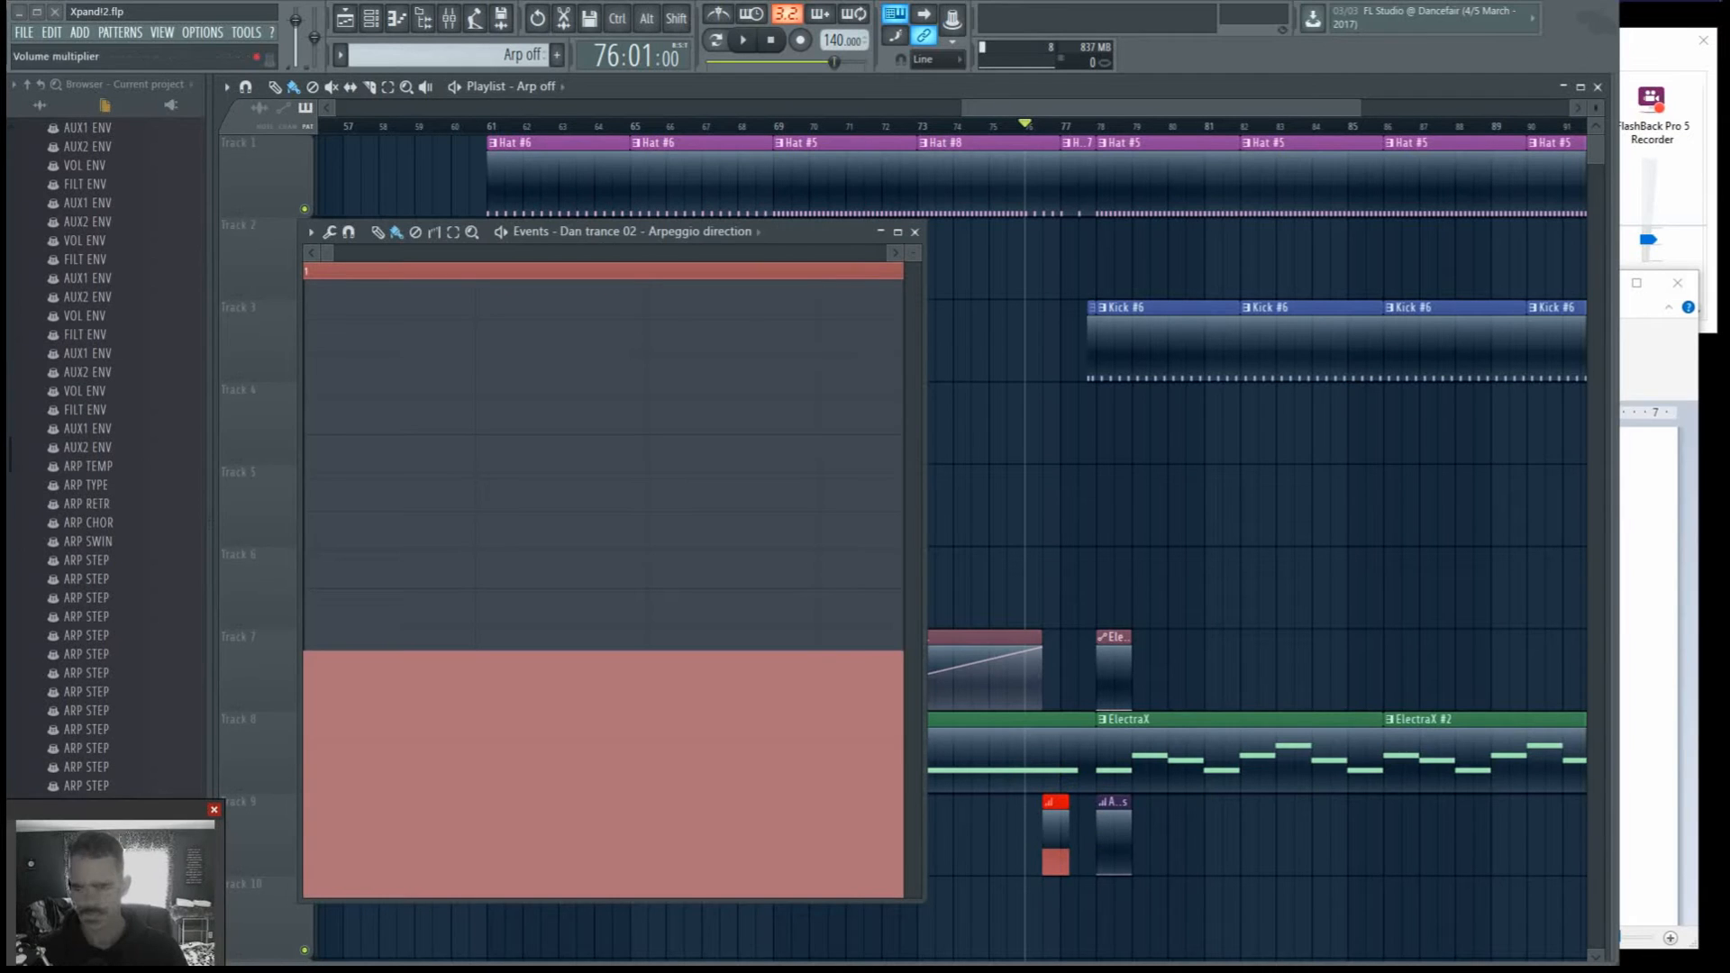
left_click_drag(1729, 362, 1551, 400)
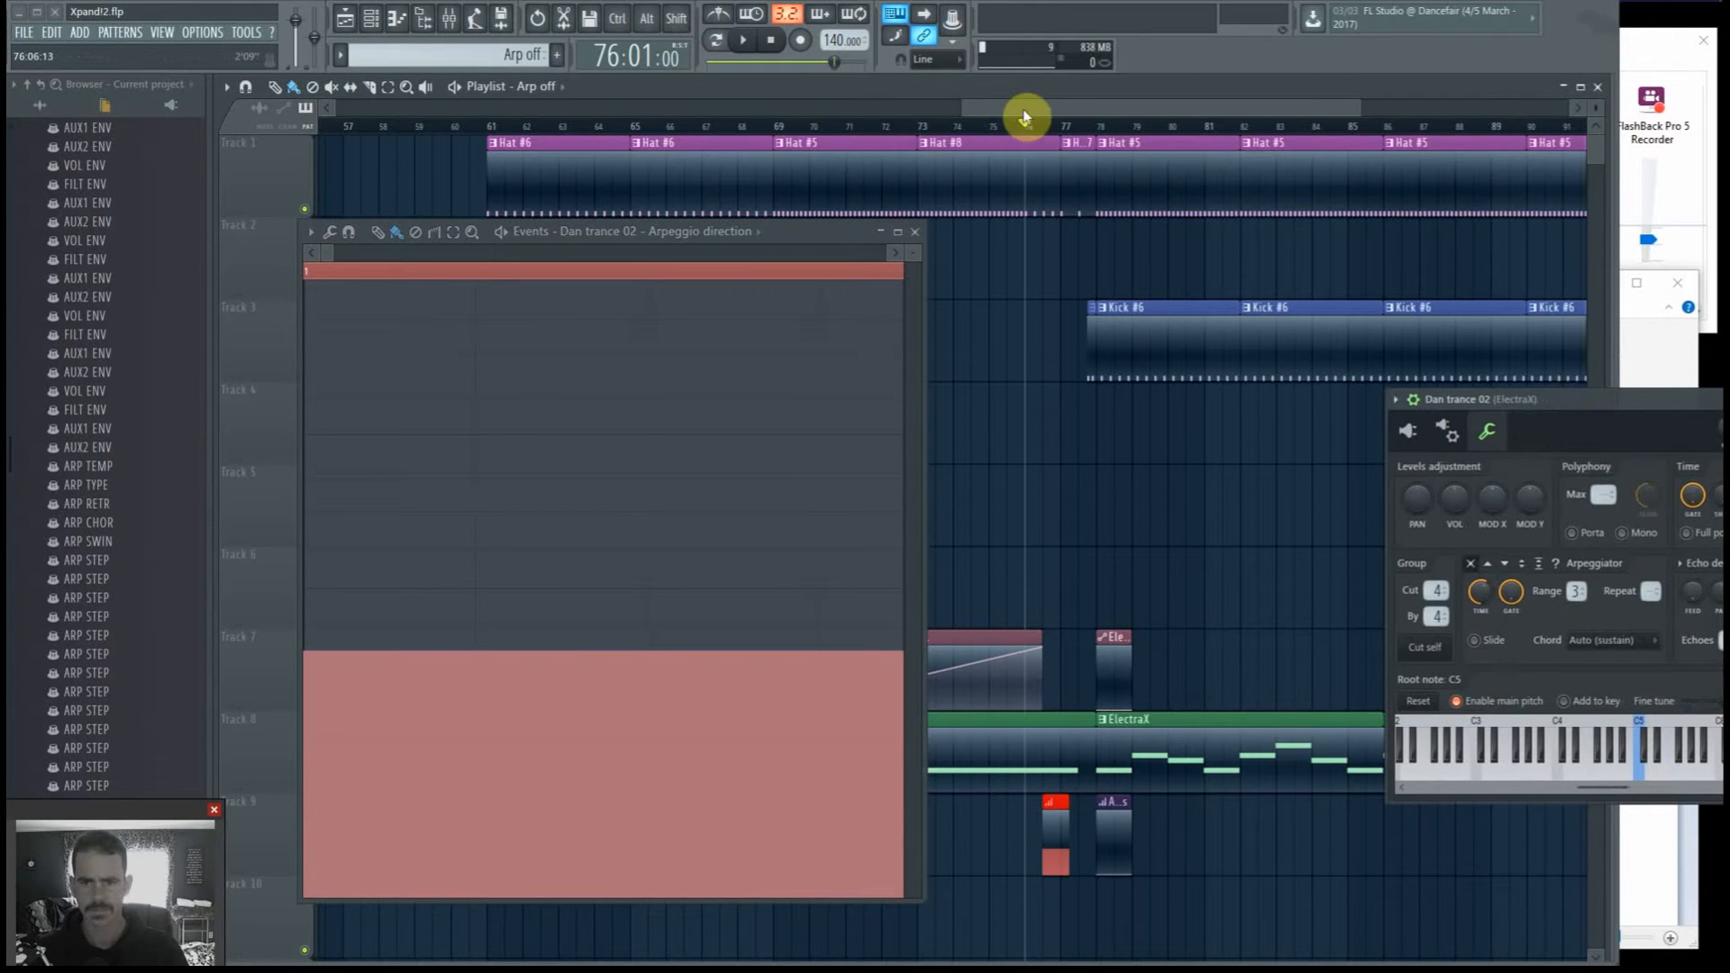
left_click_drag(1030, 127, 1066, 130)
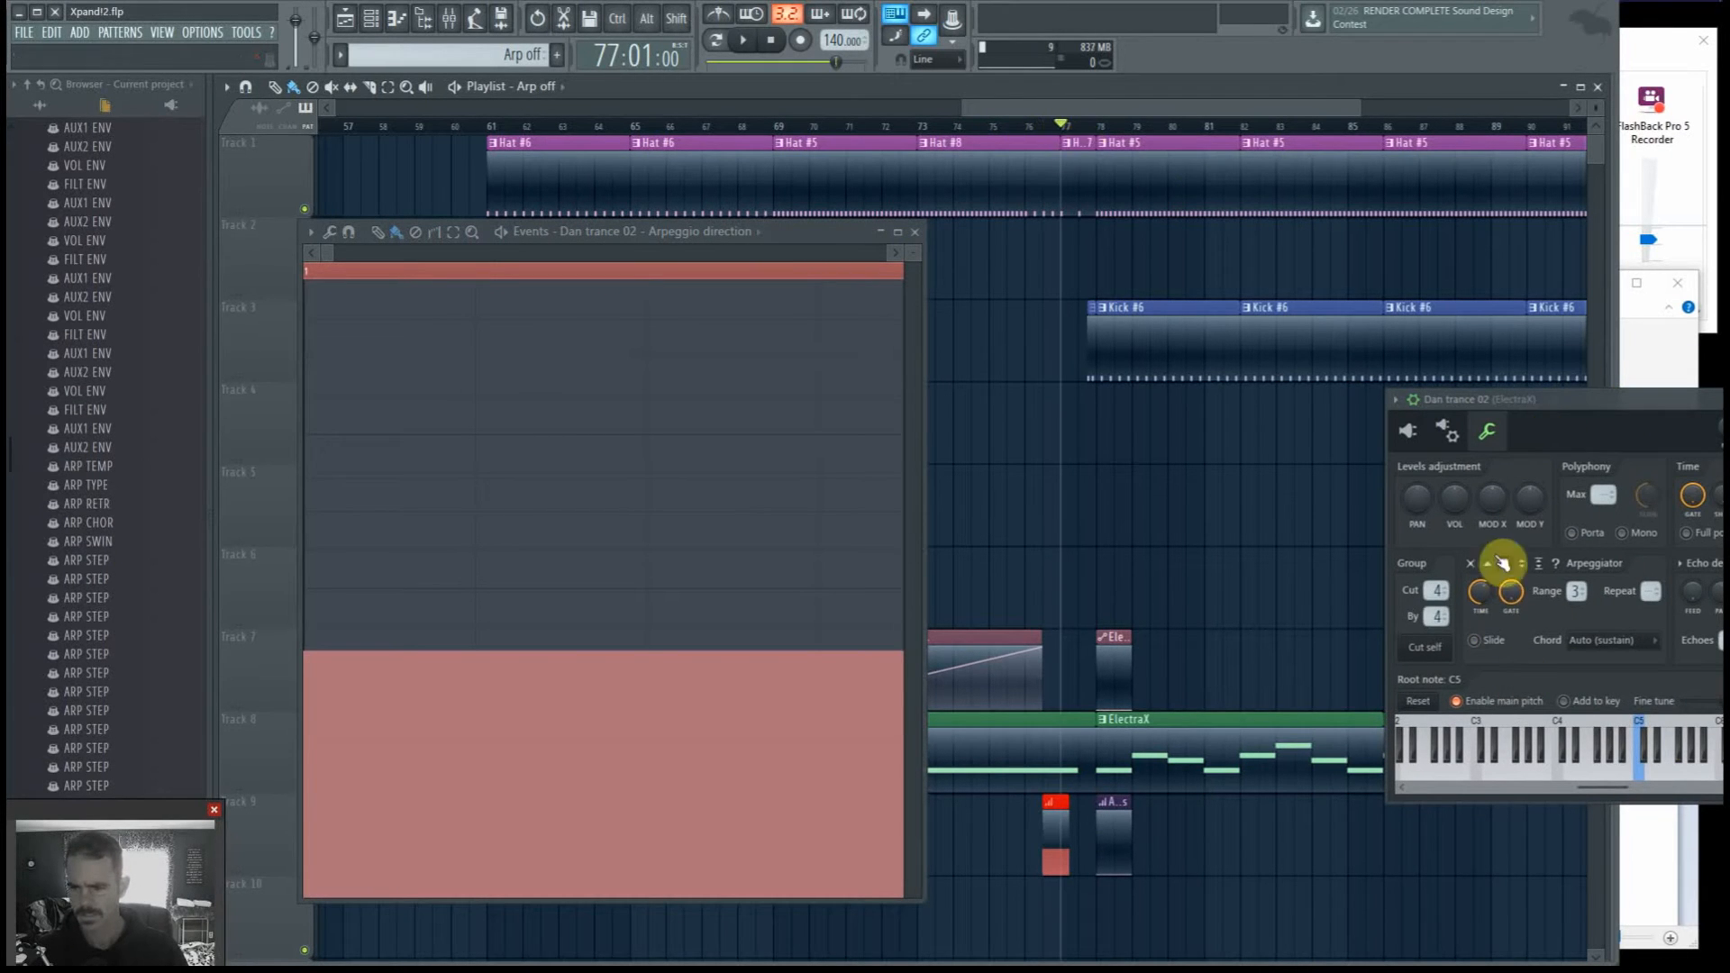
left_click_drag(1554, 401, 1387, 419)
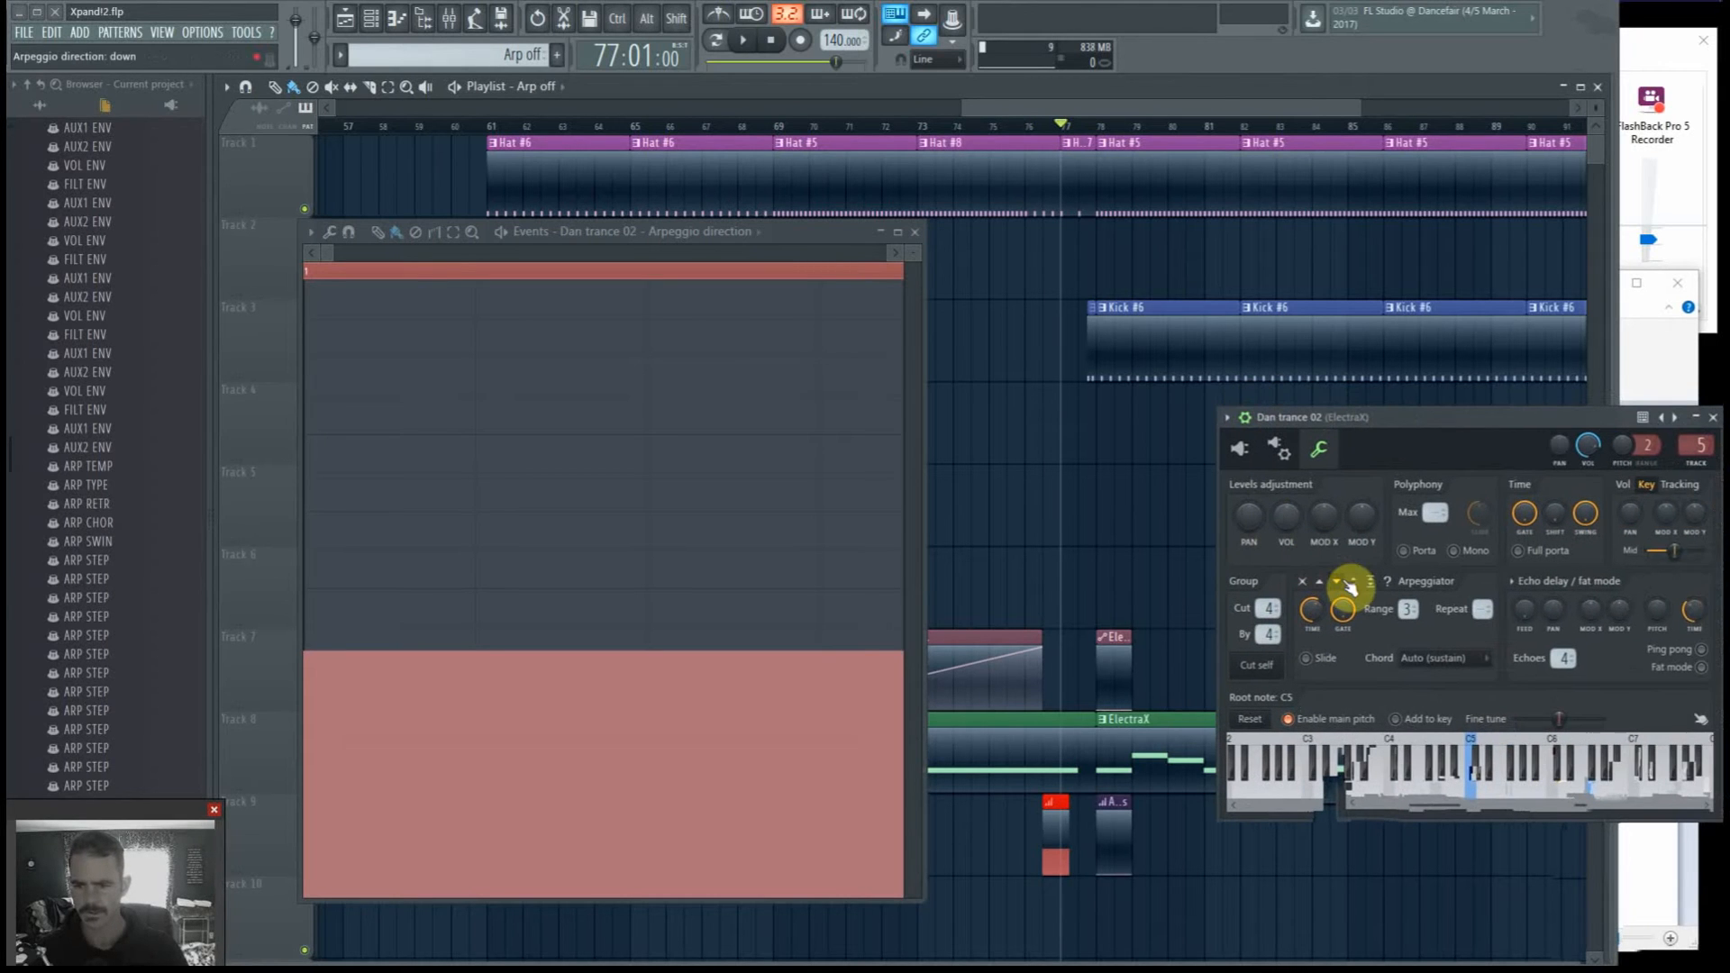
left_click_drag(1064, 128, 1034, 142)
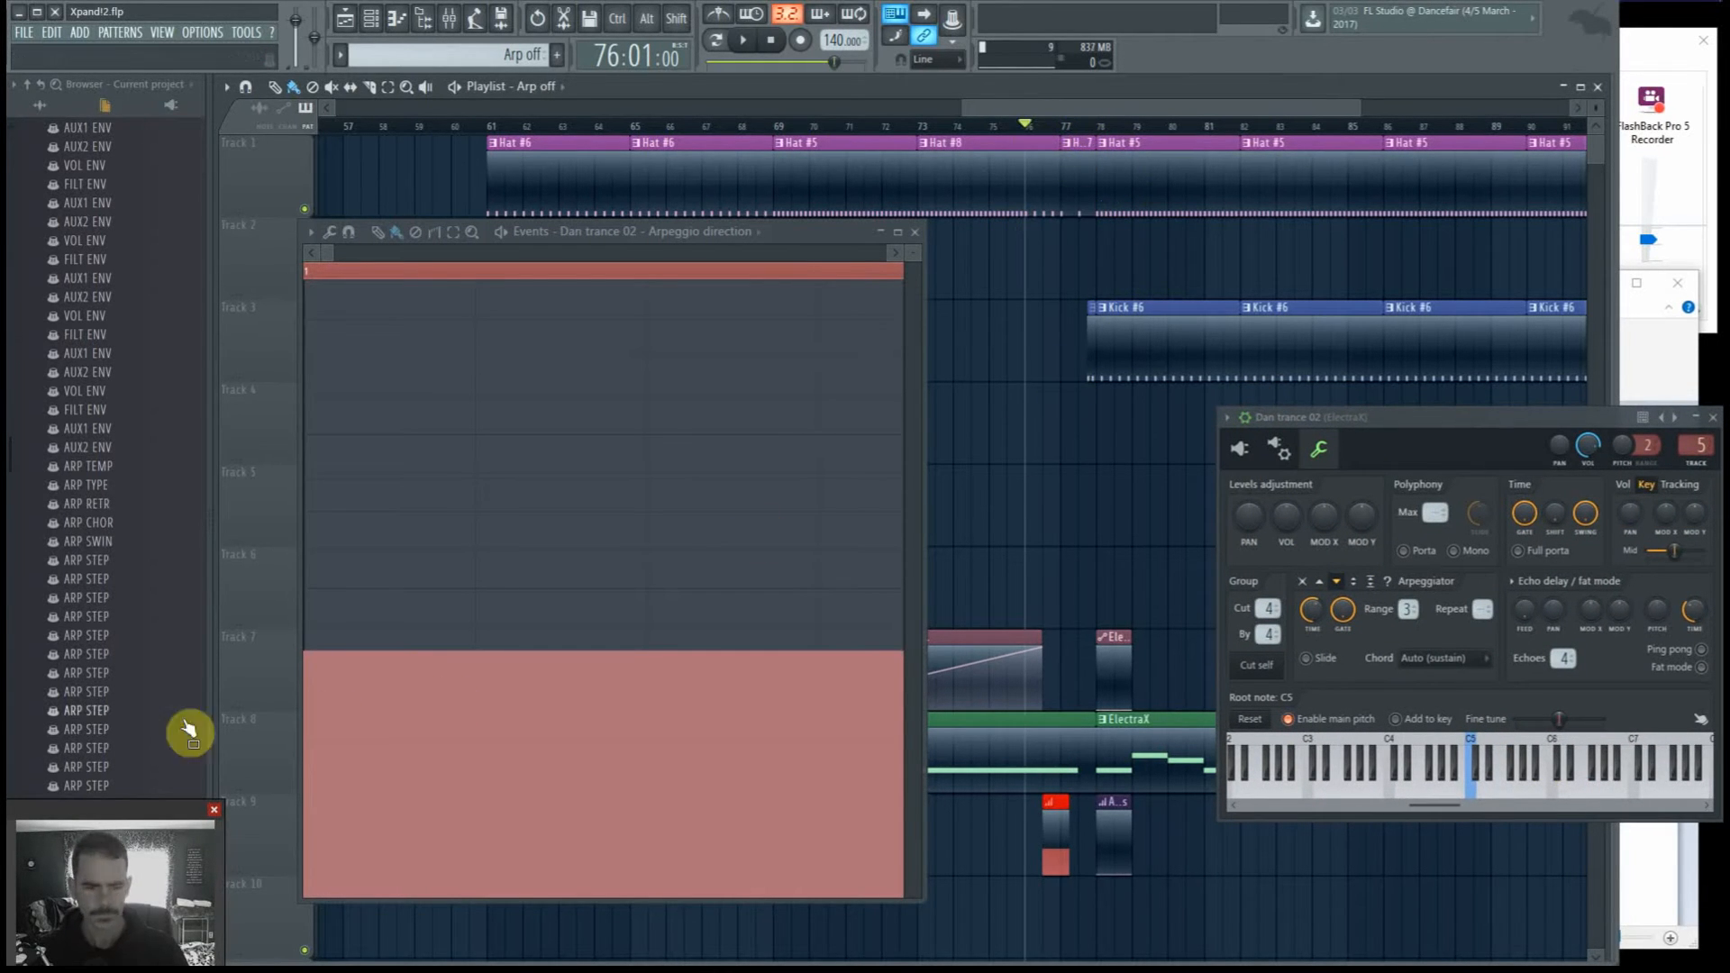
Step: Lower the Arpeggio direction events to zero across the whole Arp off pattern and close the event editor
left_click(311, 892)
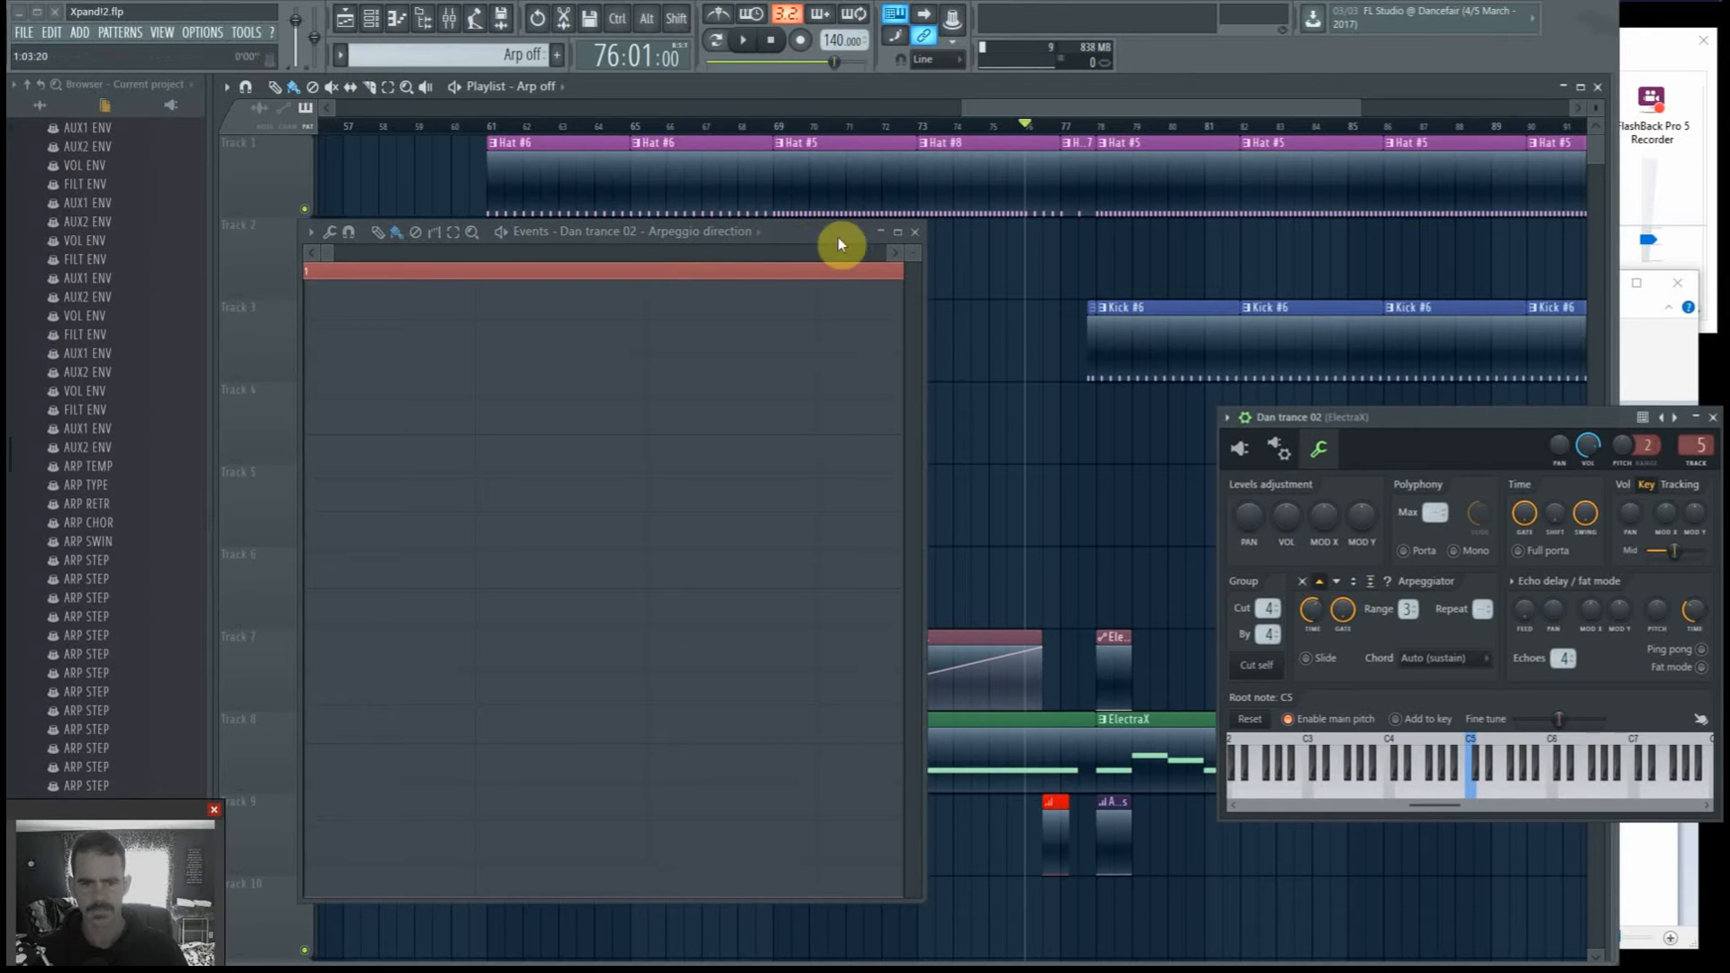
left_click_drag(821, 233, 895, 264)
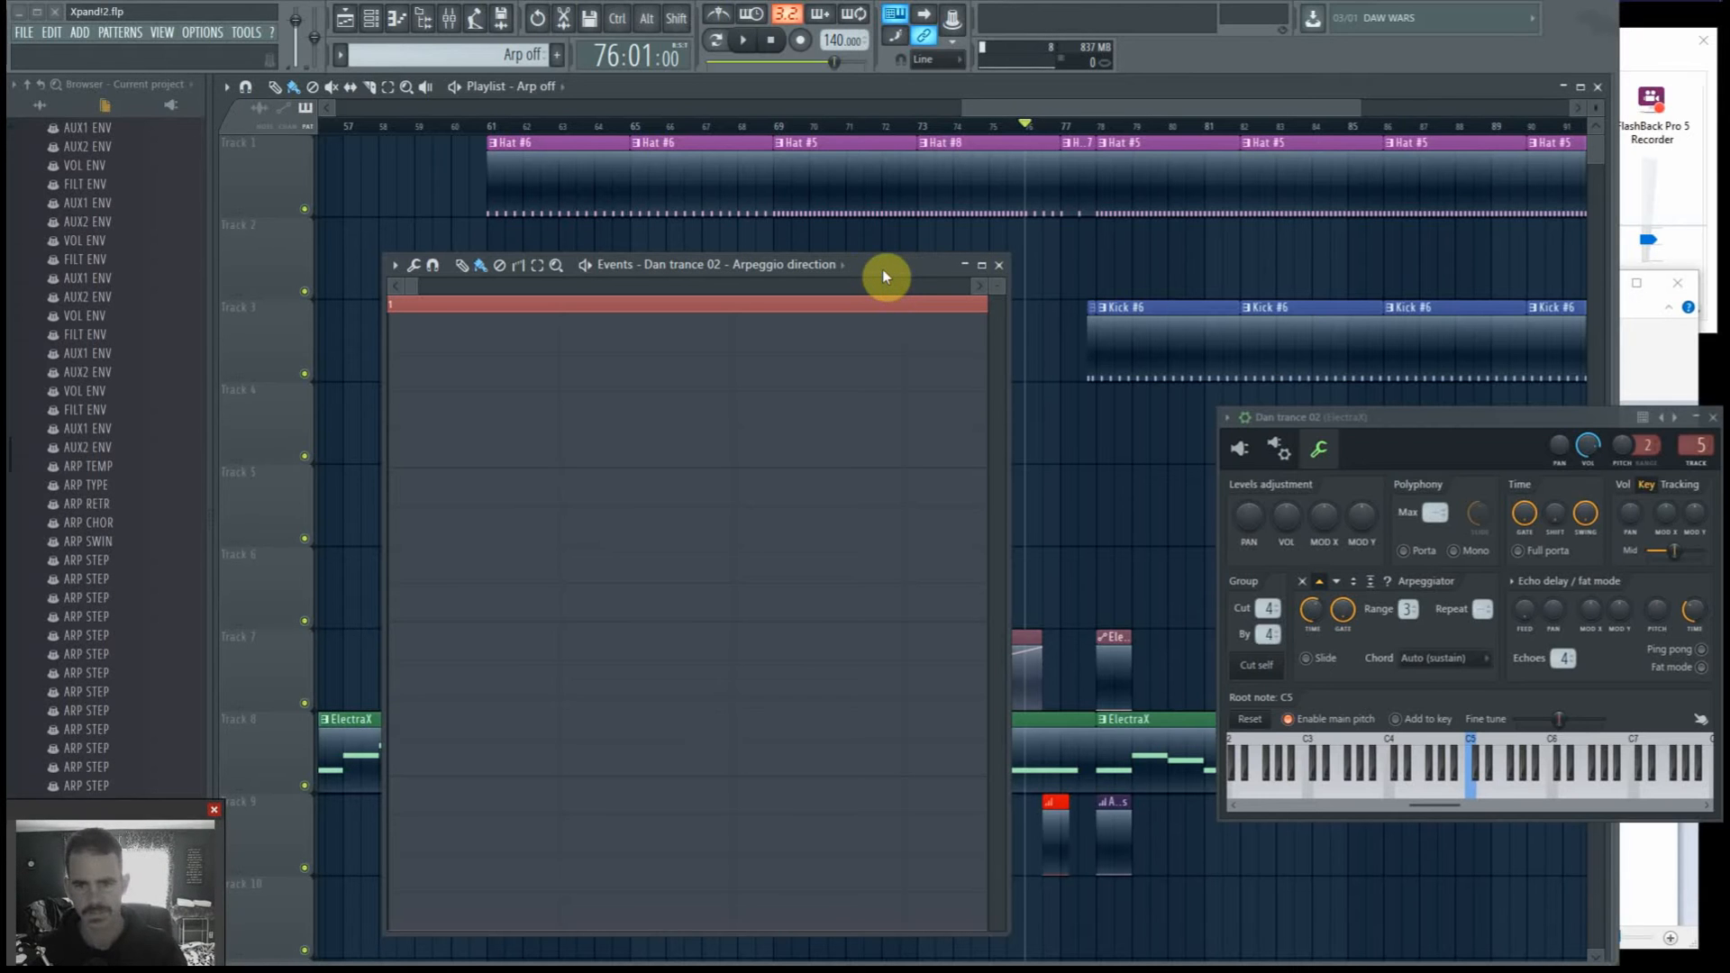
left_click_drag(883, 274, 993, 252)
left_click(1107, 248)
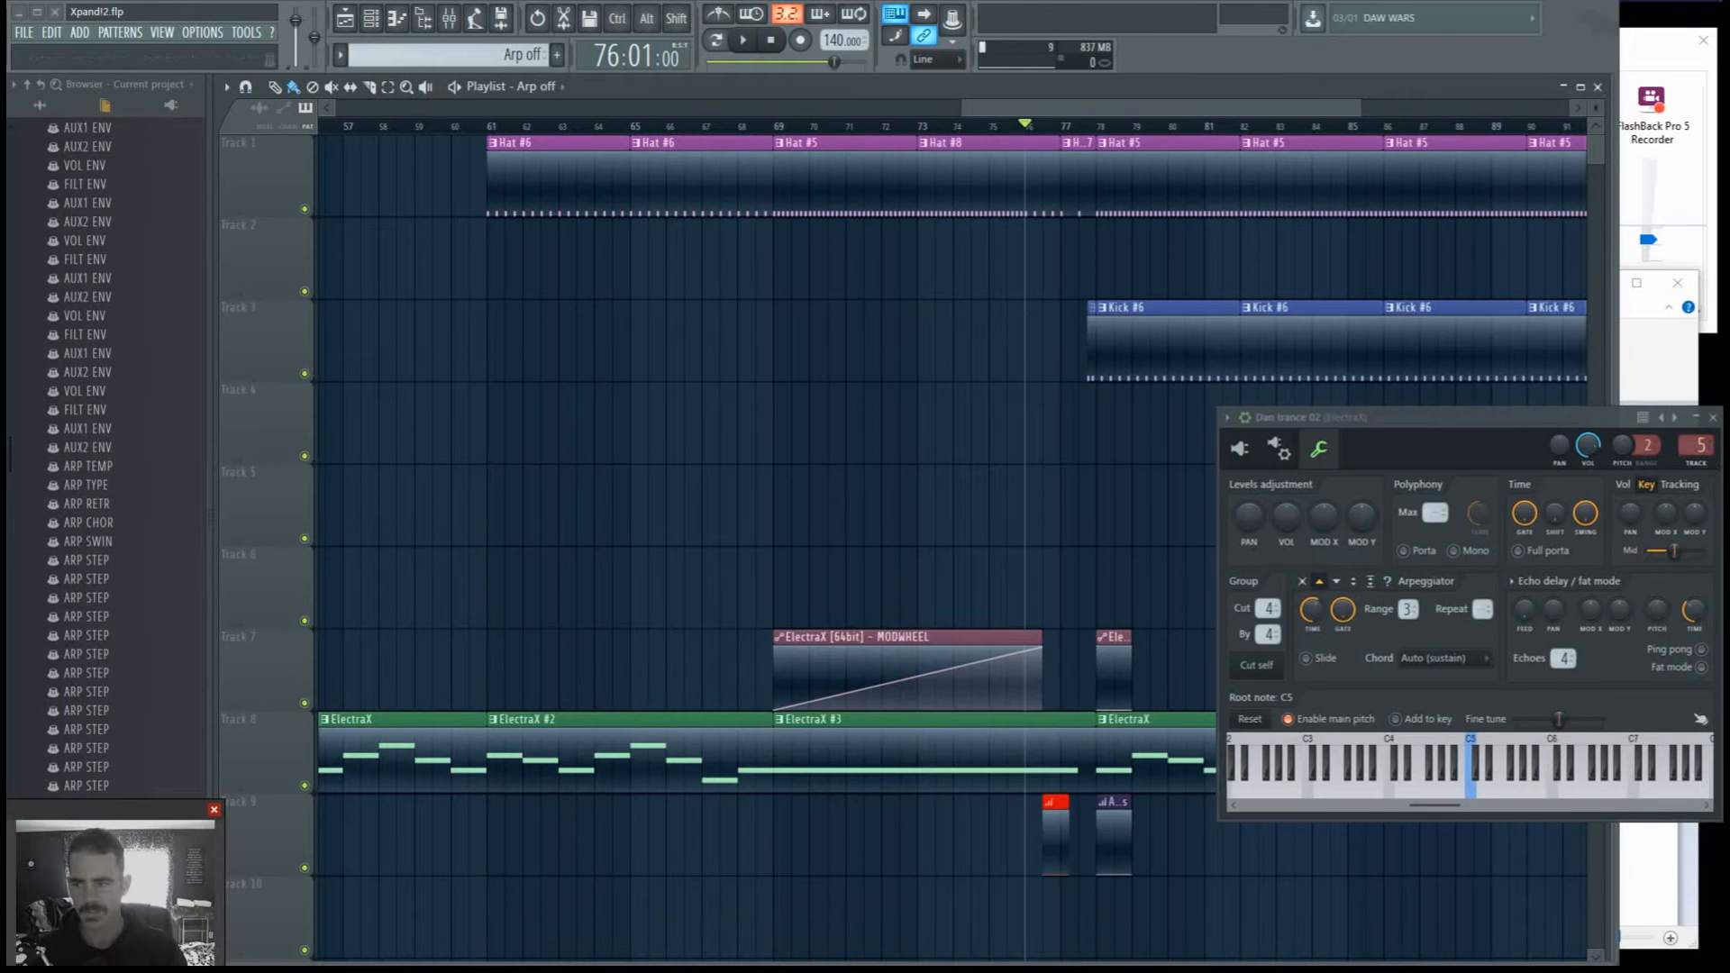
left_click_drag(1218, 262, 832, 181)
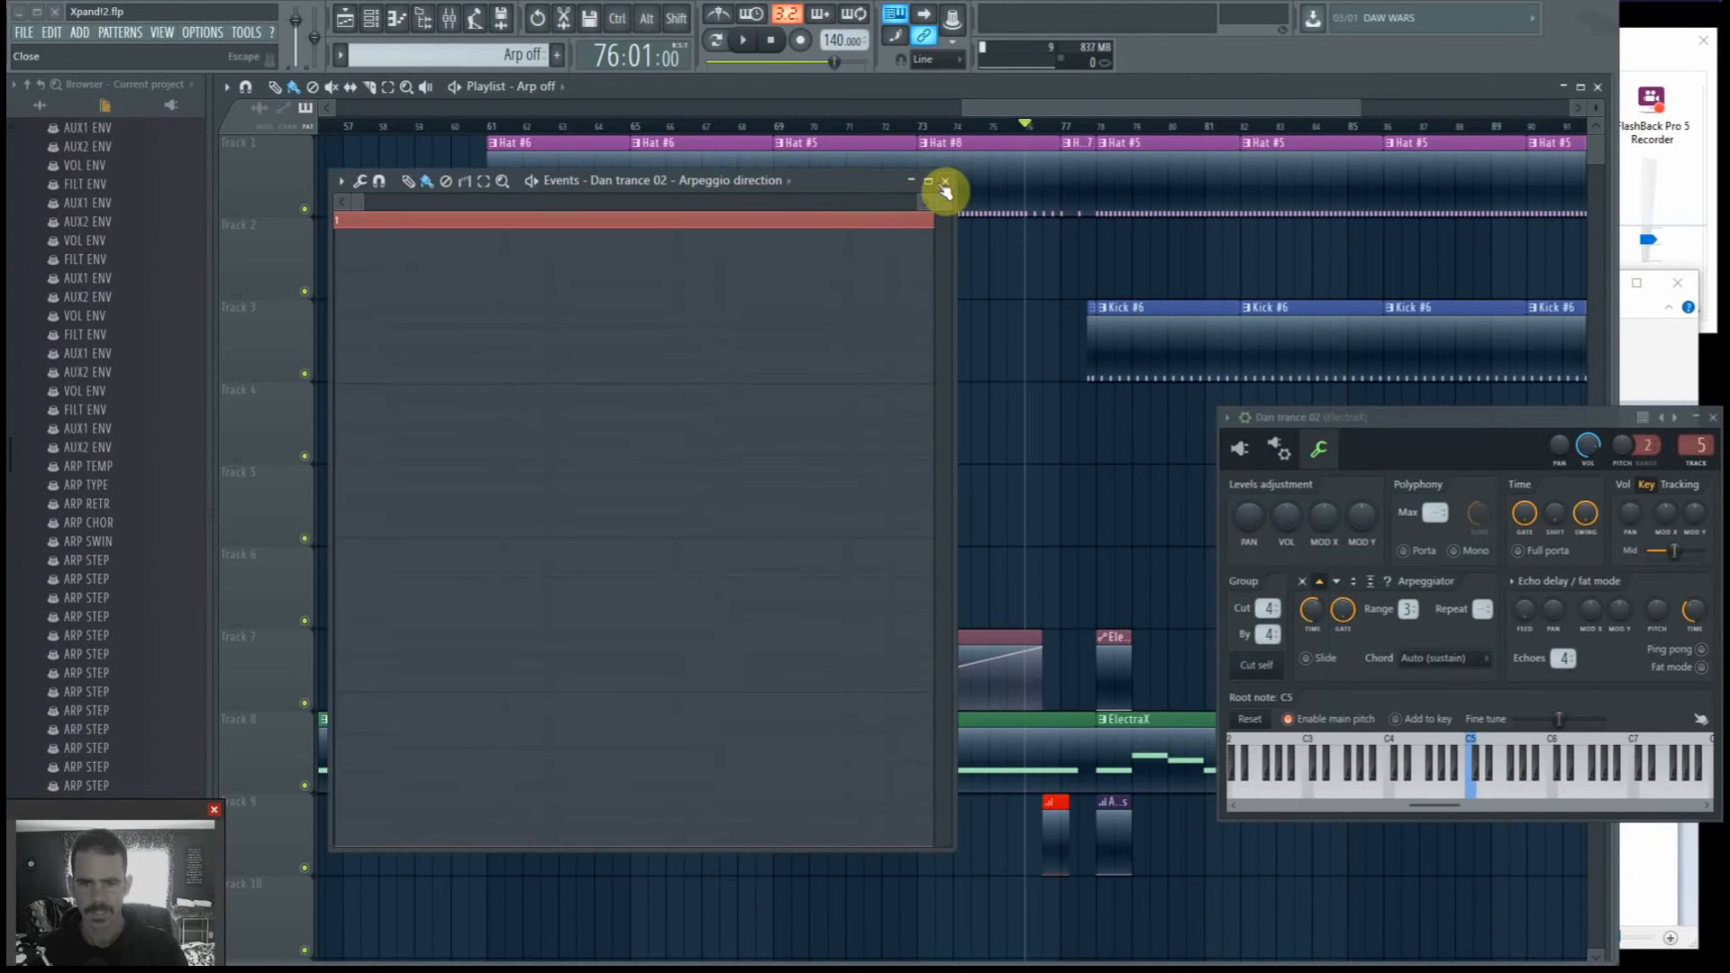
left_click(951, 186)
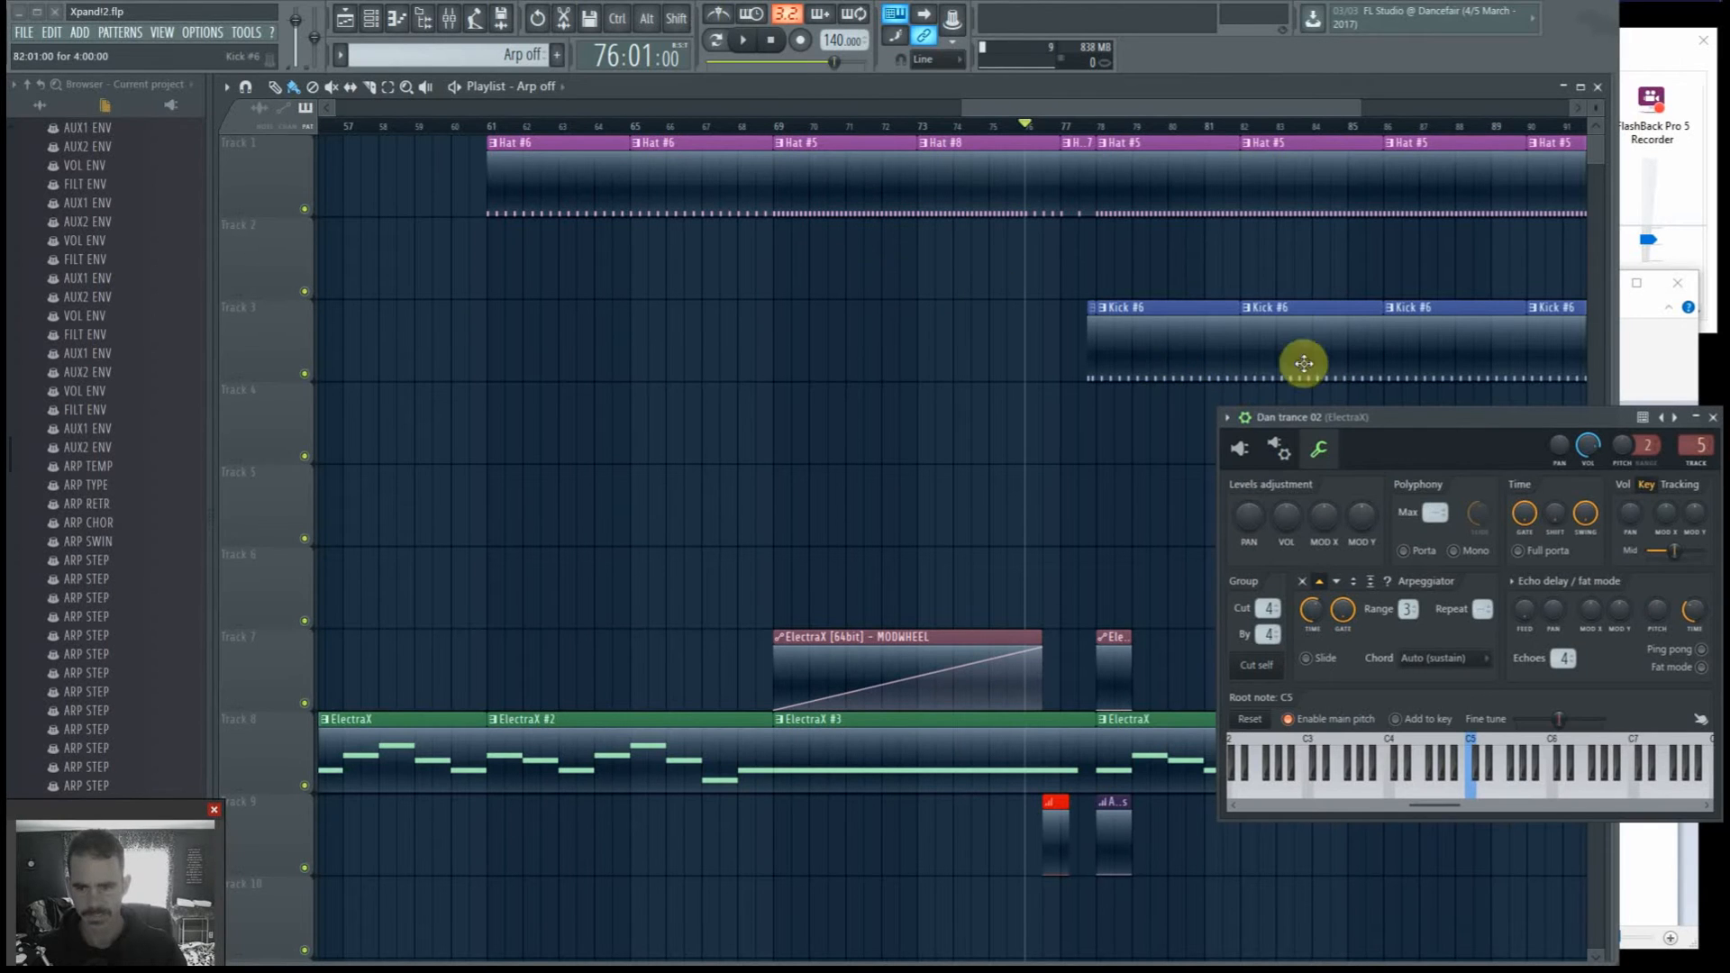
Step: Move the Dan trance 02 settings clear of the playlist's edge and create a new pattern named Arp up
left_click_drag(1456, 421, 1350, 379)
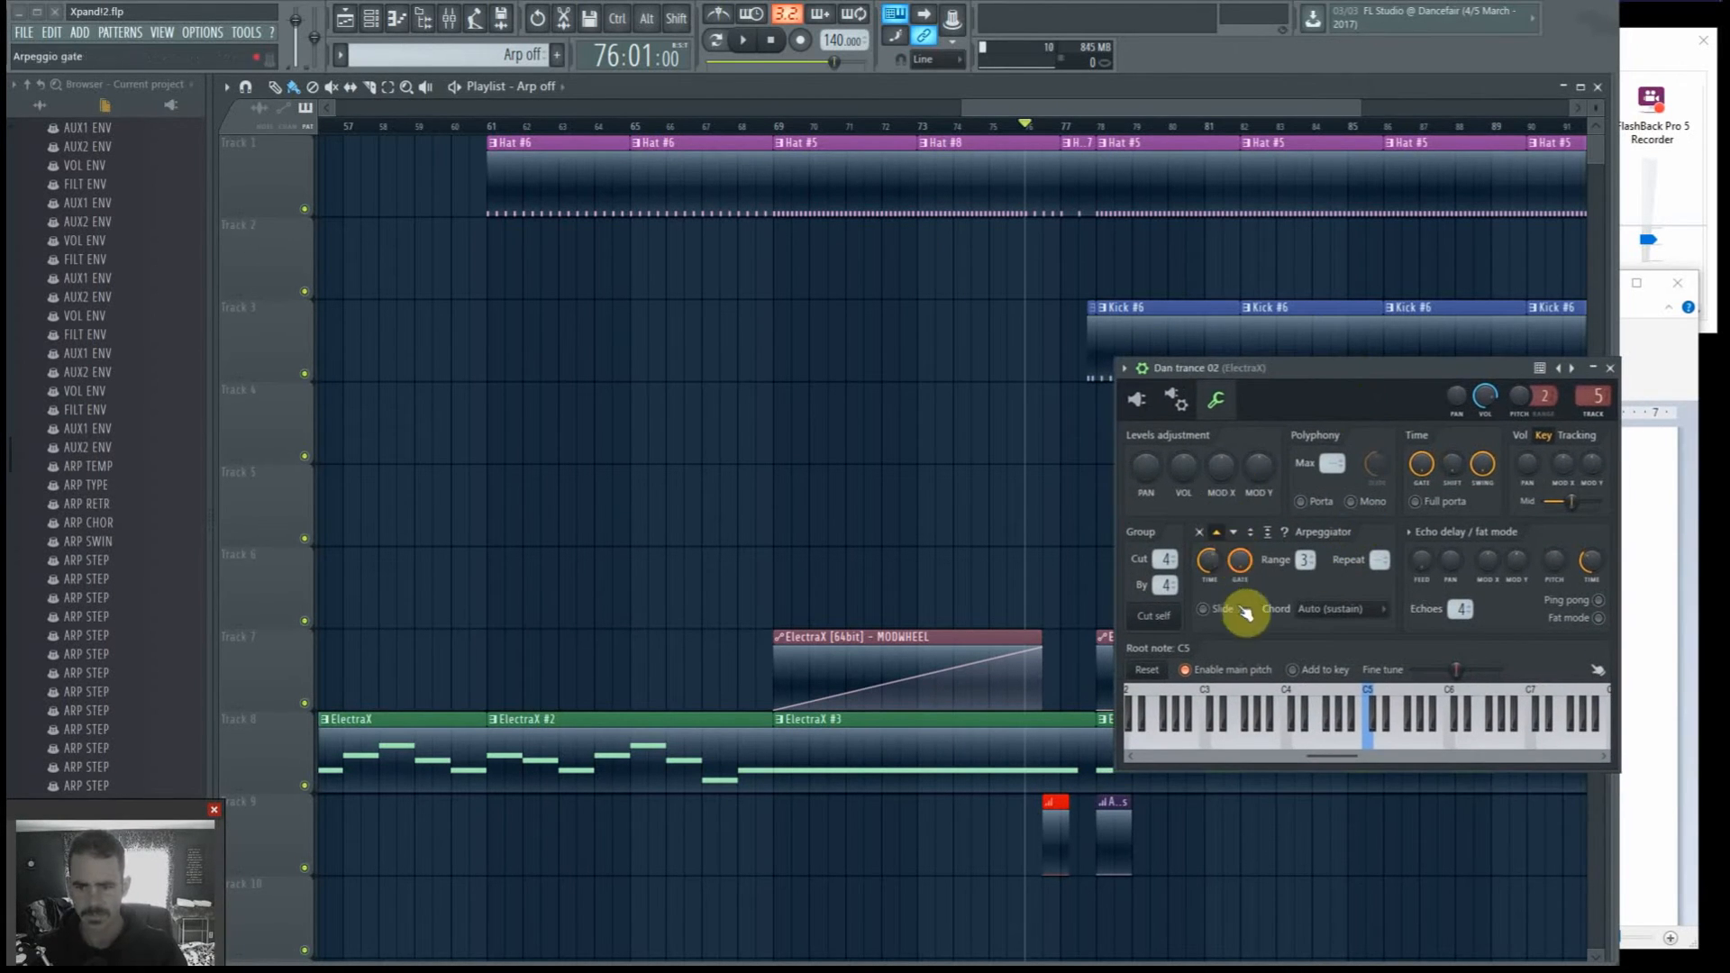
left_click(558, 54)
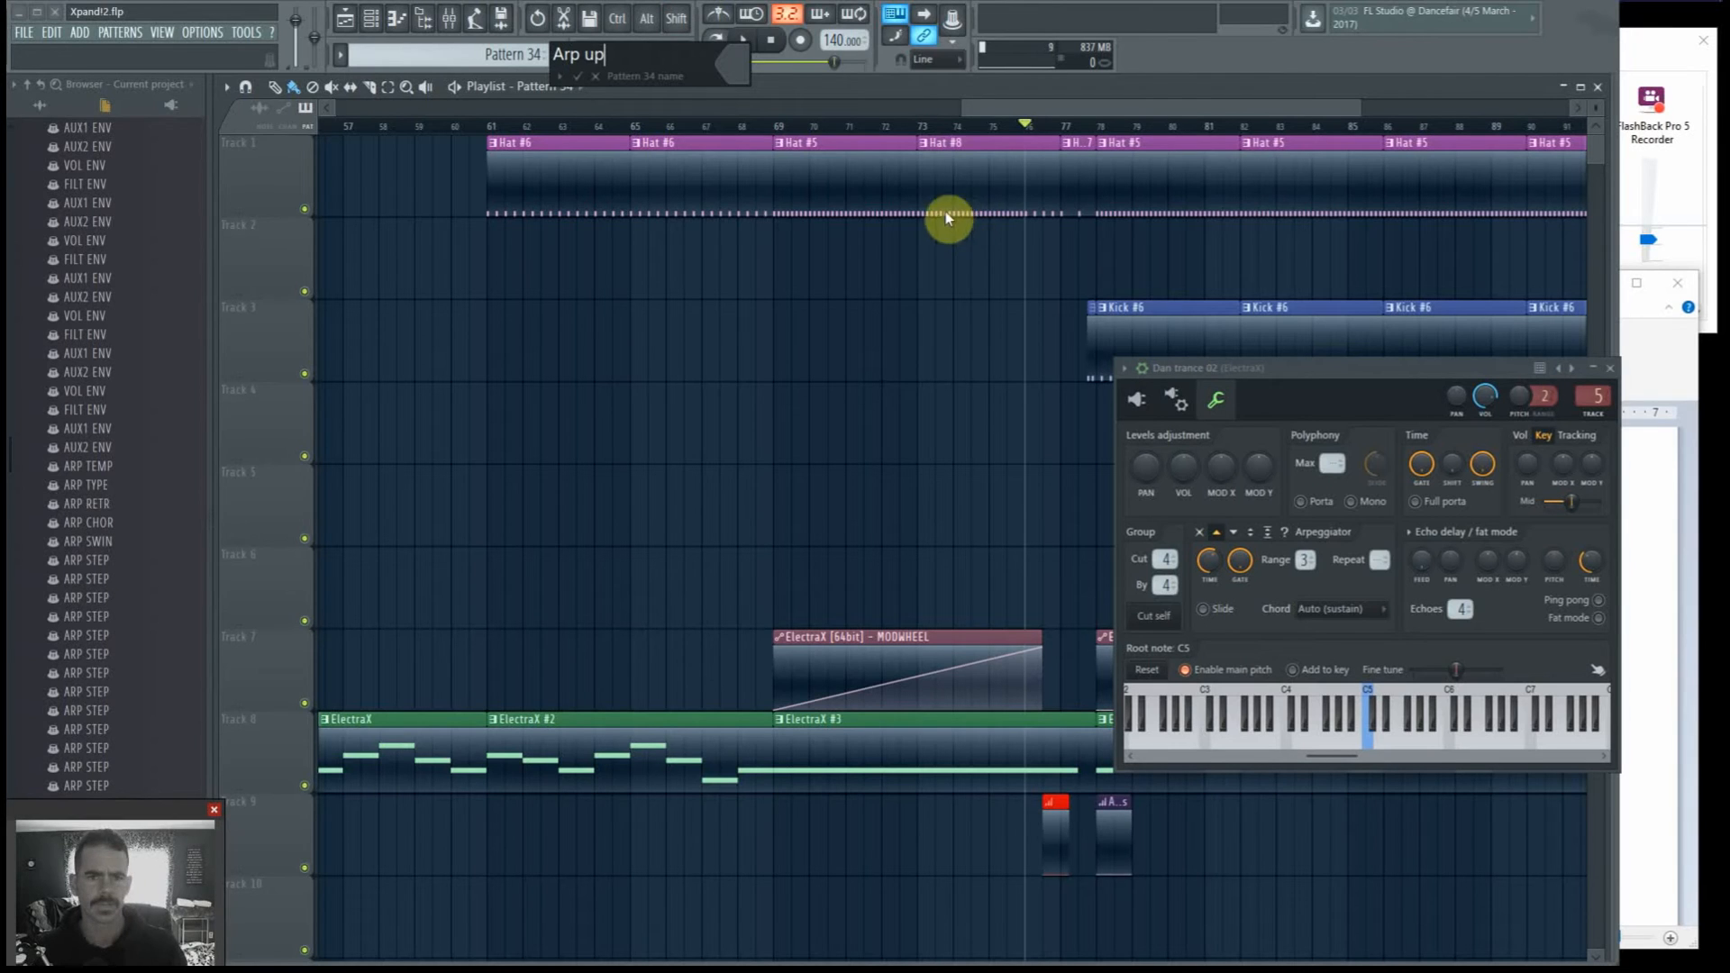
left_click(746, 65)
left_click(766, 130)
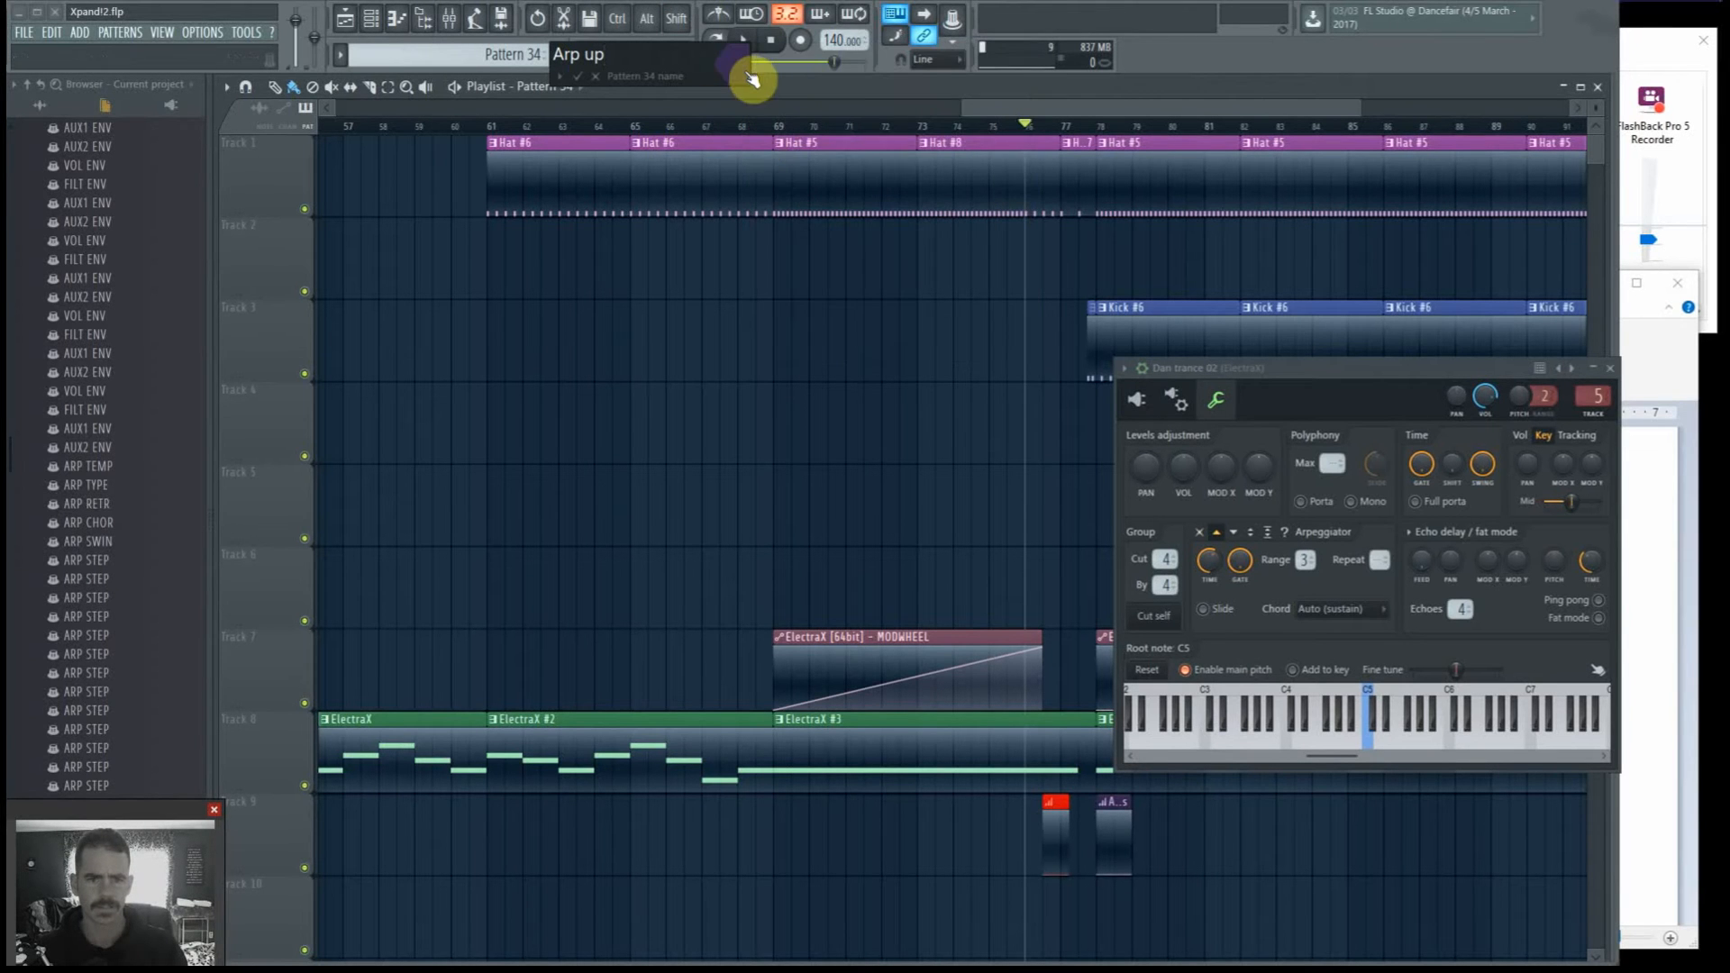
left_click(740, 70)
left_click(766, 117)
left_click(579, 79)
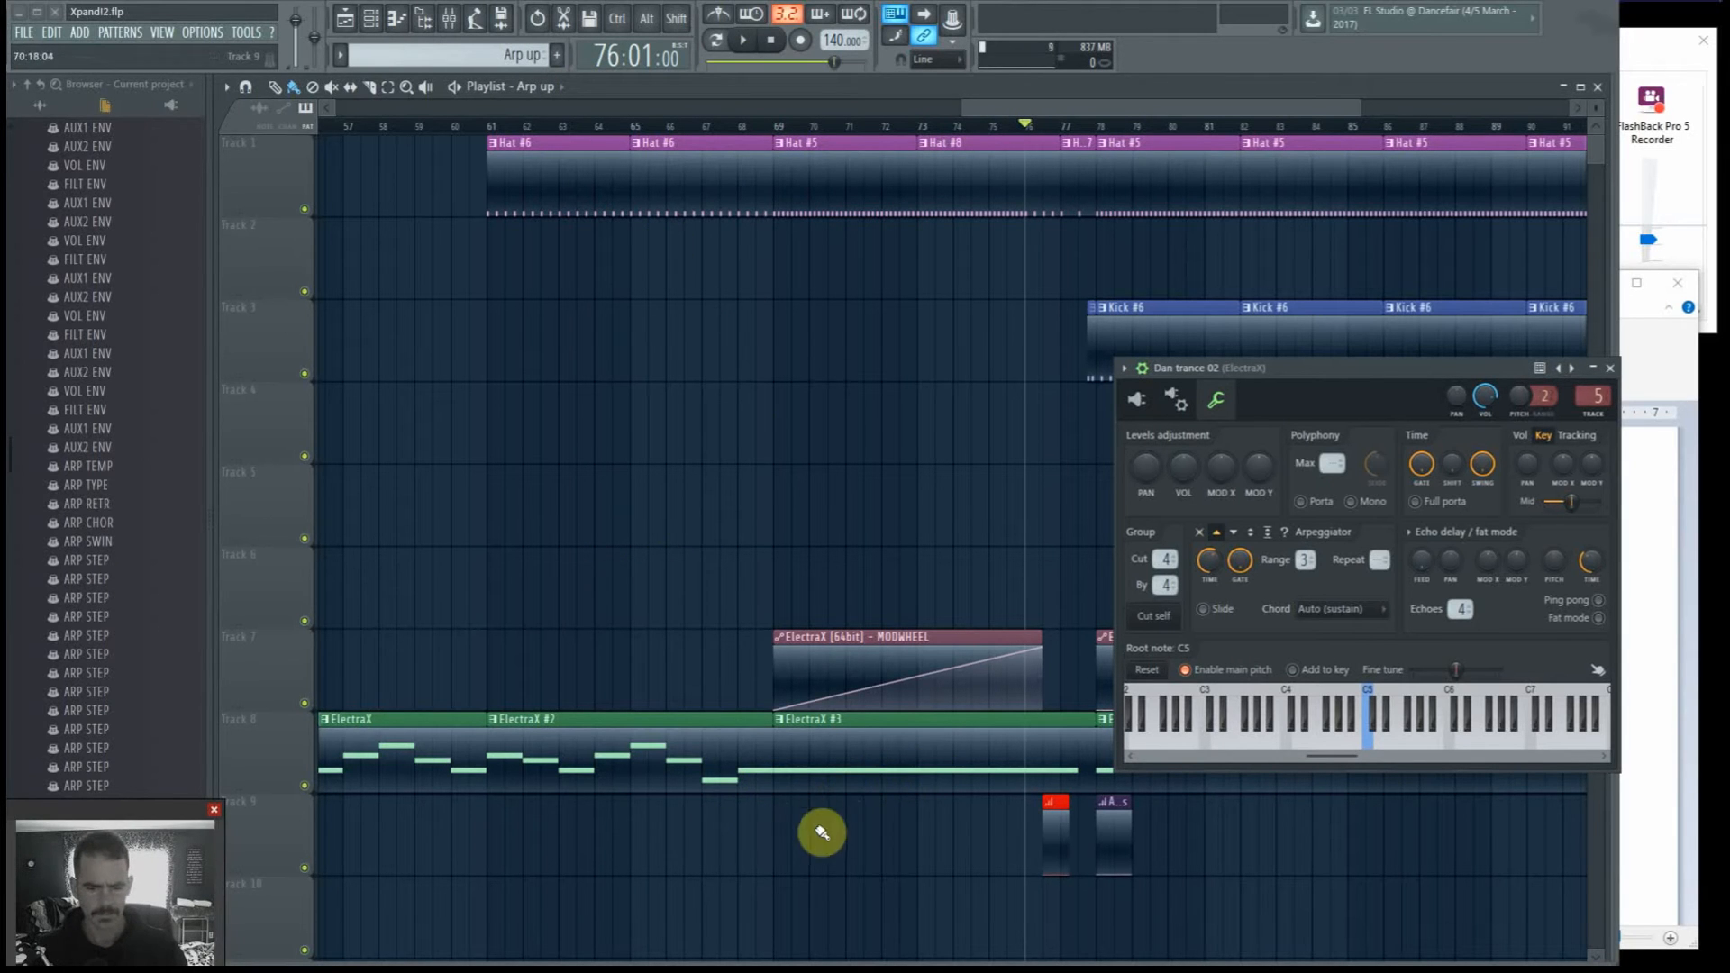
Step: Place an Arp up clip at bar 61 on Track 9, move the Arp off clip to bar 64, and shift the Dan trance 02 settings inward
left_click(748, 831)
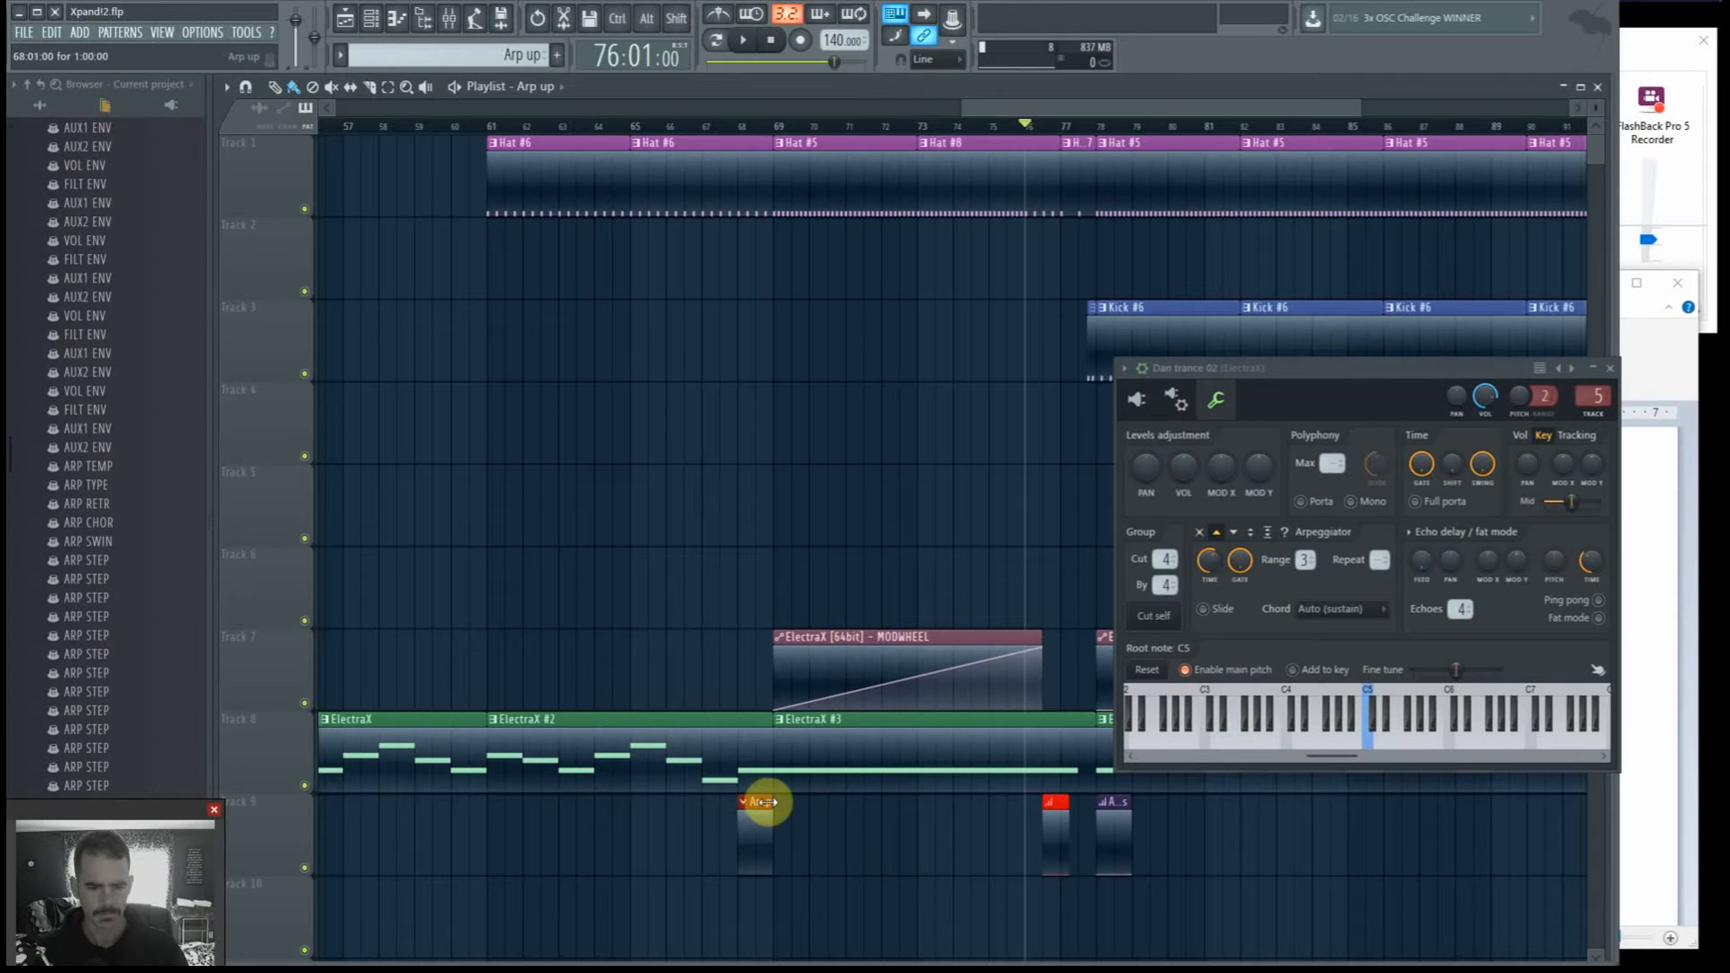
left_click_drag(760, 802, 508, 811)
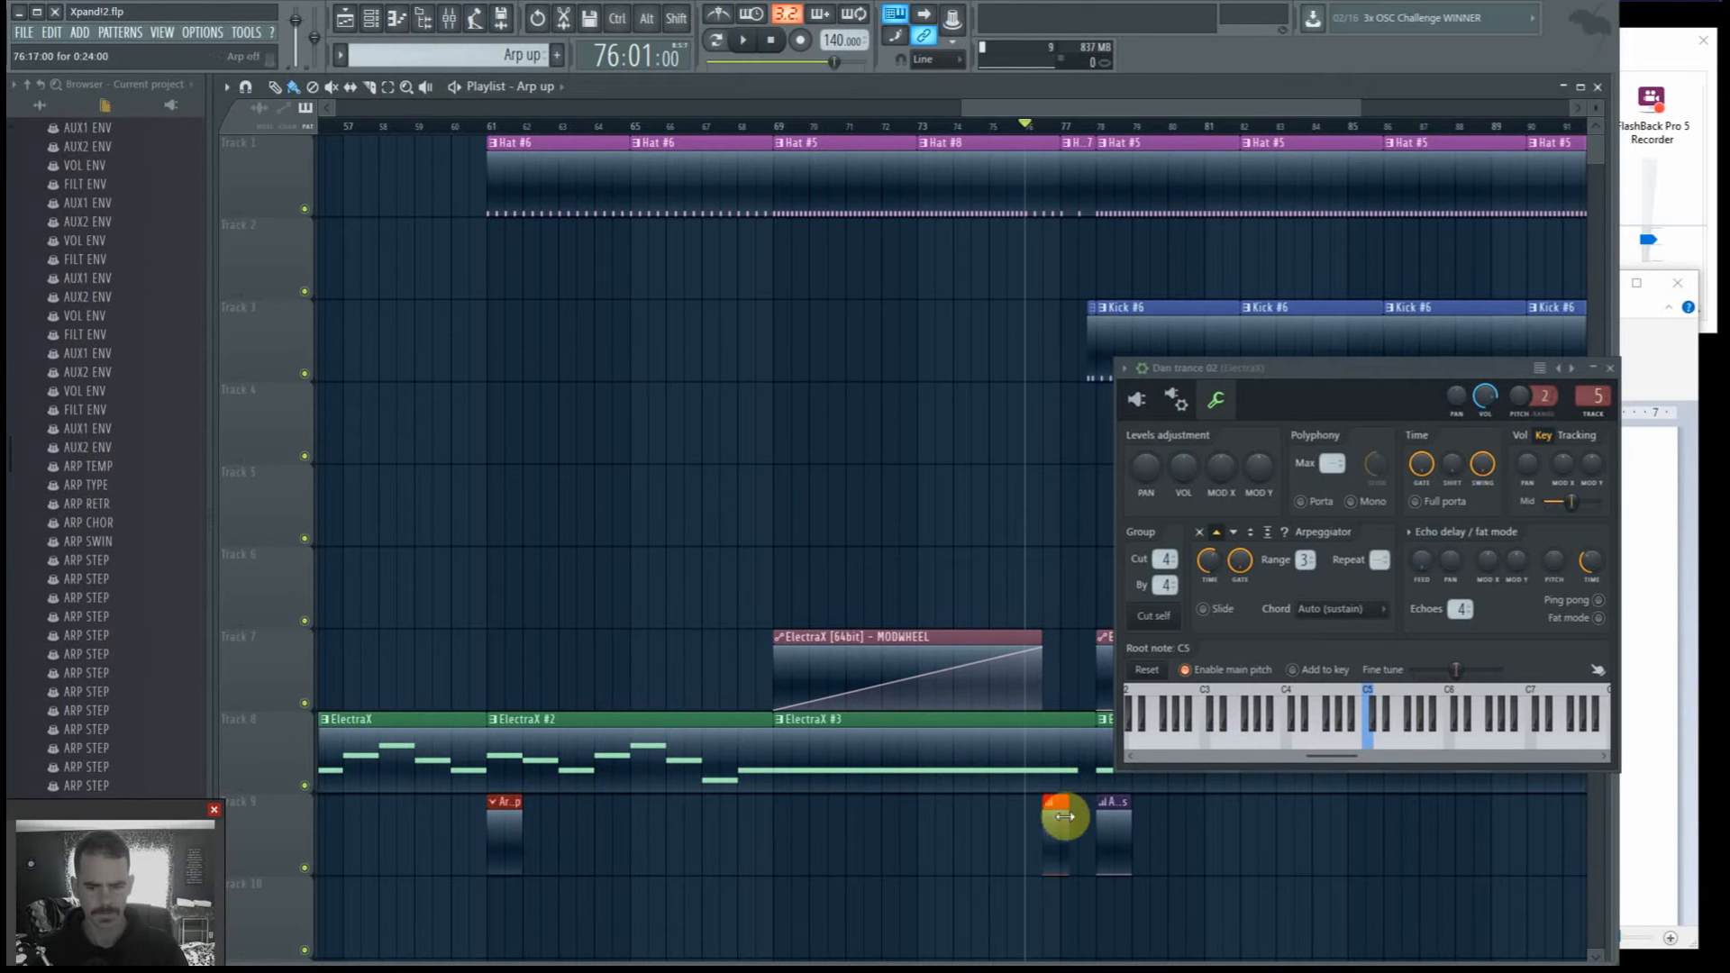
left_click_drag(1058, 801, 755, 794)
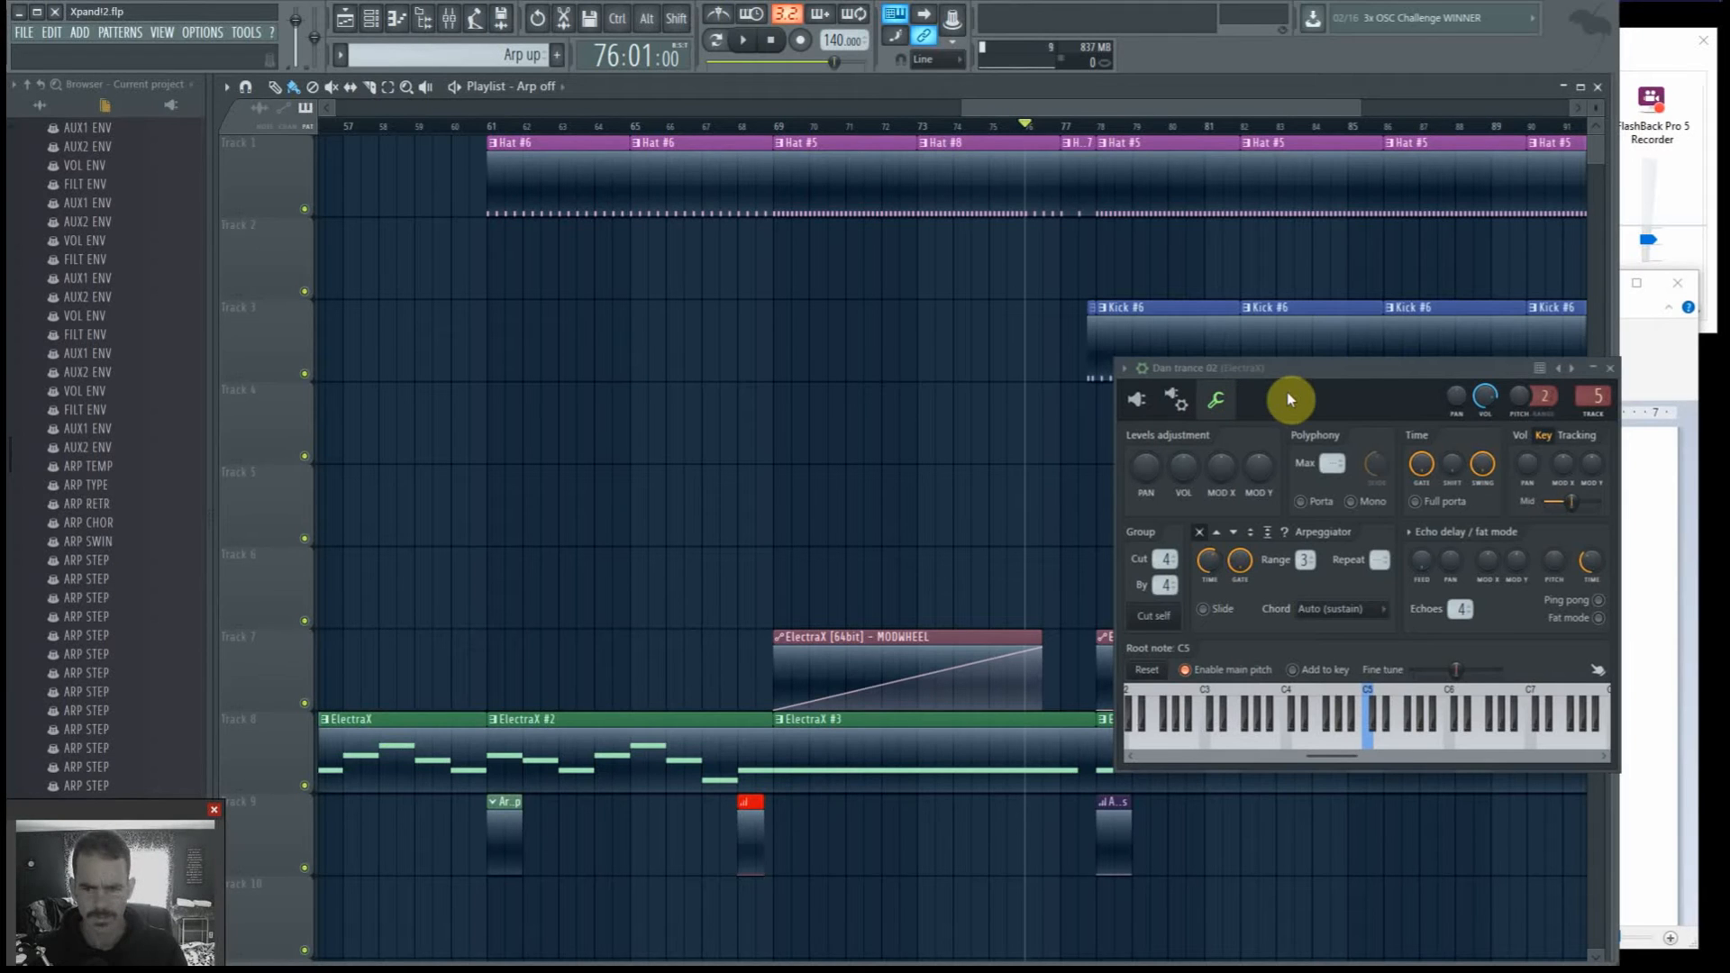
left_click_drag(1306, 374, 1089, 372)
left_click_drag(752, 804, 609, 802)
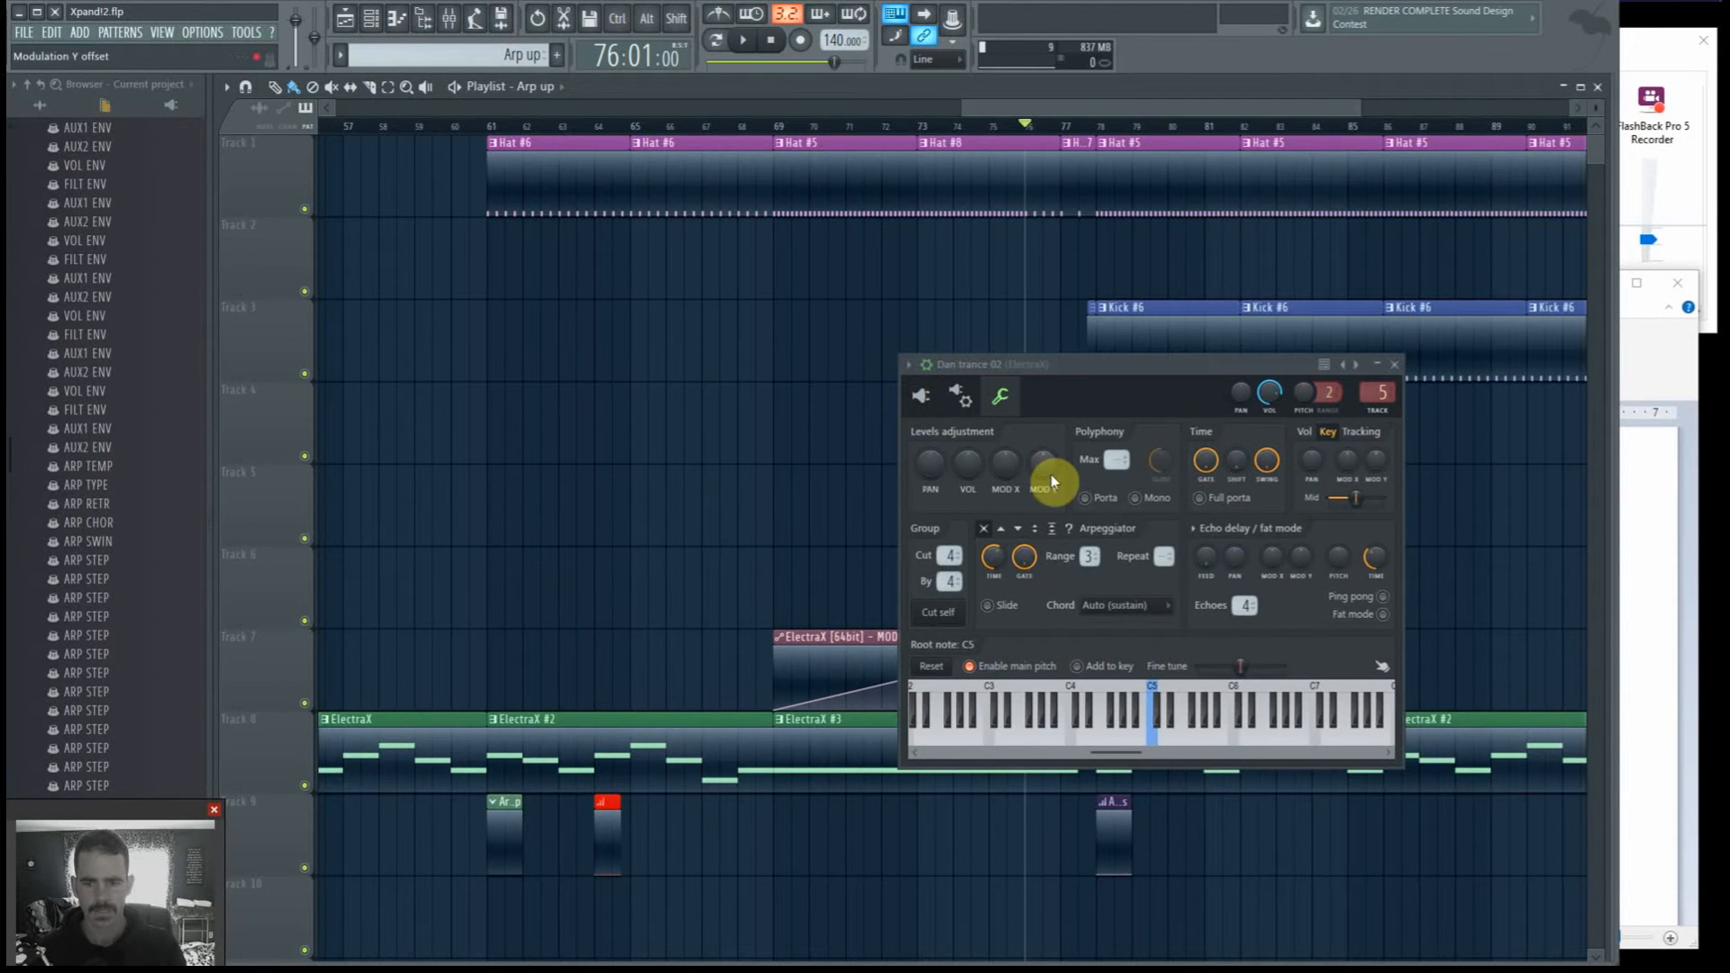
Step: Fill the Arp up pattern with Arpeggio direction events at a constant level of about 20% and close the event editor
left_click(1000, 528)
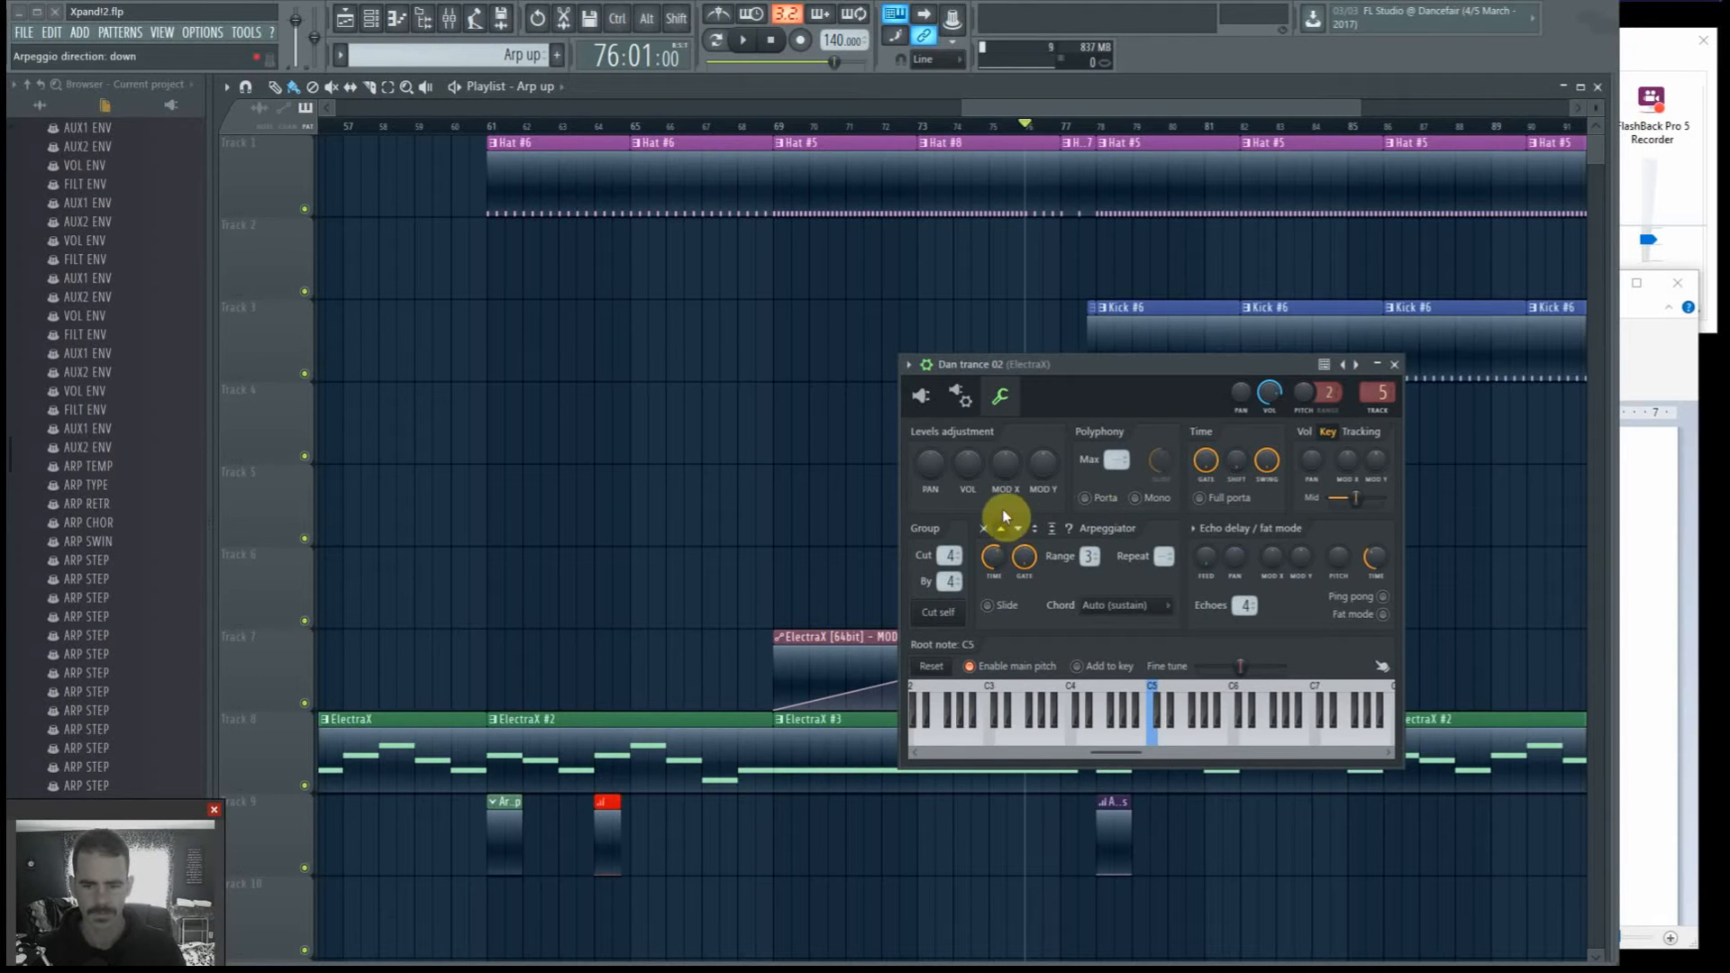
left_click(983, 528)
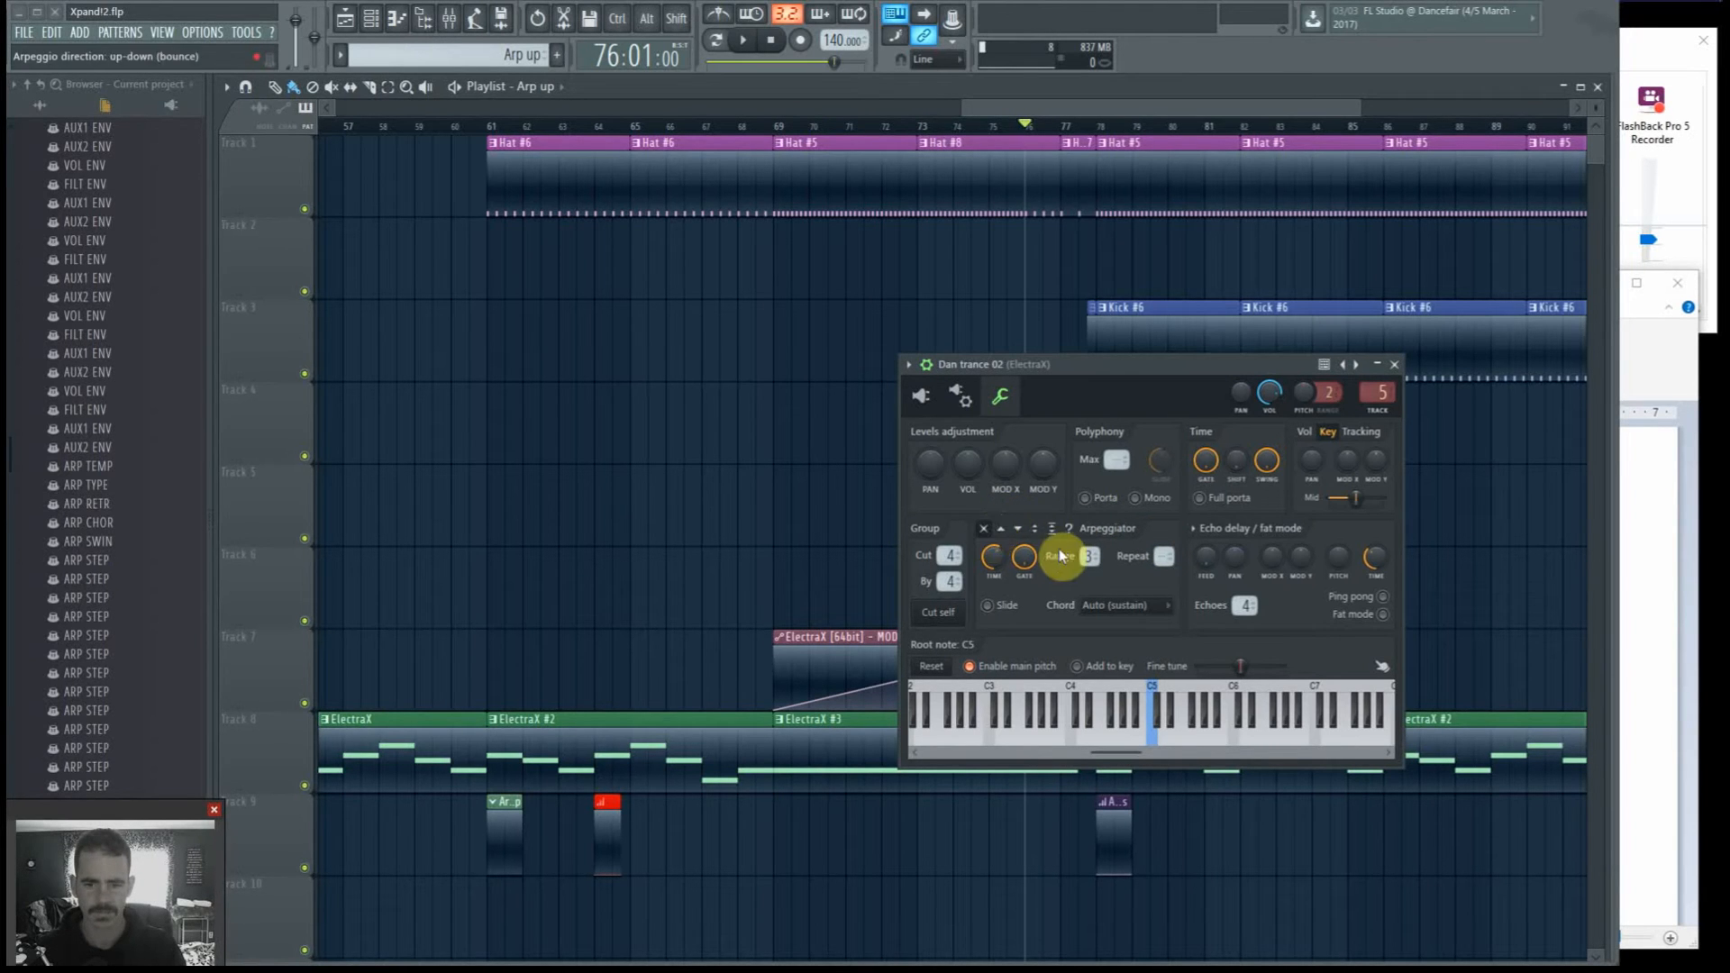
right_click(952, 27)
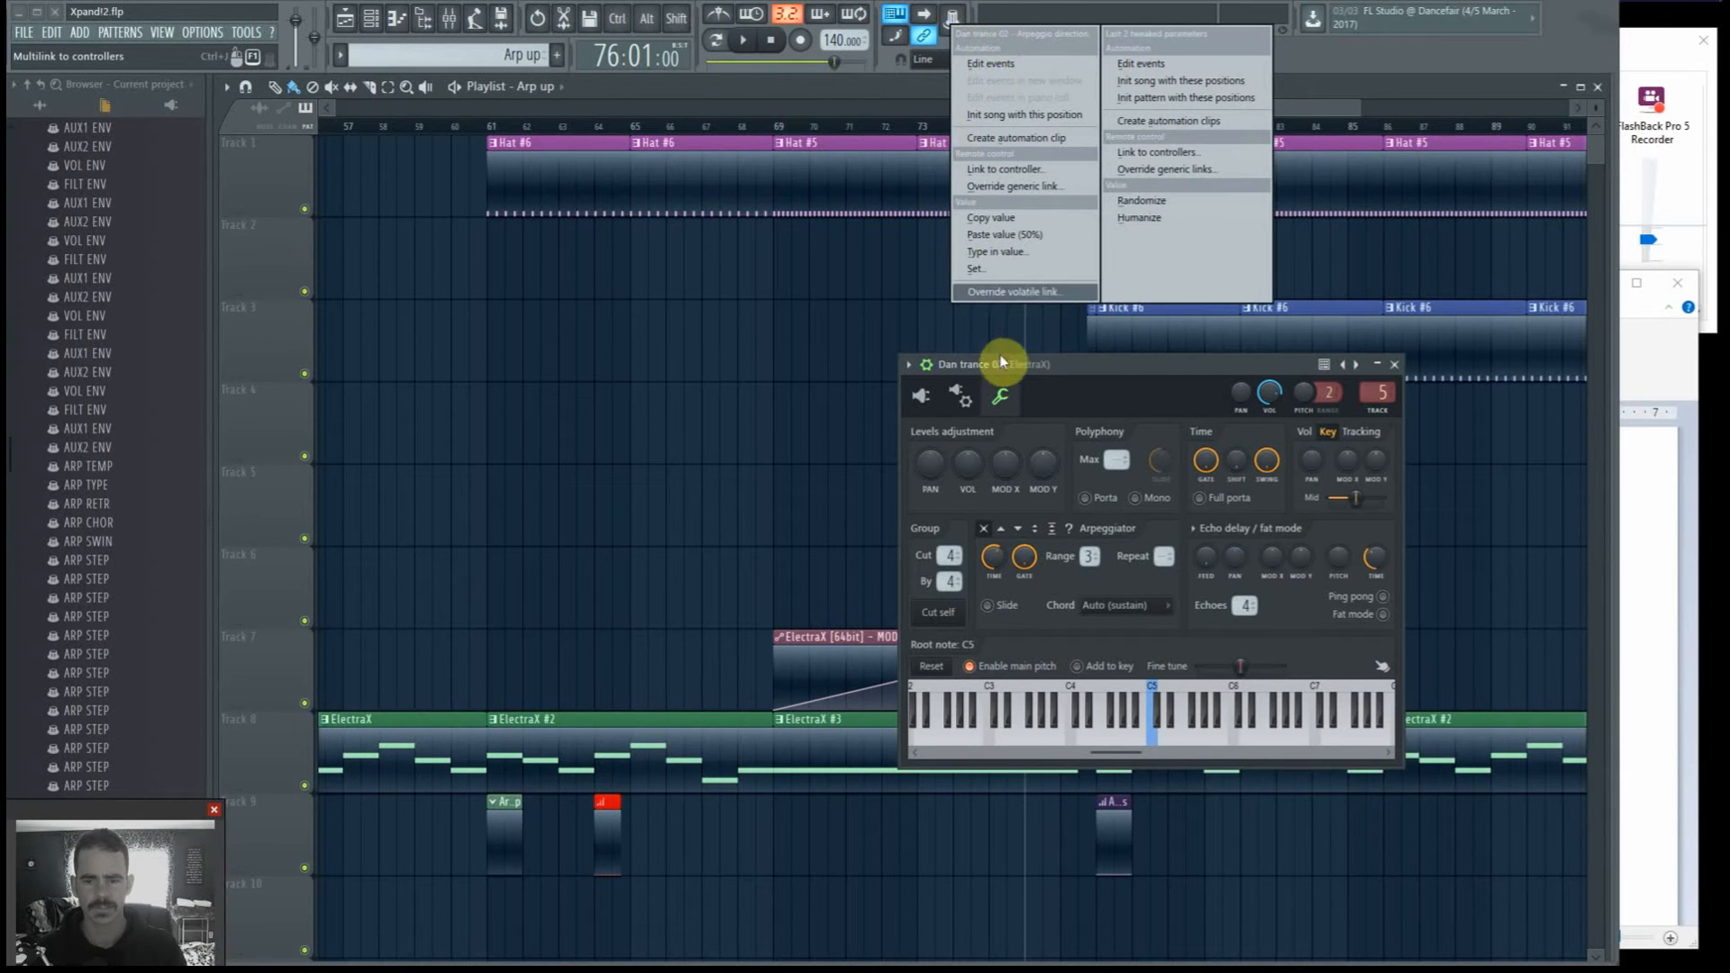
left_click(1020, 68)
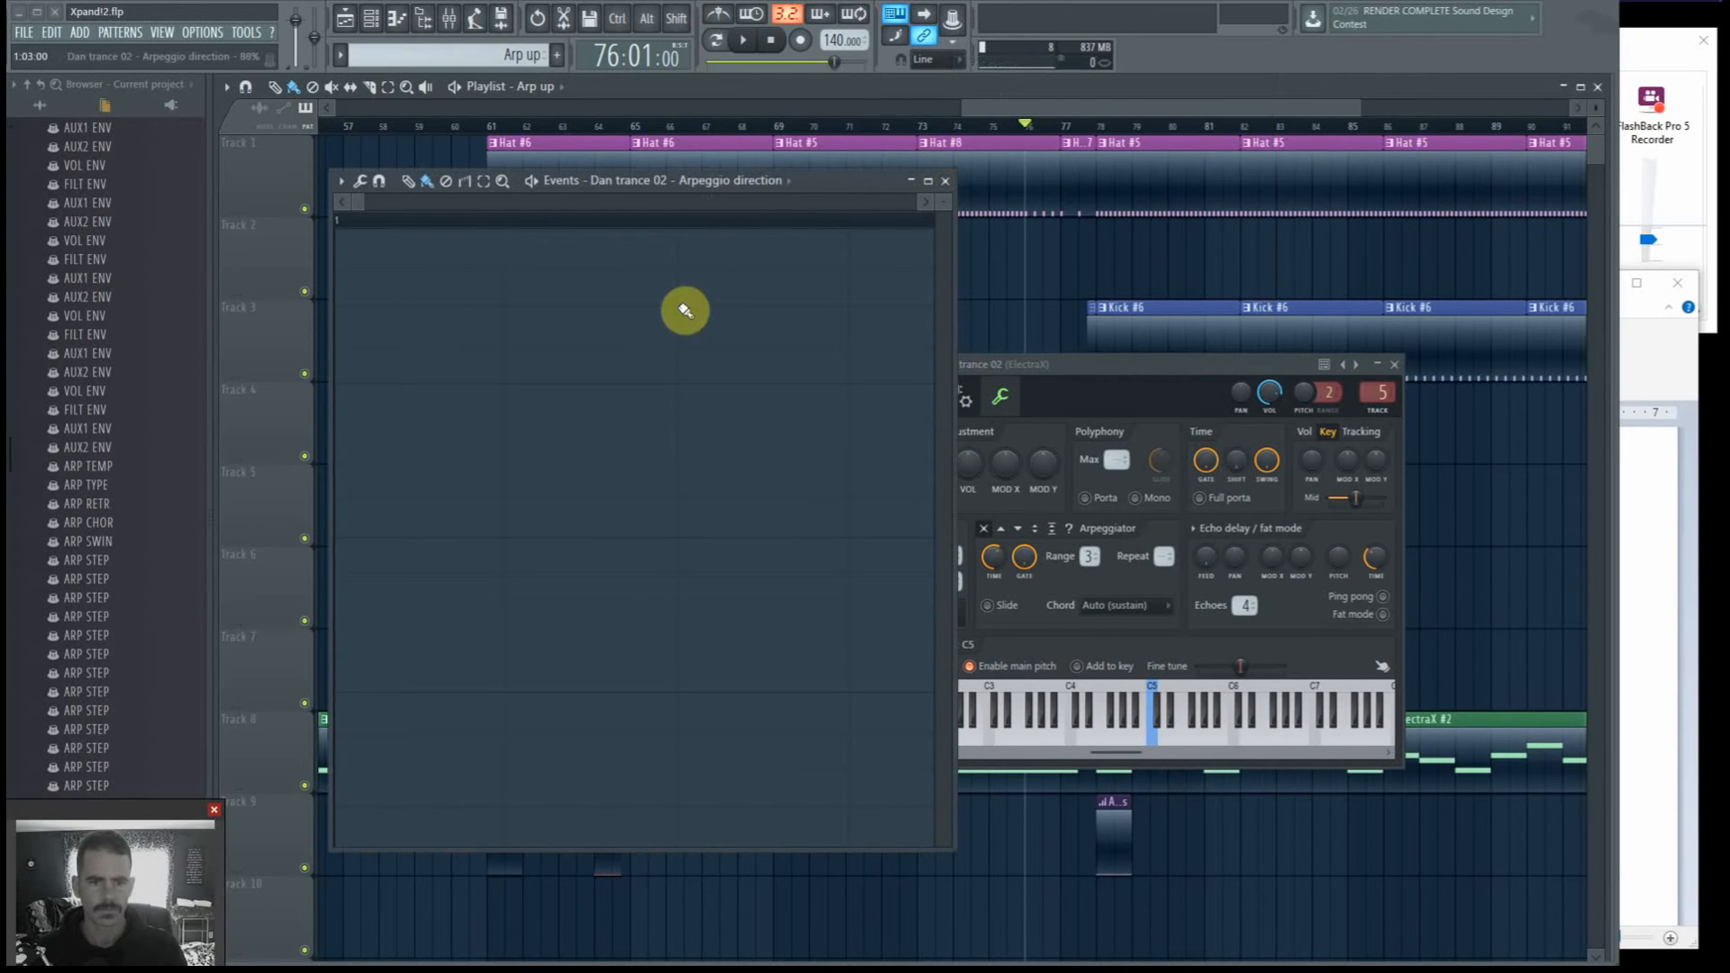
mouse_move(351, 818)
left_mouse_down()
mouse_move(336, 763)
mouse_move(674, 776)
left_mouse_up()
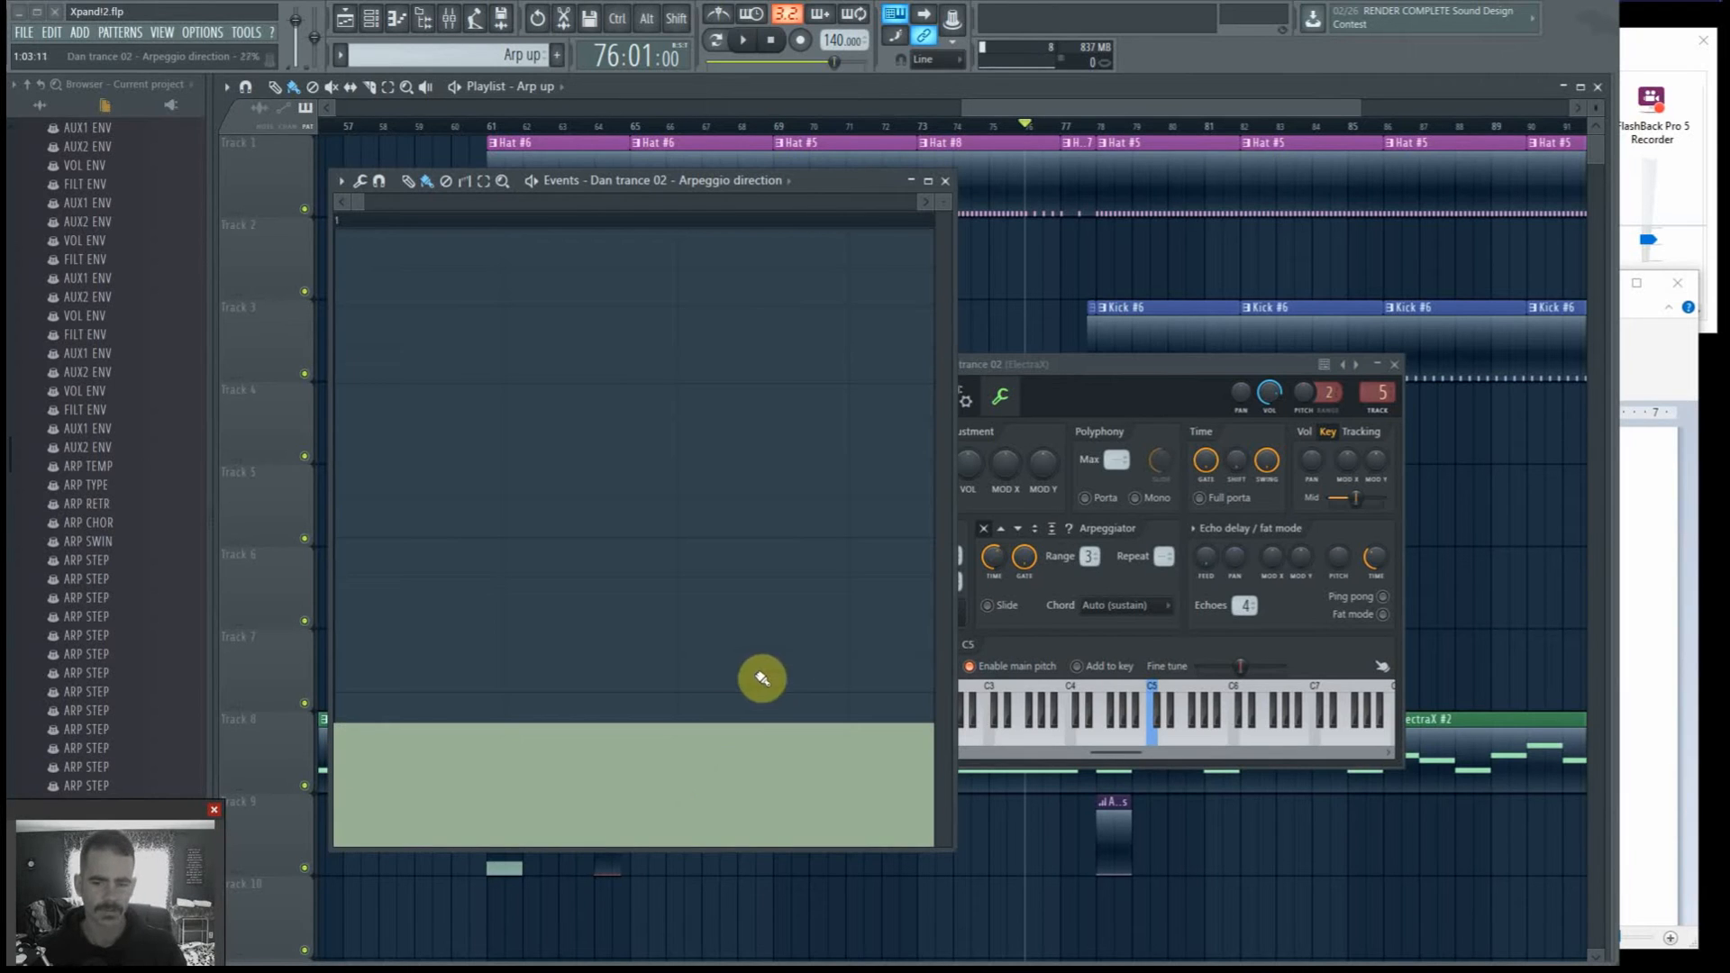
left_click(946, 181)
Step: Play the arrangement from bar 59 to check the arpeggiator direction at the Arp up and Arp off clips
left_click(458, 131)
left_click(424, 130)
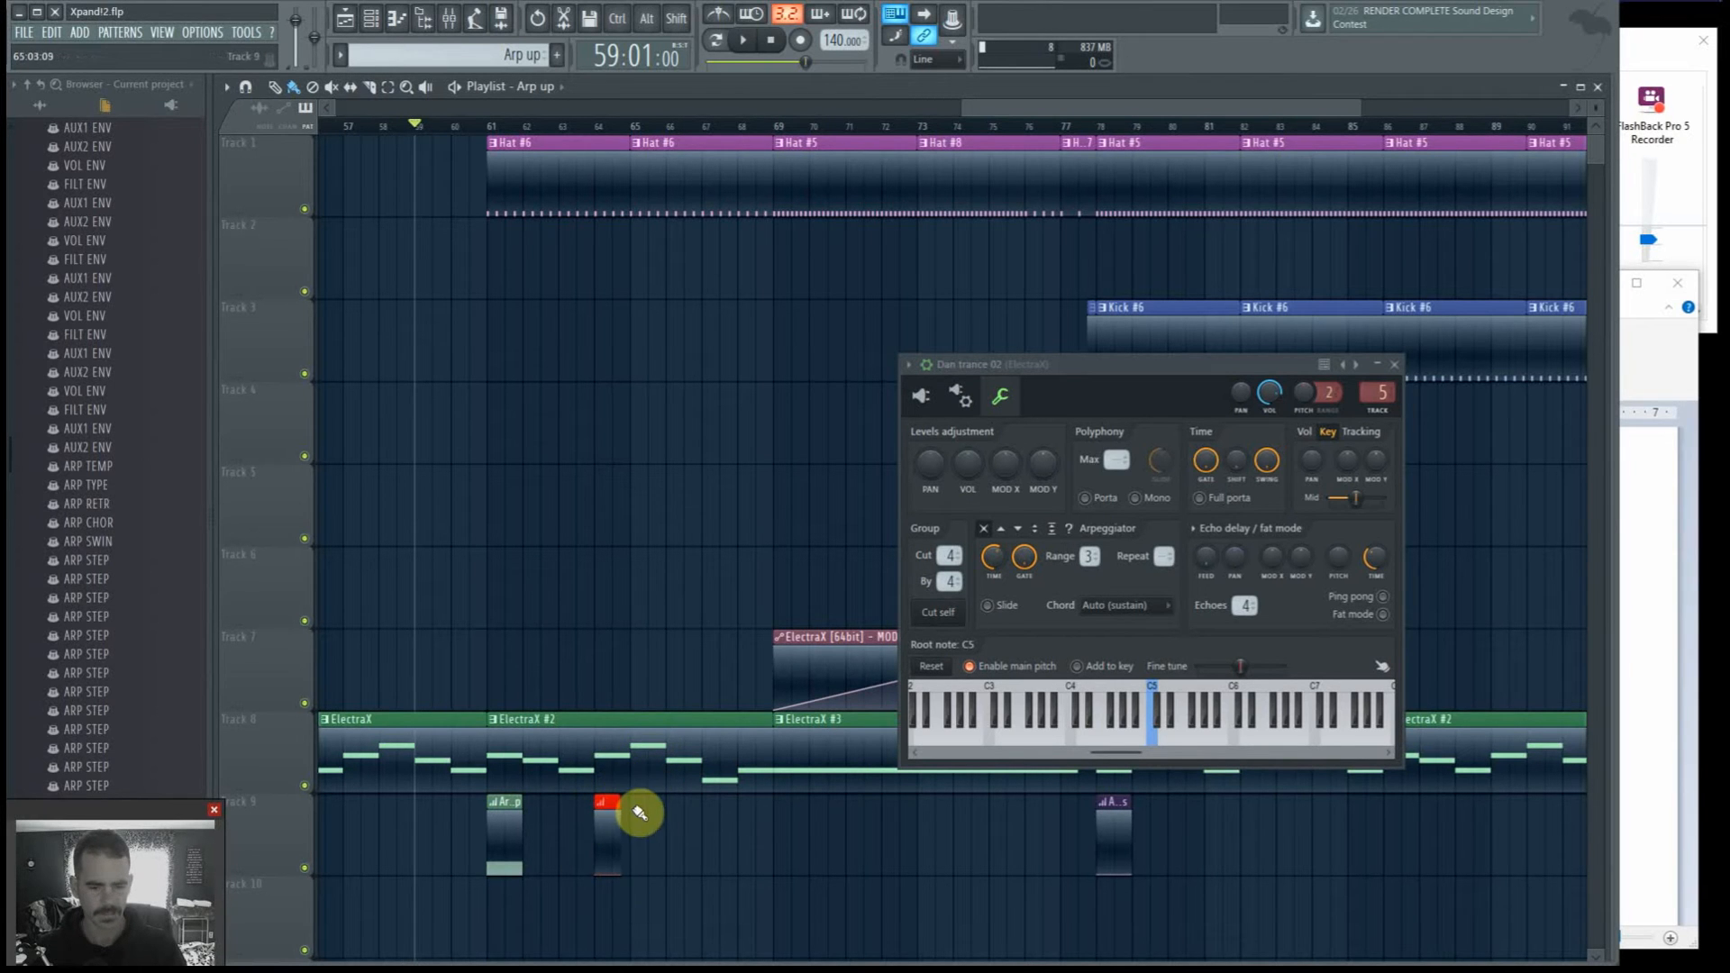
key("space")
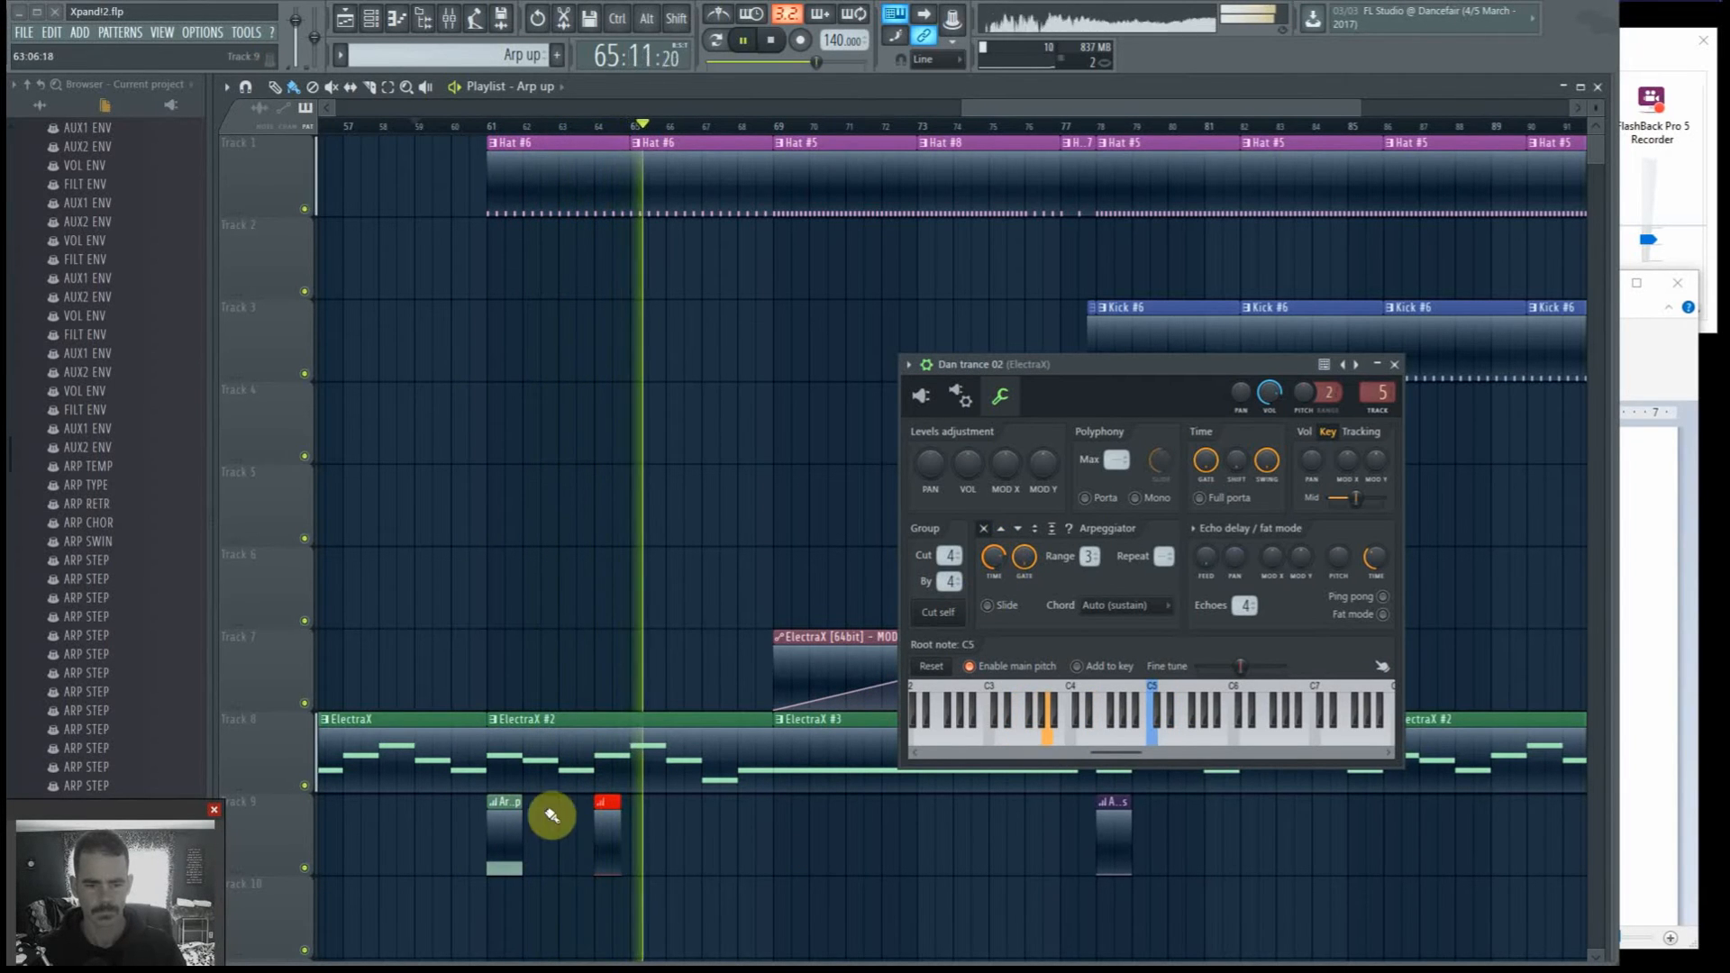
Step: Add a second Arp up clip at bar 67 on Track 9, stop playback and extend the clip to one and a half bars
left_click(711, 830)
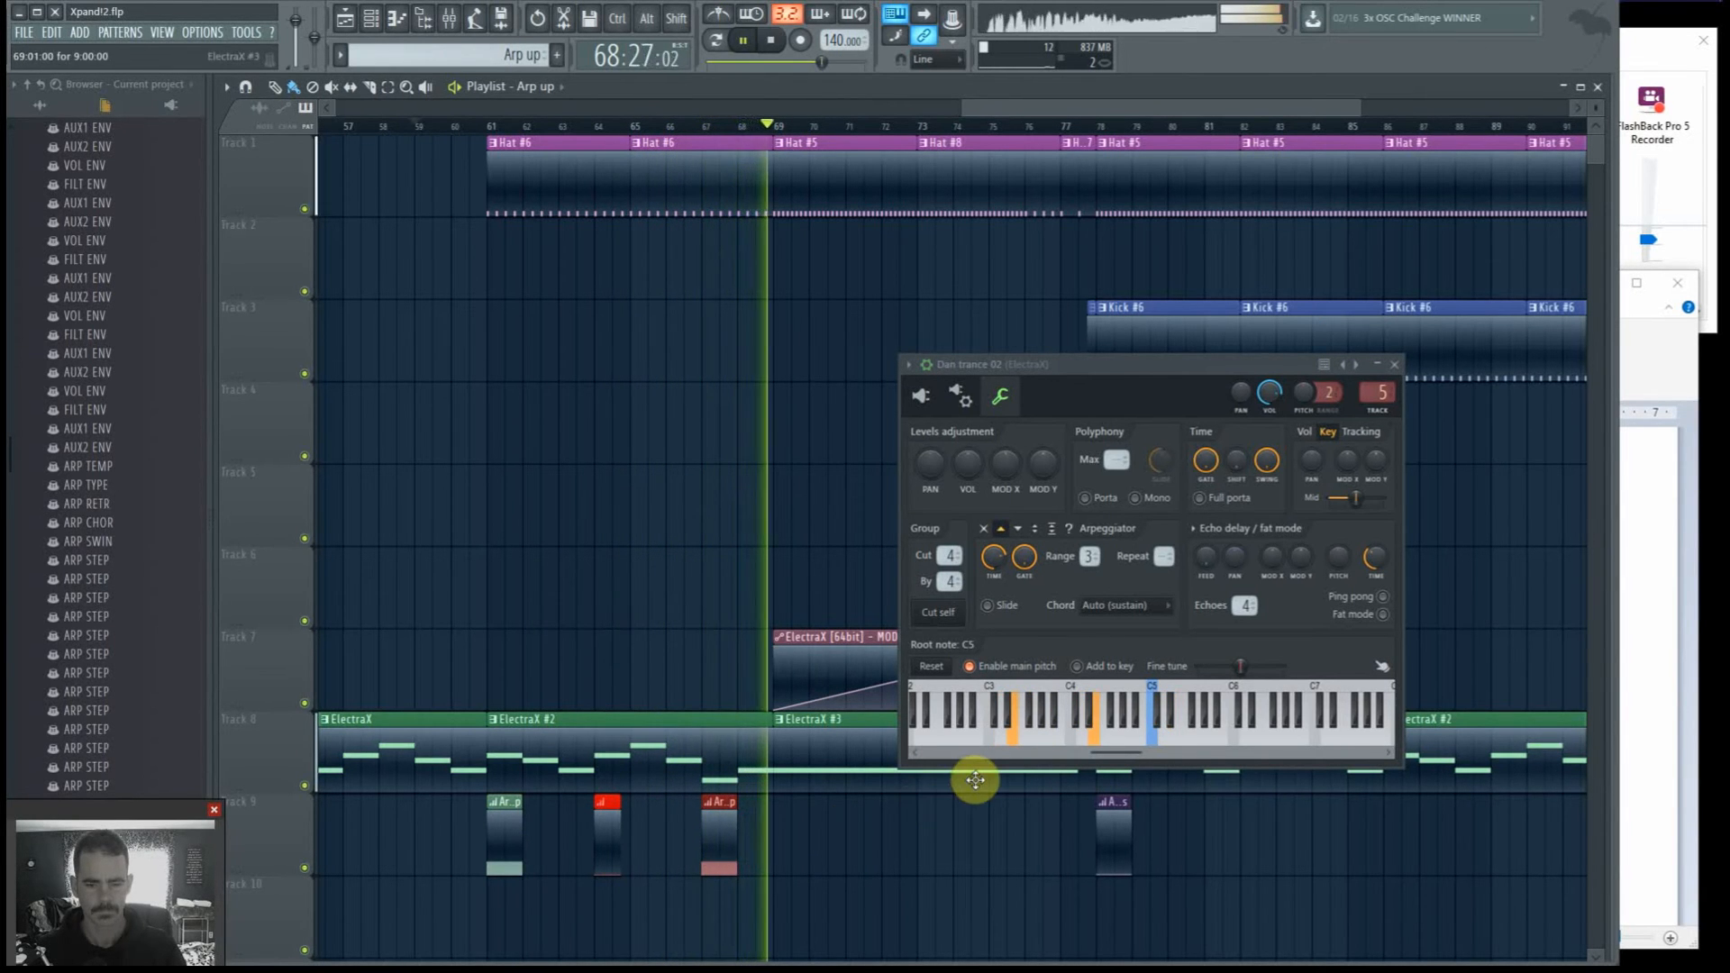
left_click_drag(1164, 365, 1220, 297)
key("space")
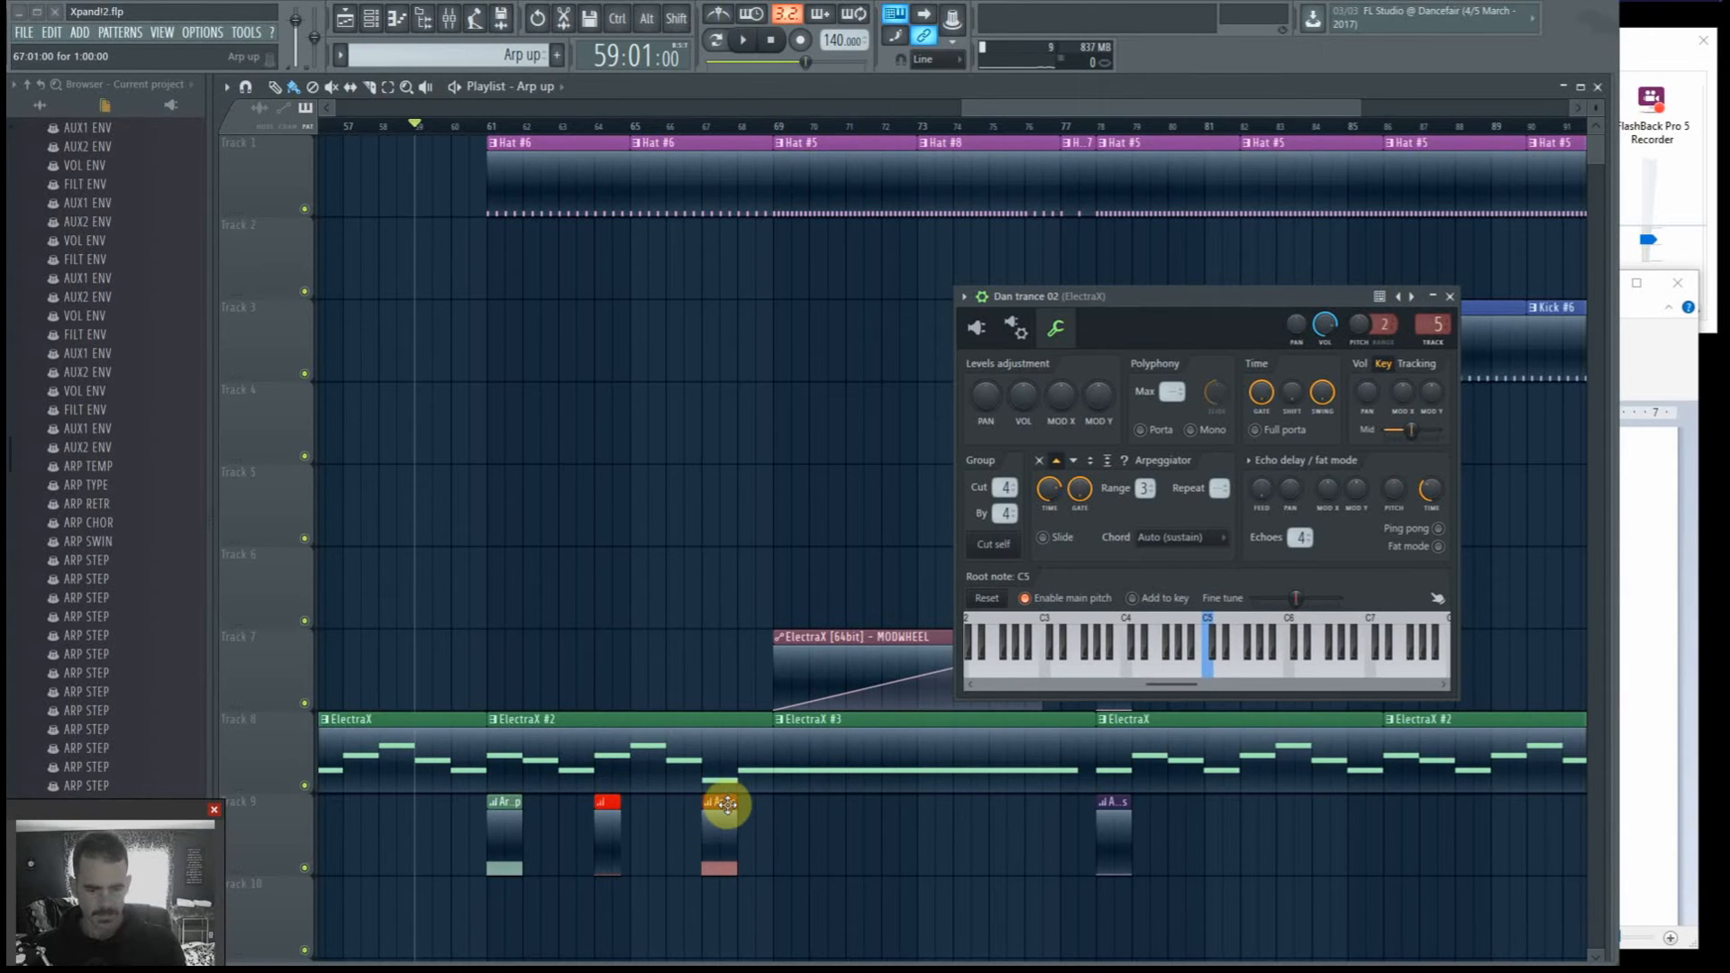
left_click_drag(736, 804, 901, 821)
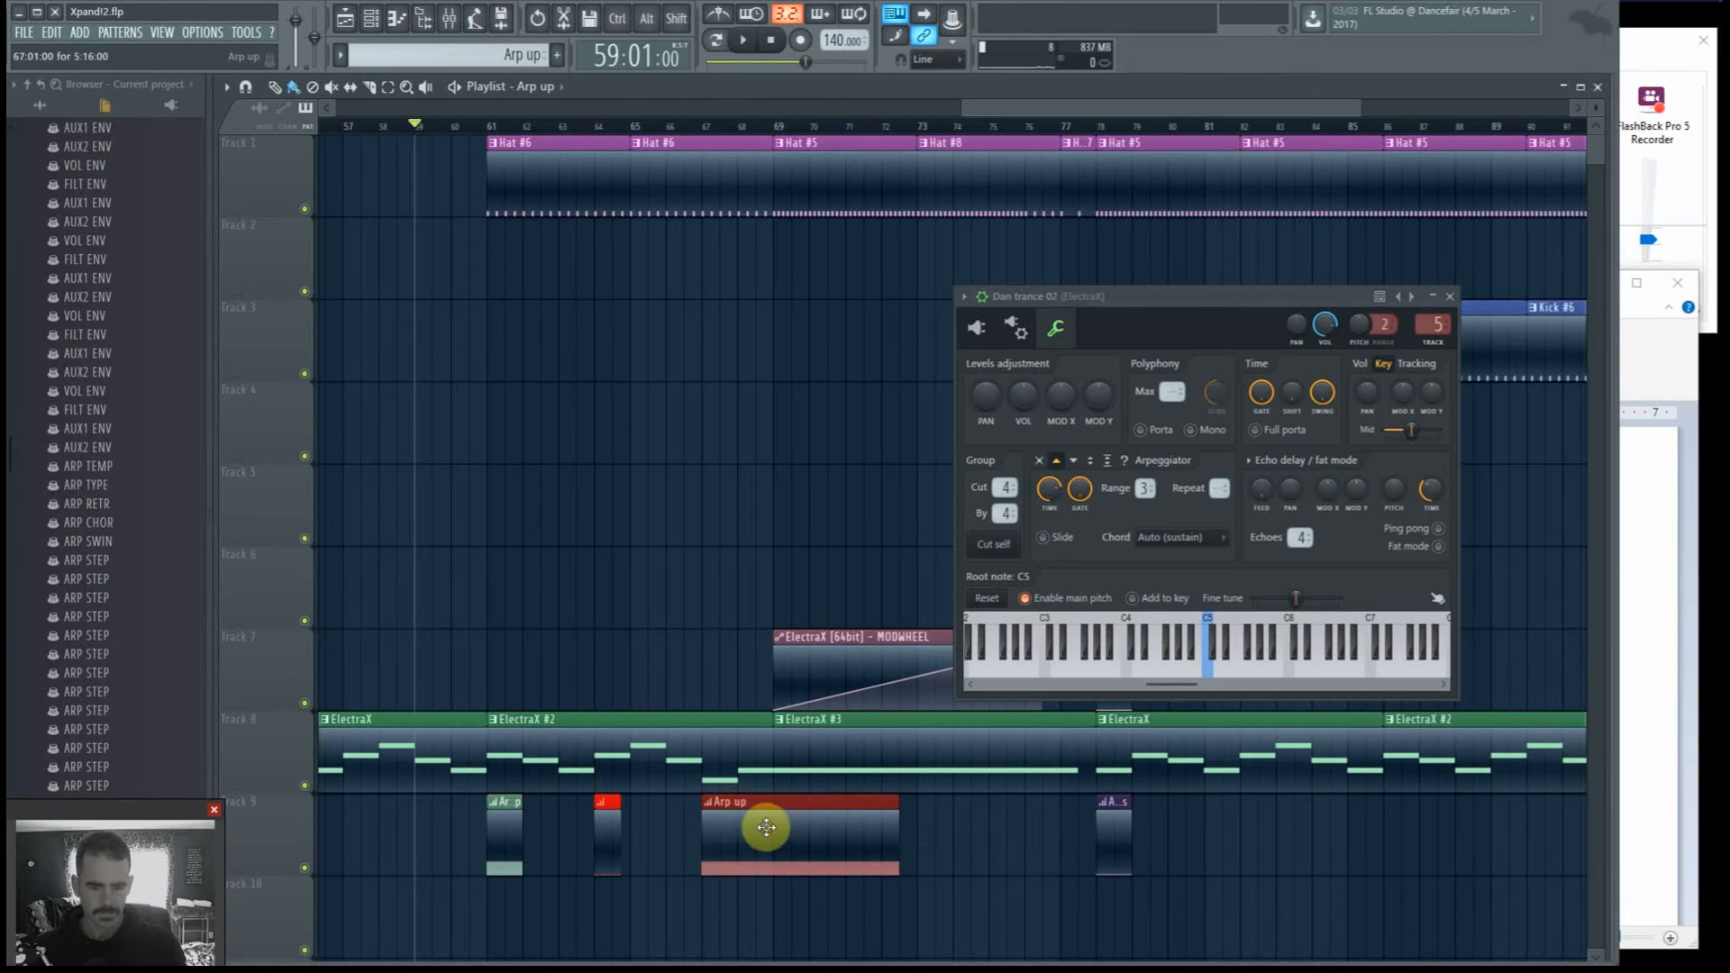
left_click_drag(889, 802, 757, 809)
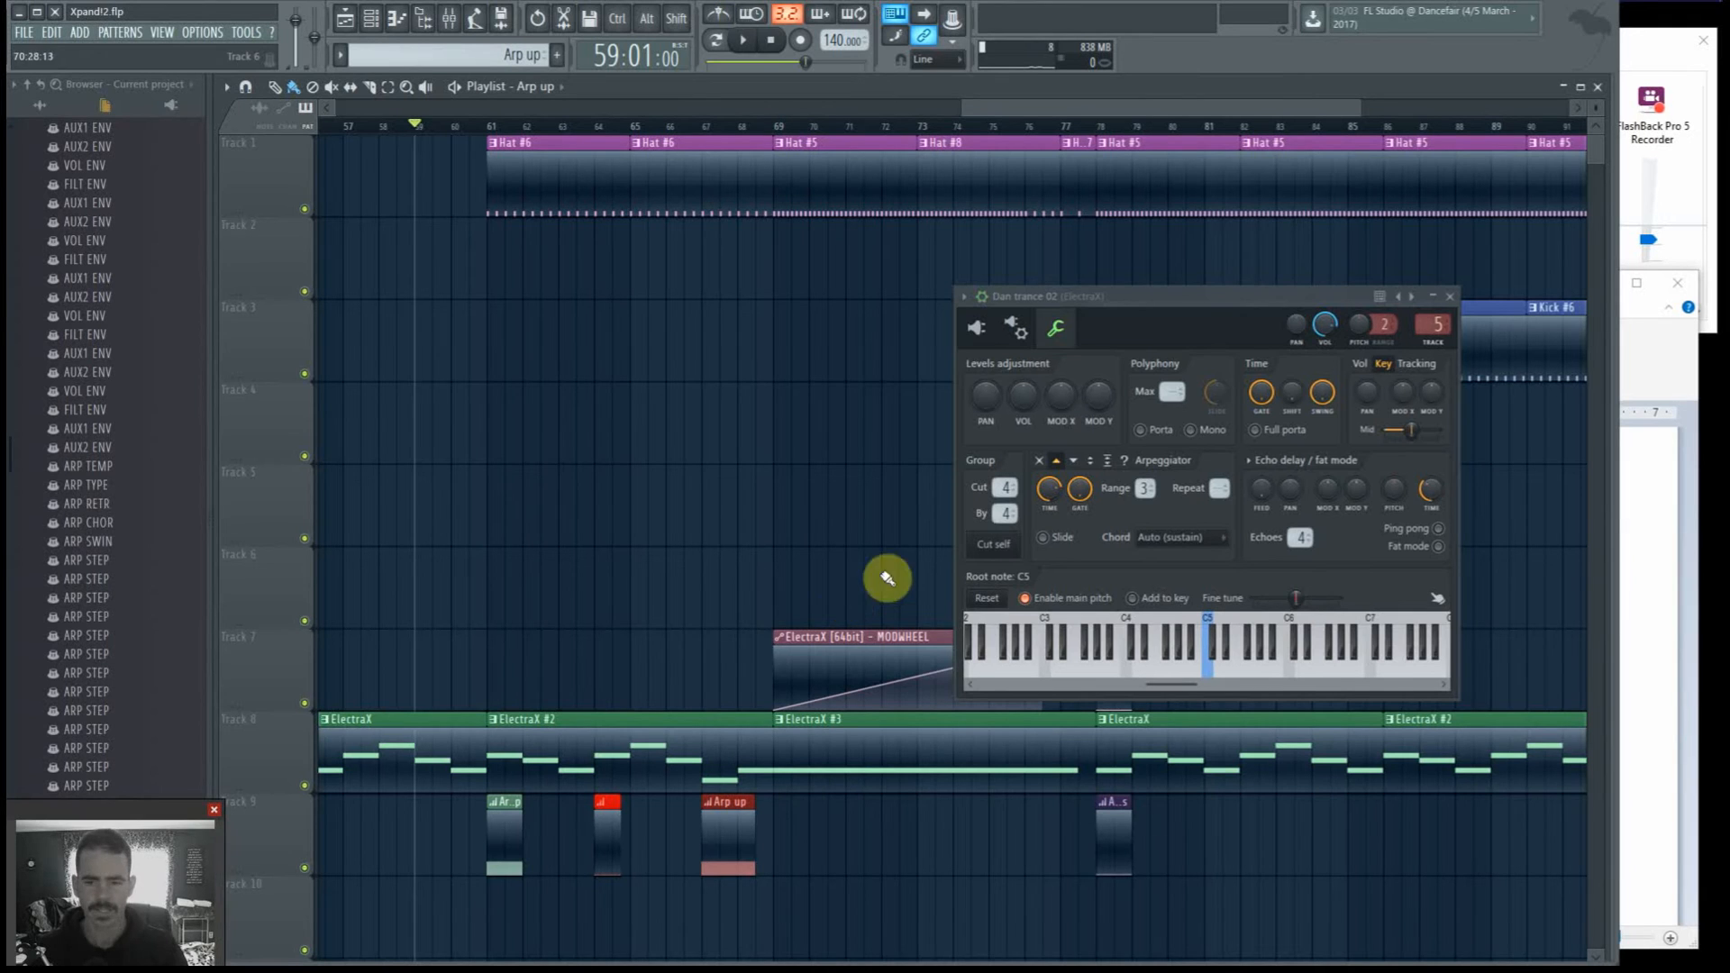
Step: Look over the arpeggiator's chord options in the Dan trance 02 settings and the WordPad note on arp event lines
left_click_drag(1201, 298, 1085, 267)
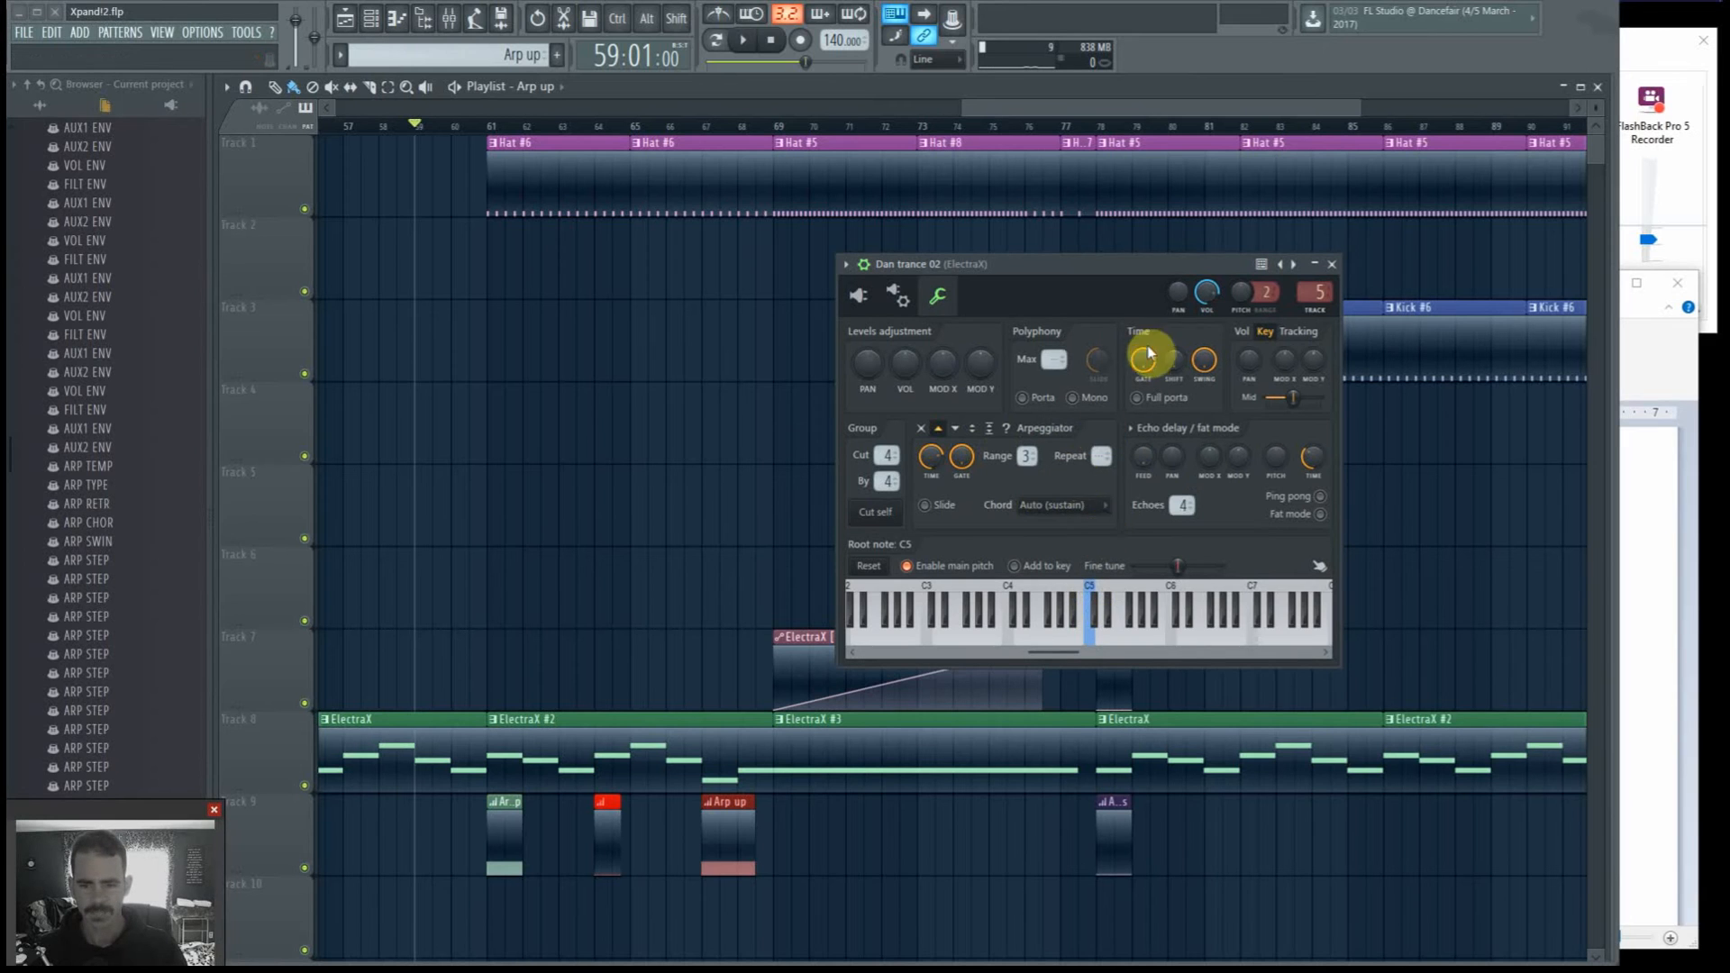
left_click(1094, 507)
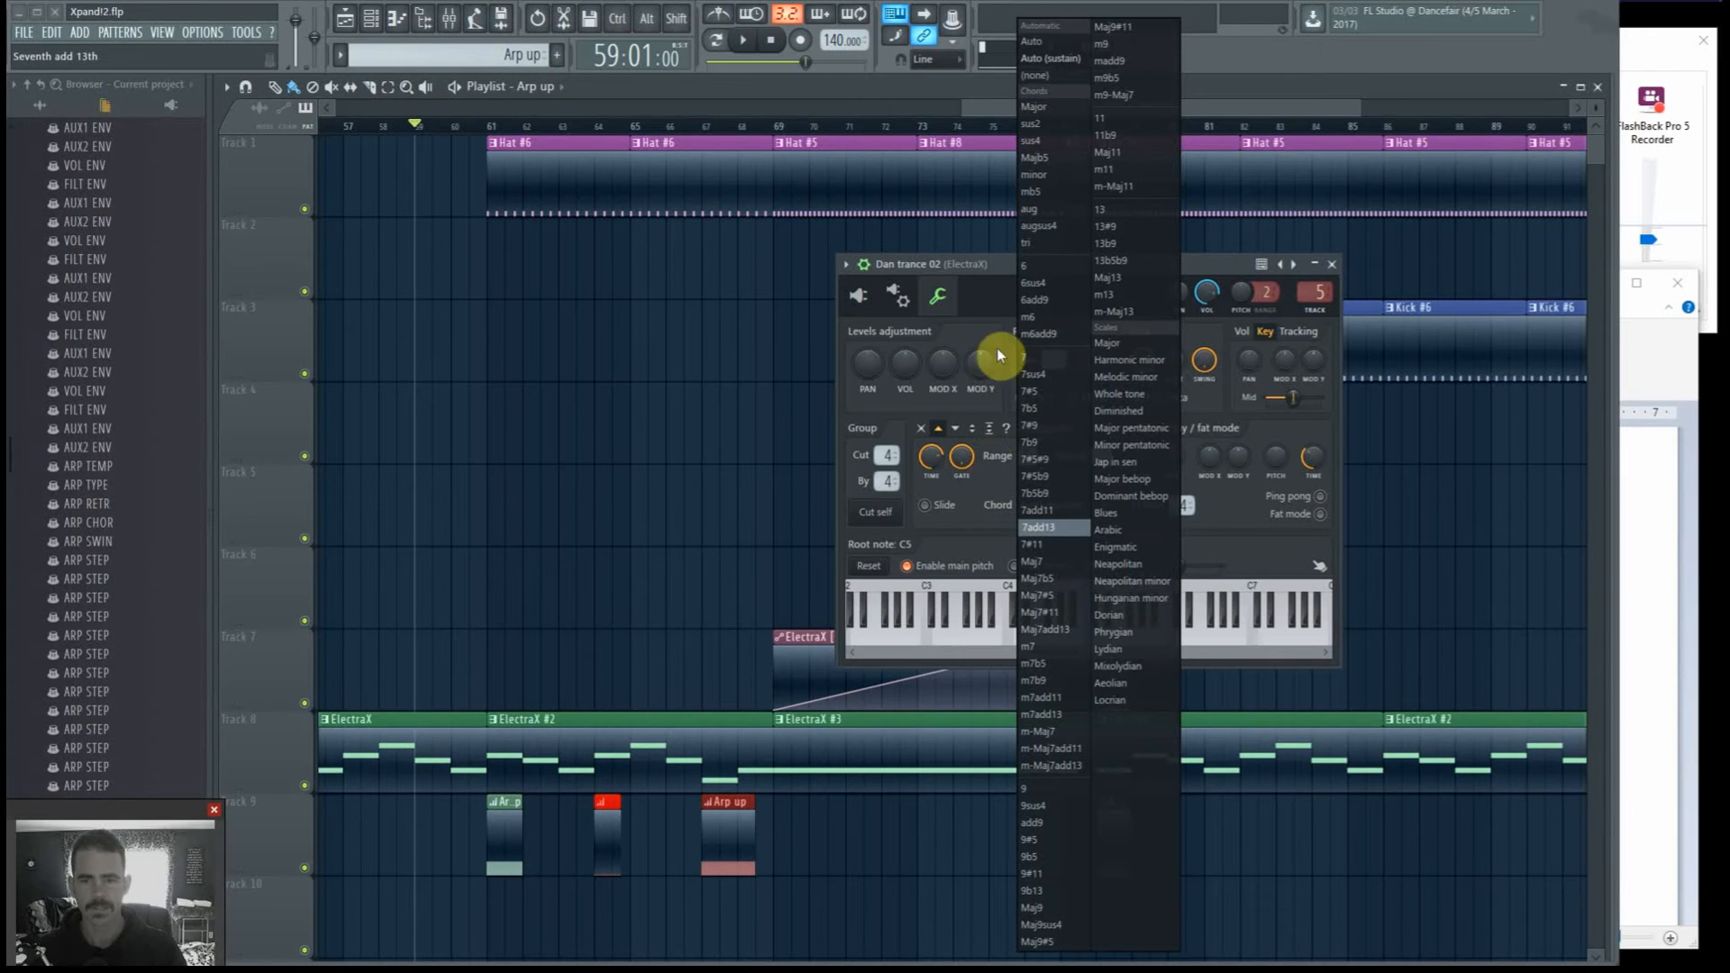
left_click(1005, 273)
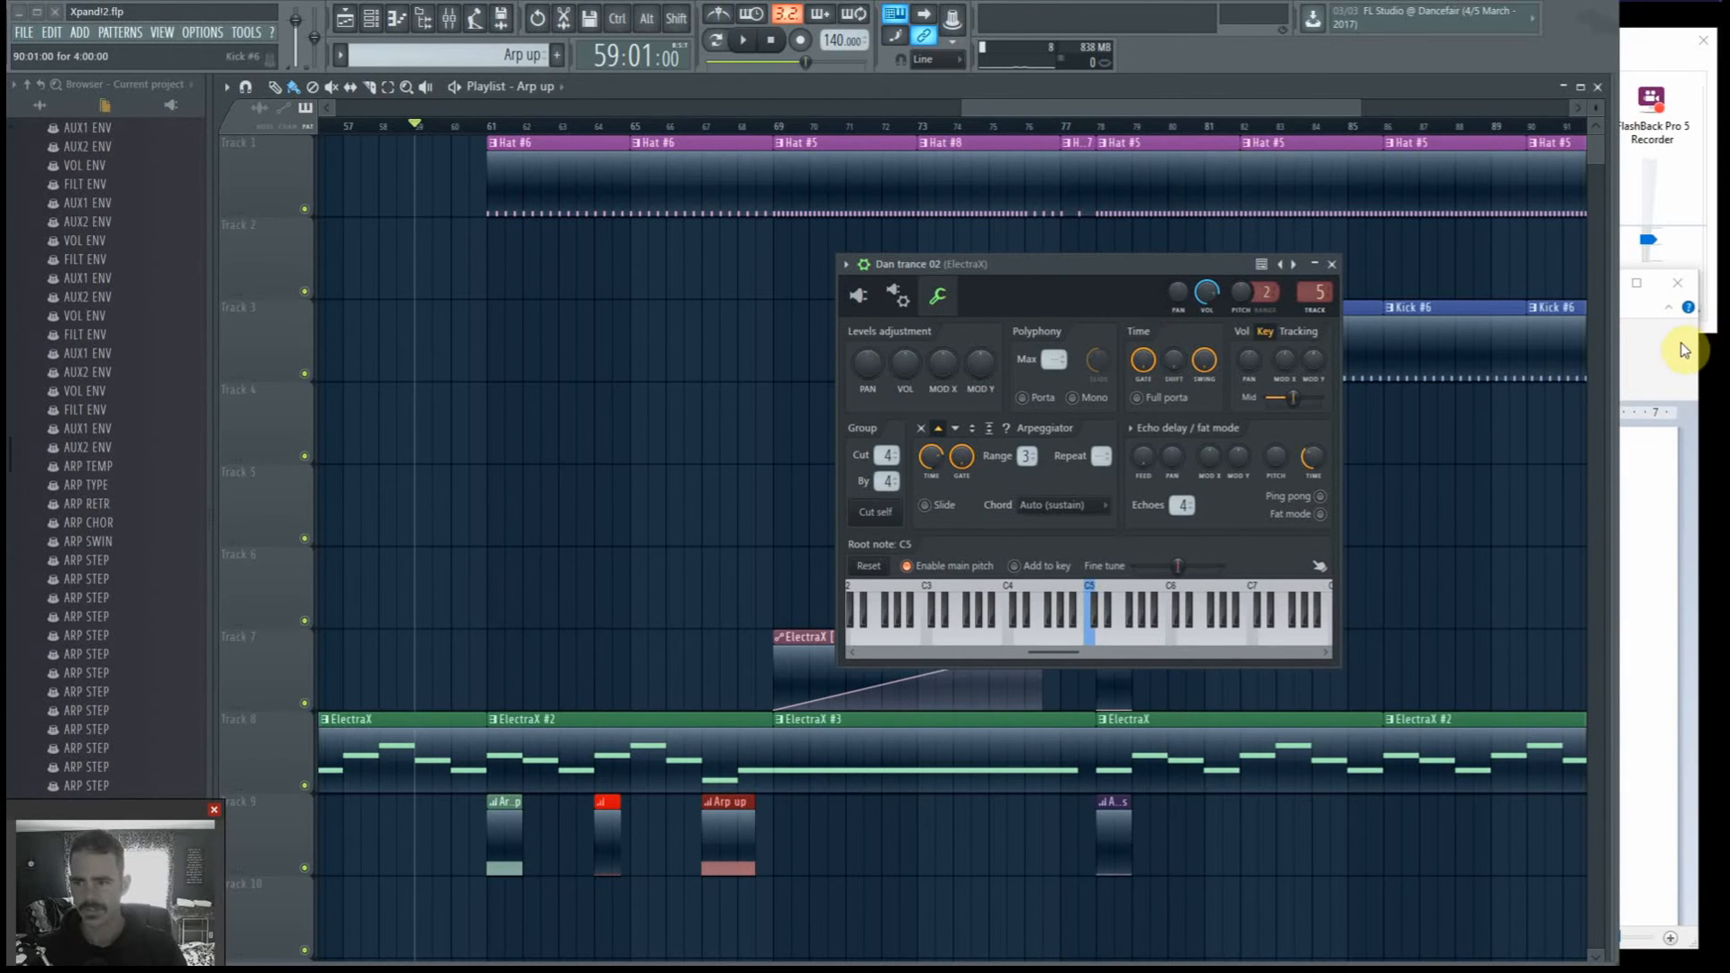
left_click(1663, 365)
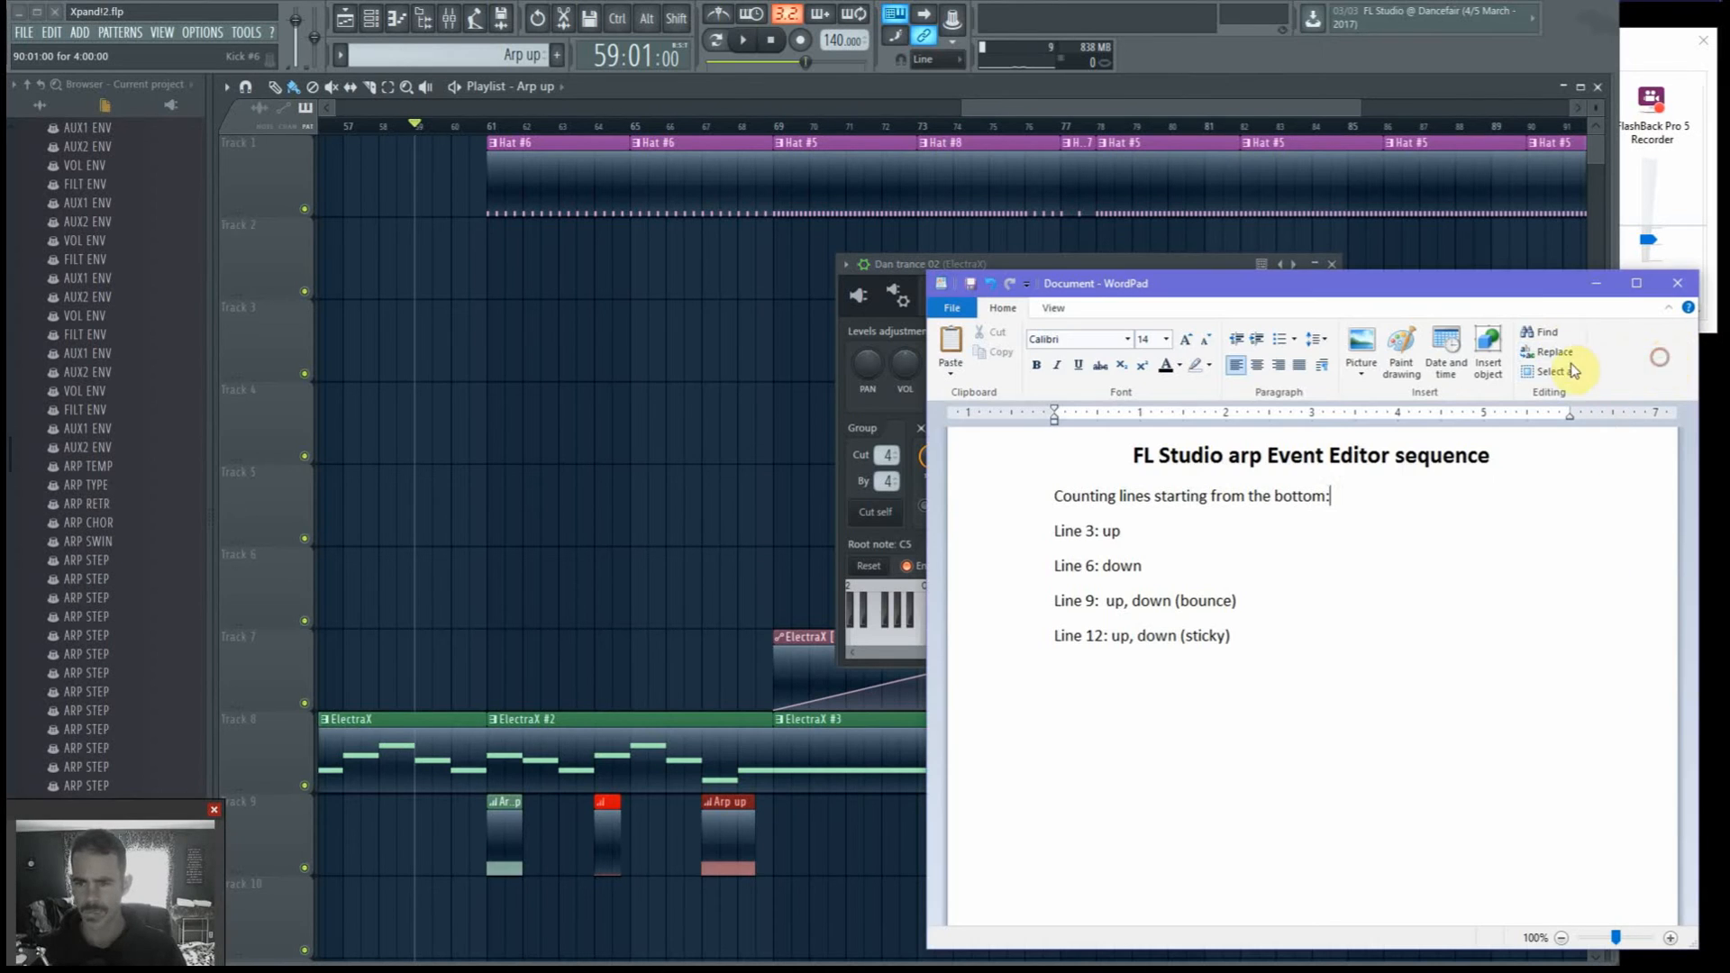
left_click(1546, 52)
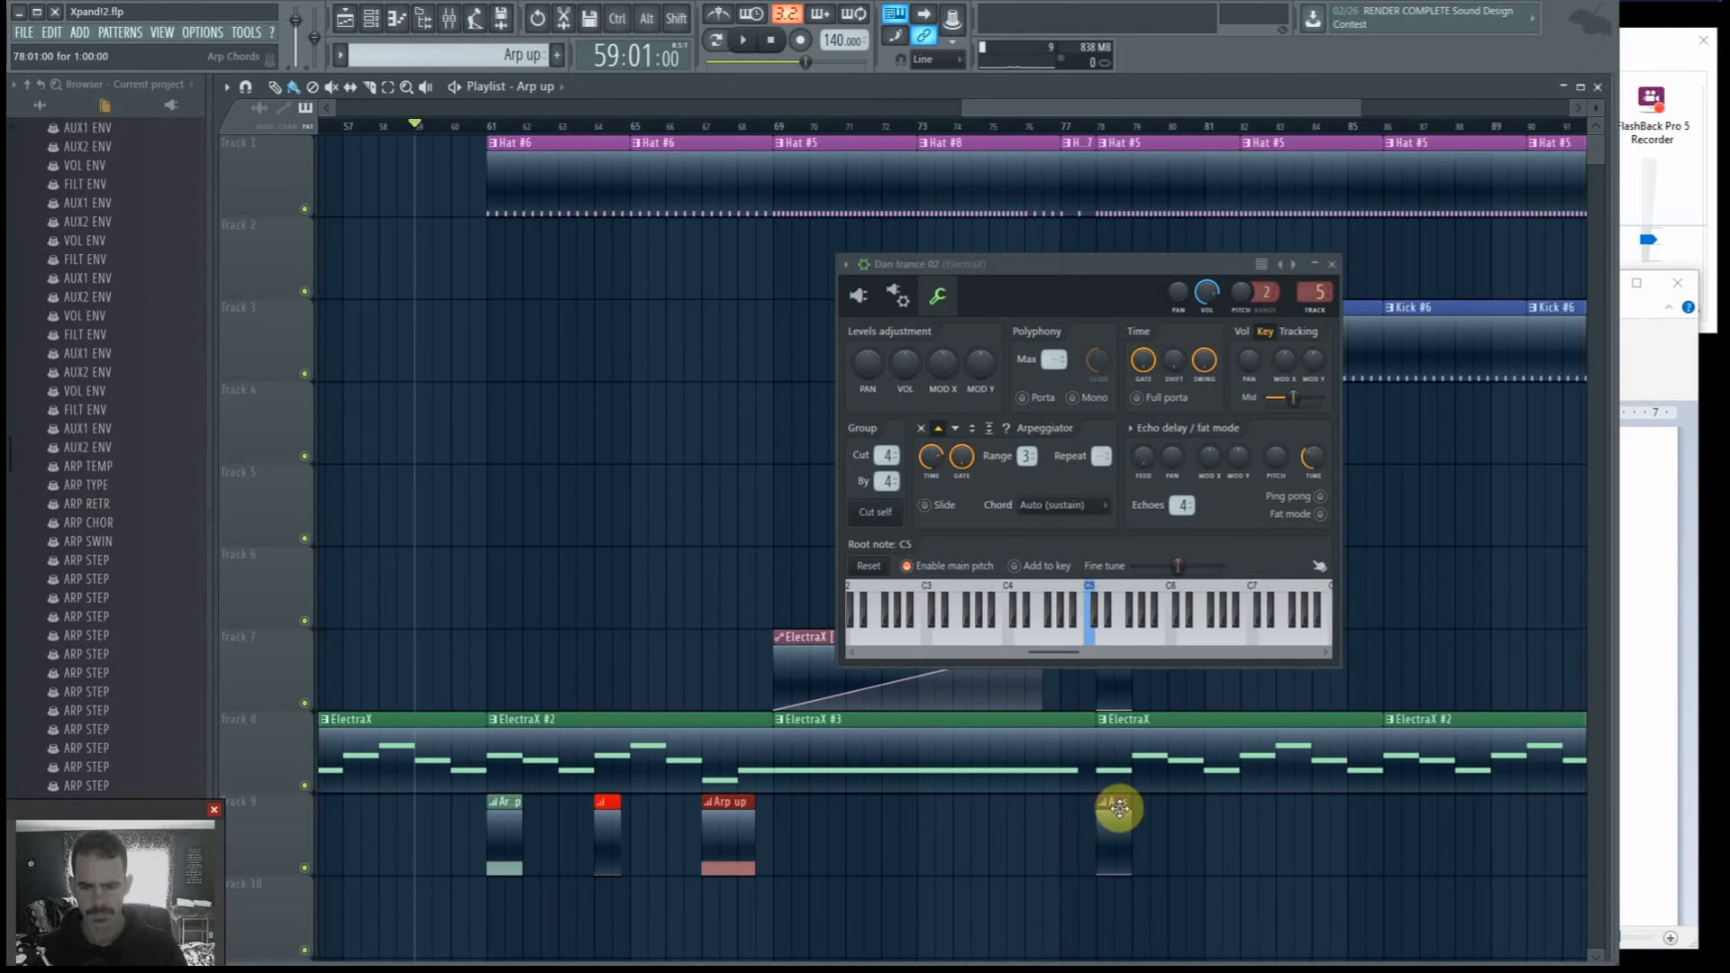
Step: Lengthen the Arp Chords clip at bar 78 to three bars and open its Arpeggio chord events
left_click_drag(1123, 812, 1184, 806)
double_click(1147, 814)
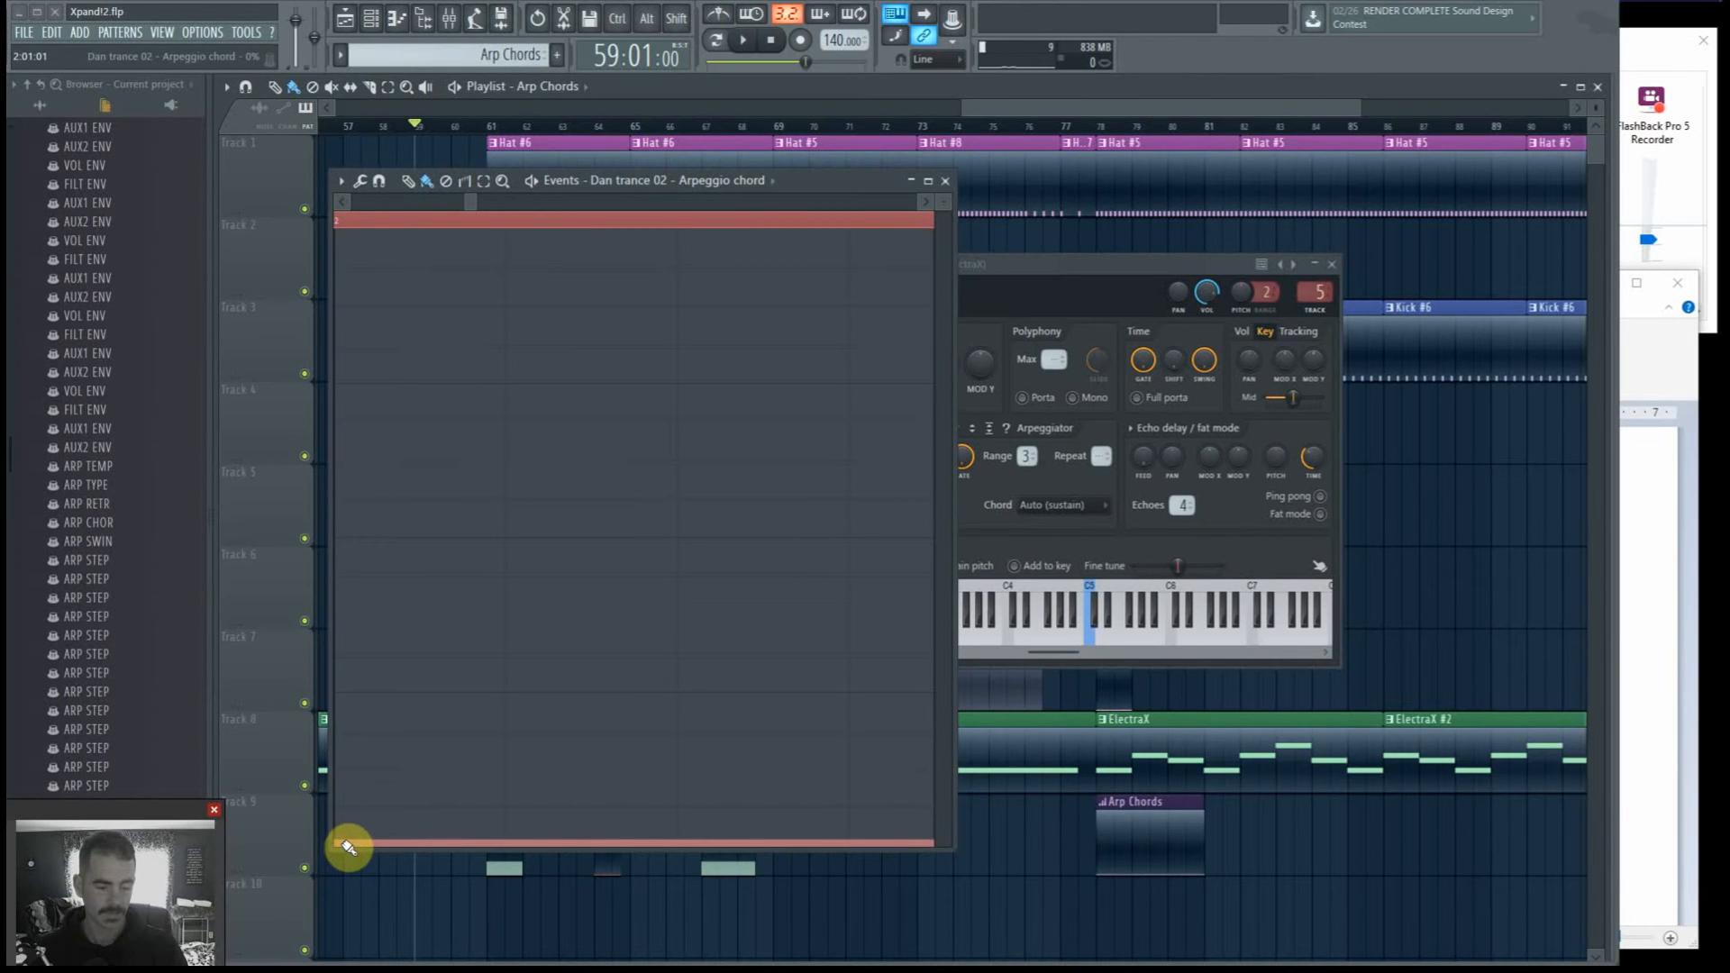
mouse_move(353, 847)
left_mouse_down()
mouse_move(379, 625)
mouse_move(395, 826)
left_mouse_up()
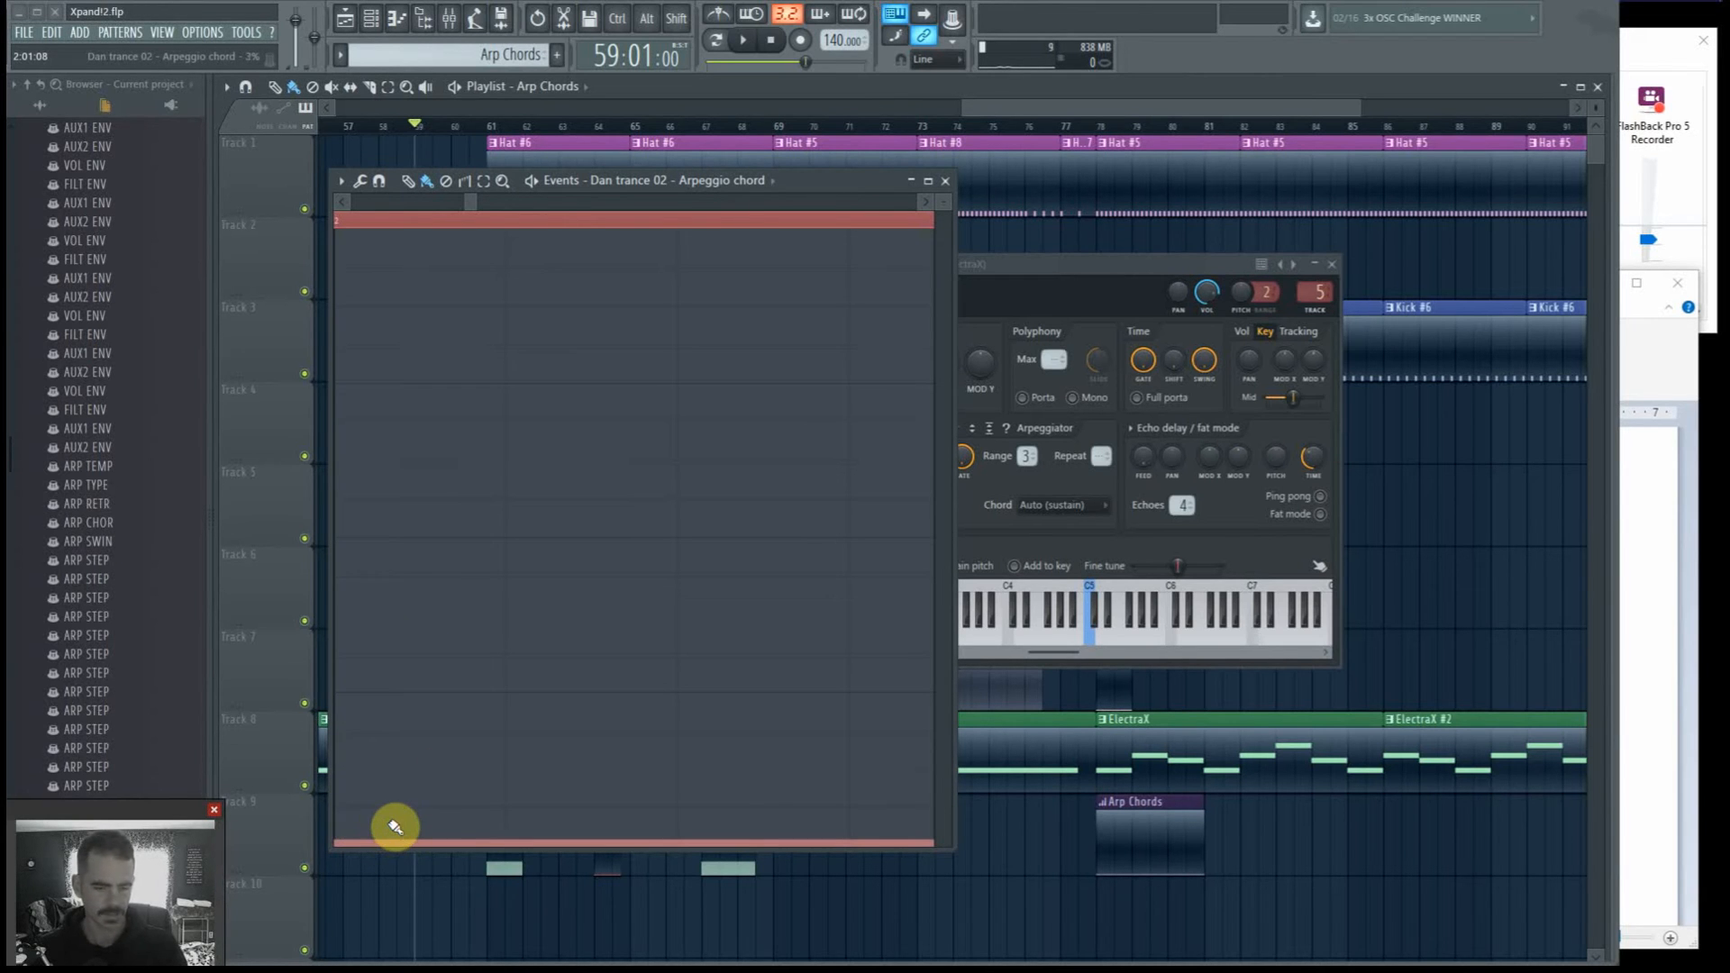
Step: Review the arpeggiator's chord list and arrange the Dan trance 02 settings and the event editor side by side
left_click(1102, 505)
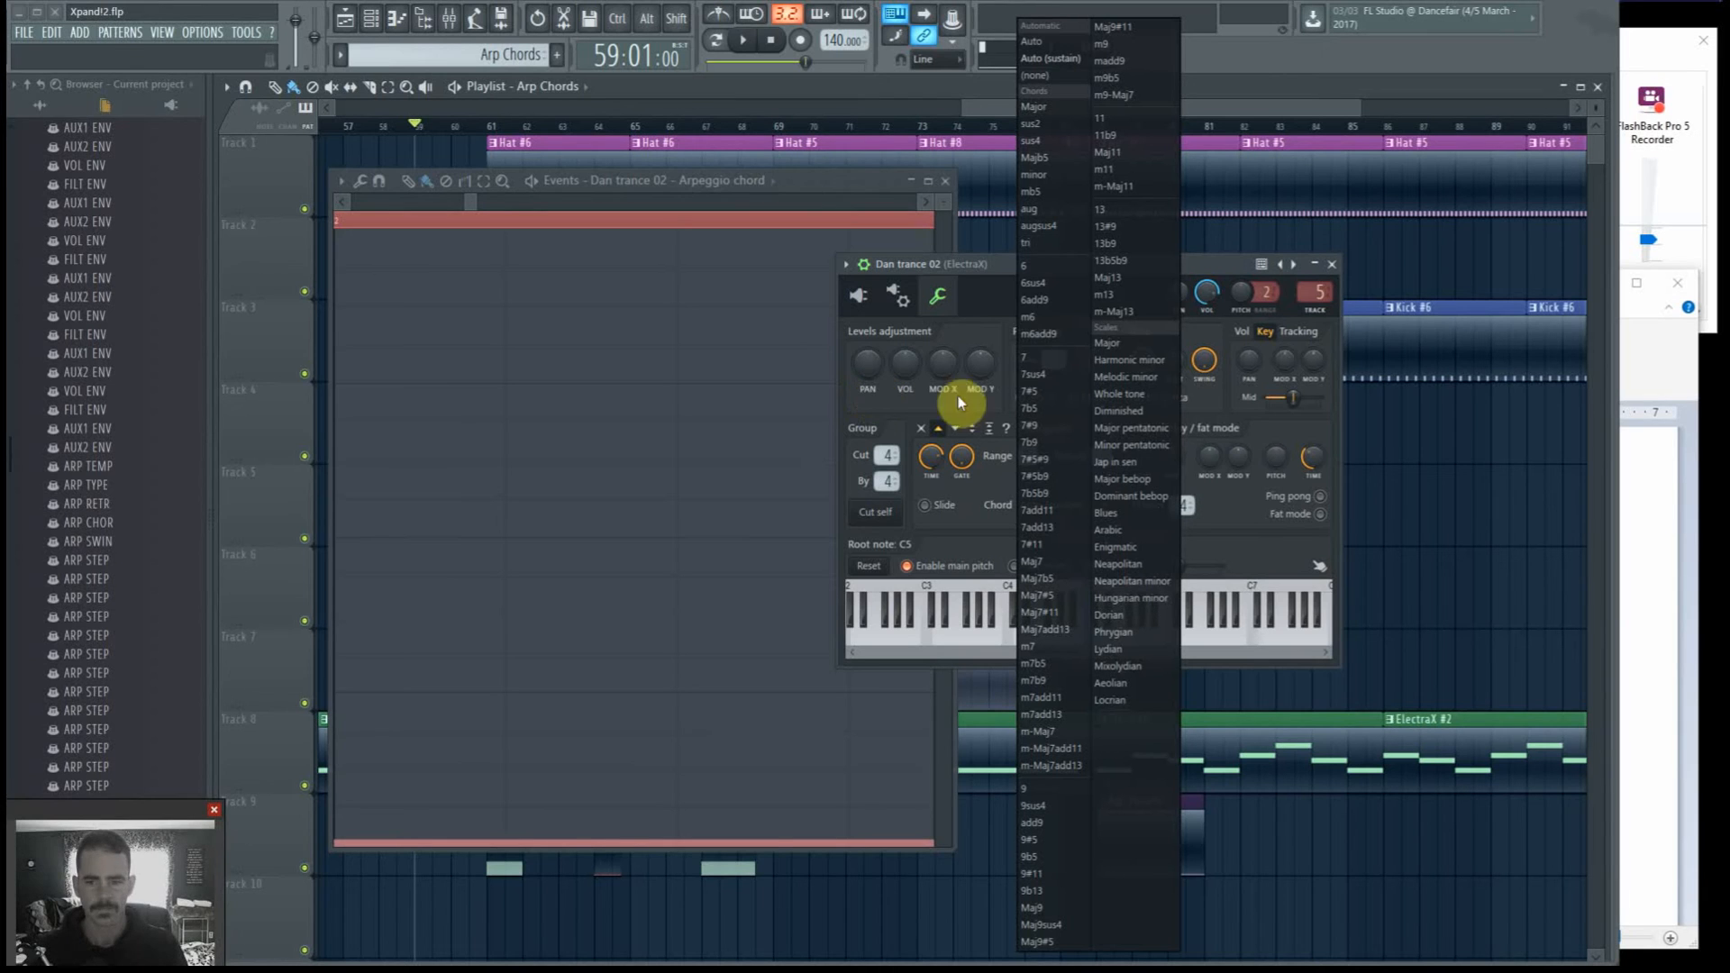
left_click(1010, 266)
left_click_drag(1031, 269, 1155, 250)
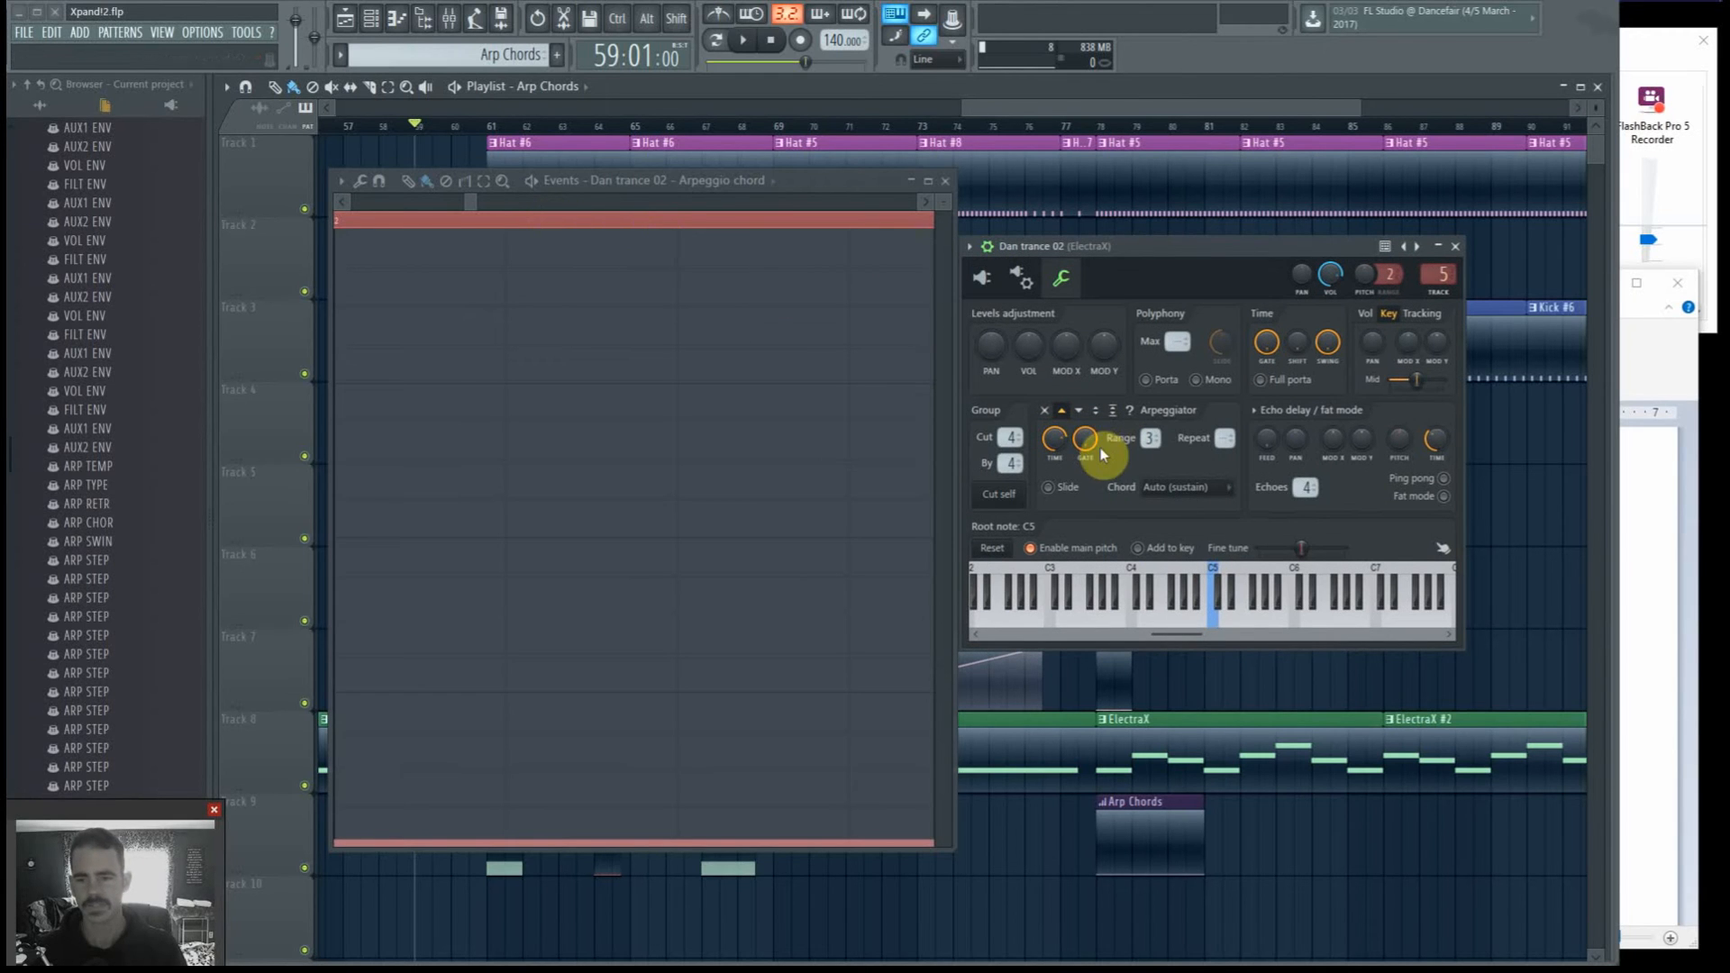
left_click_drag(1202, 254, 1274, 228)
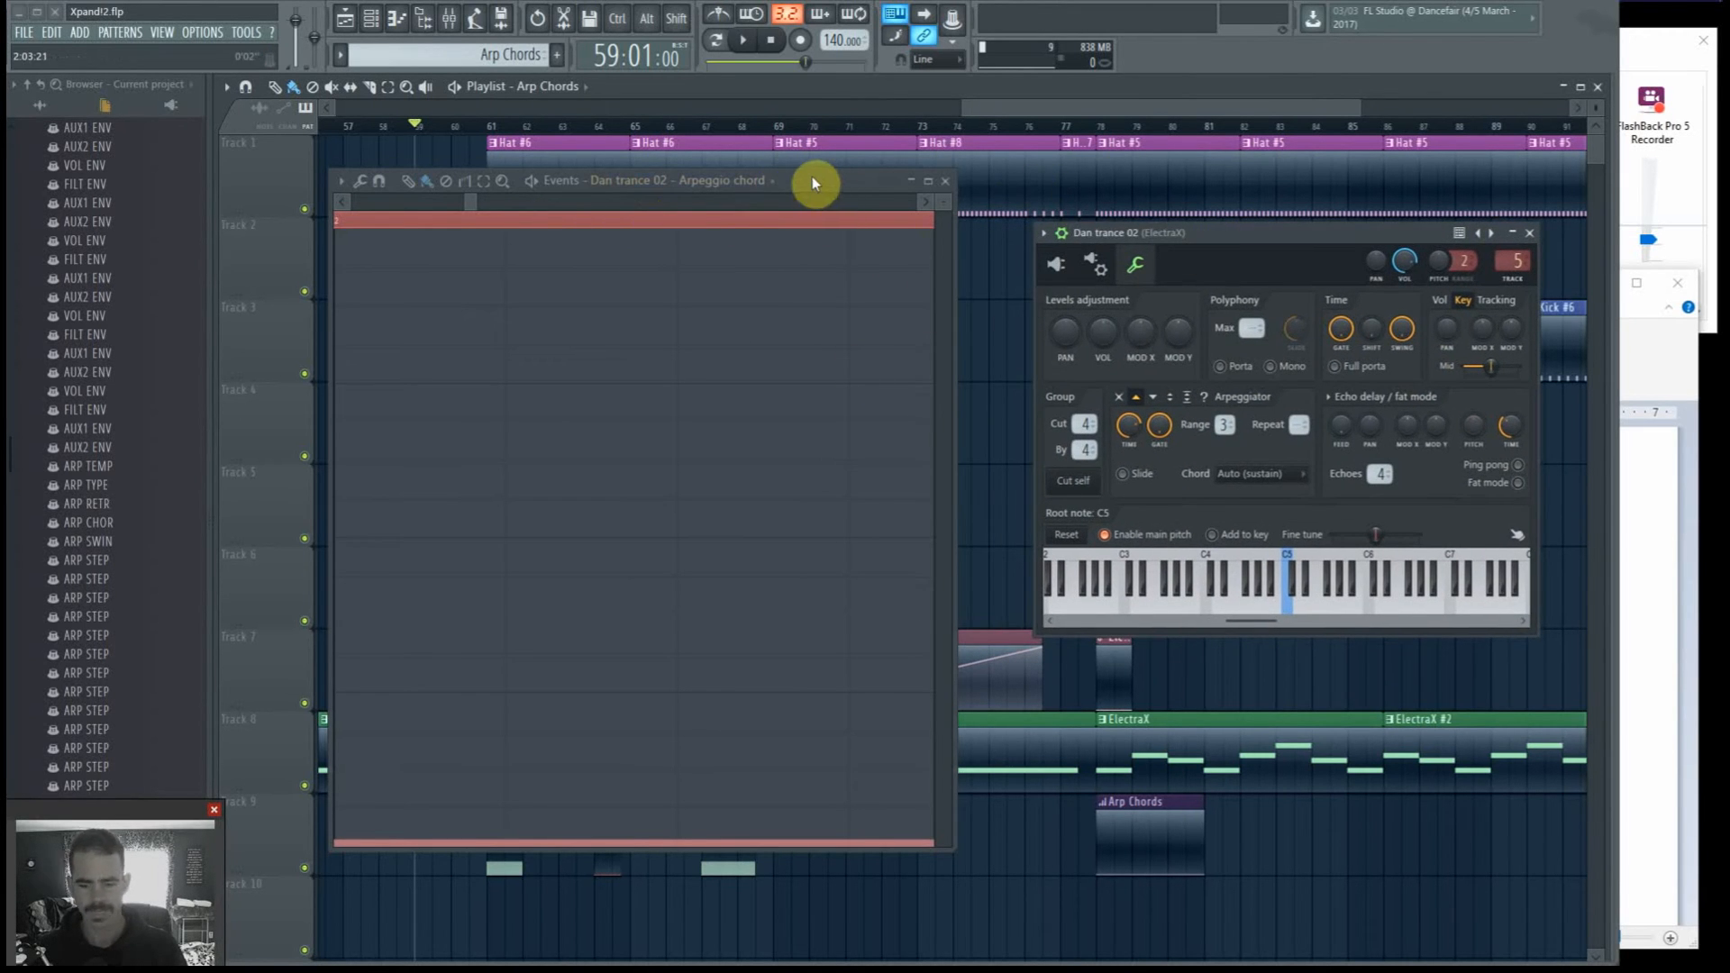
left_click_drag(810, 185, 858, 240)
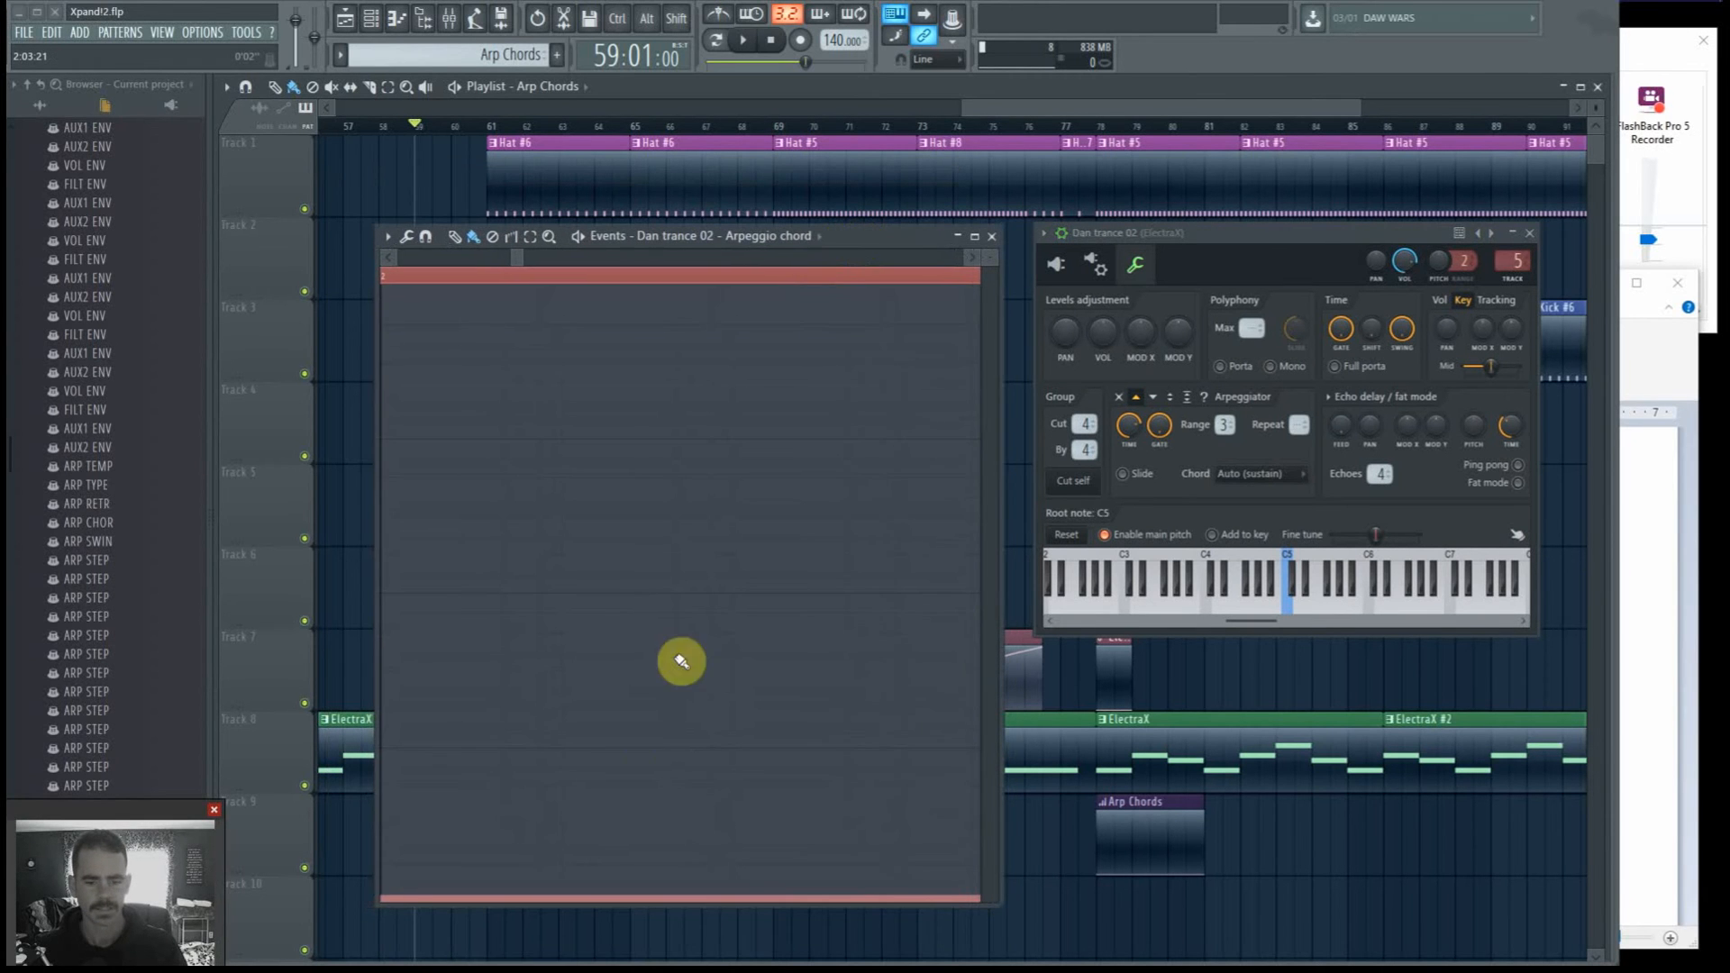
Step: Sketch a rising ramp of Arpeggio chord events from bar 2 and shorten the Arp Chords clip to one bar
mouse_move(390, 872)
left_mouse_down()
mouse_move(378, 760)
mouse_move(613, 579)
left_mouse_up()
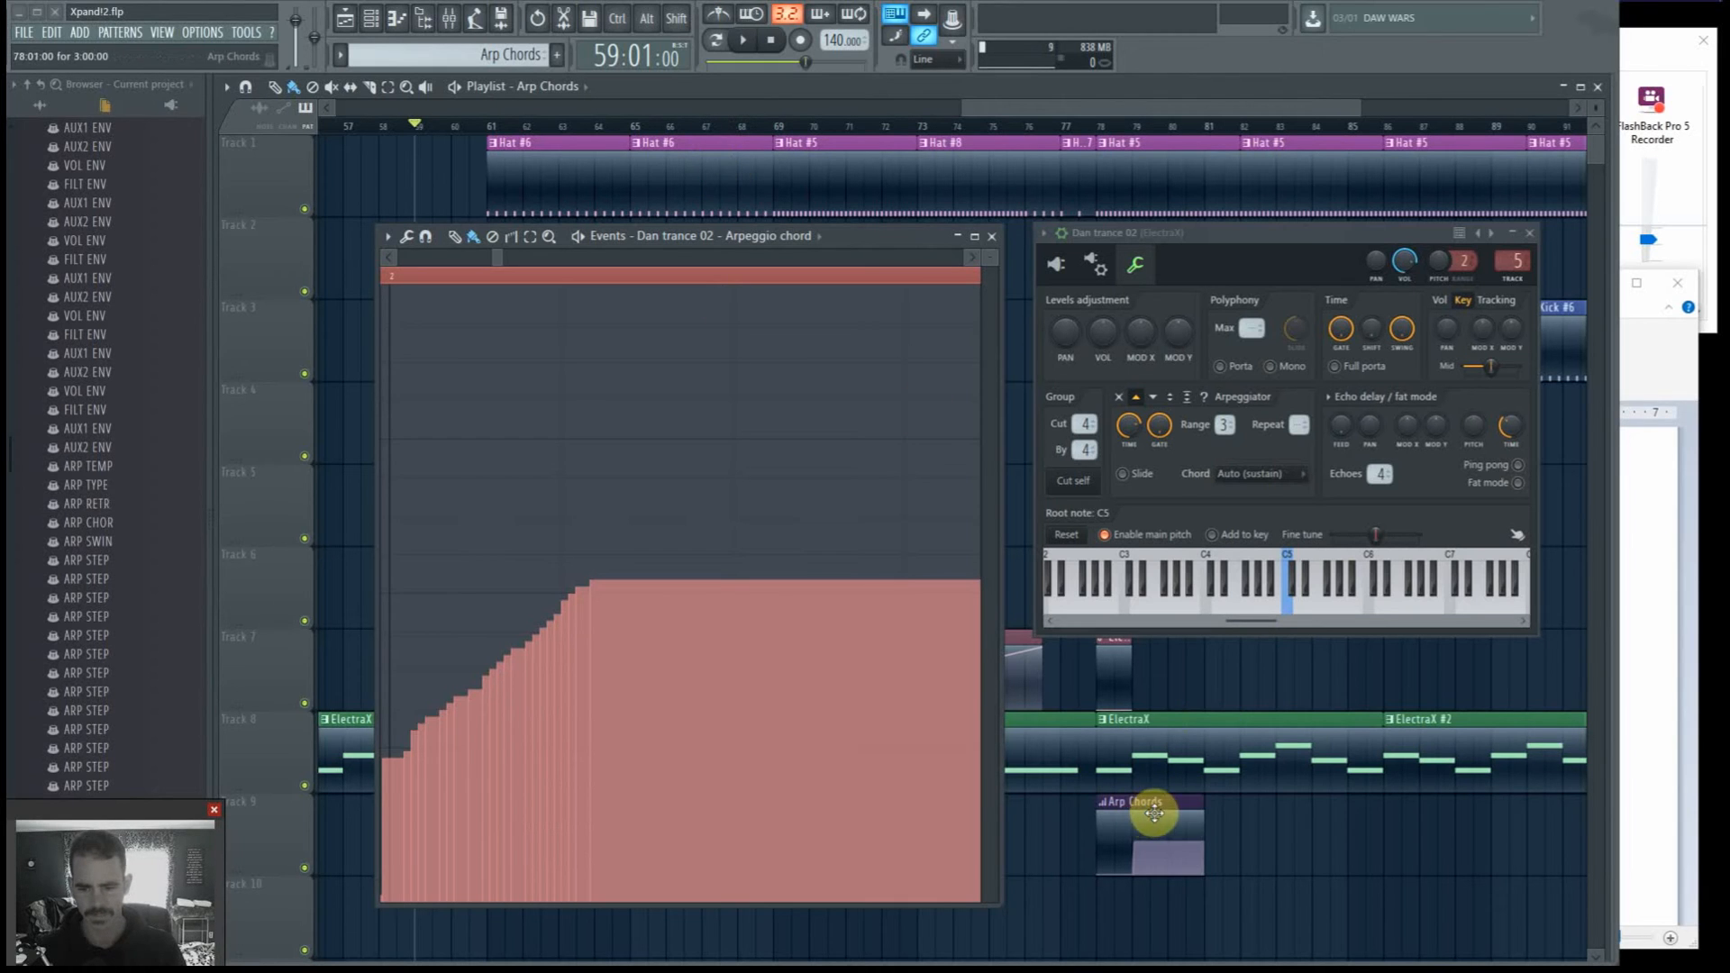
left_click_drag(1203, 809, 1129, 811)
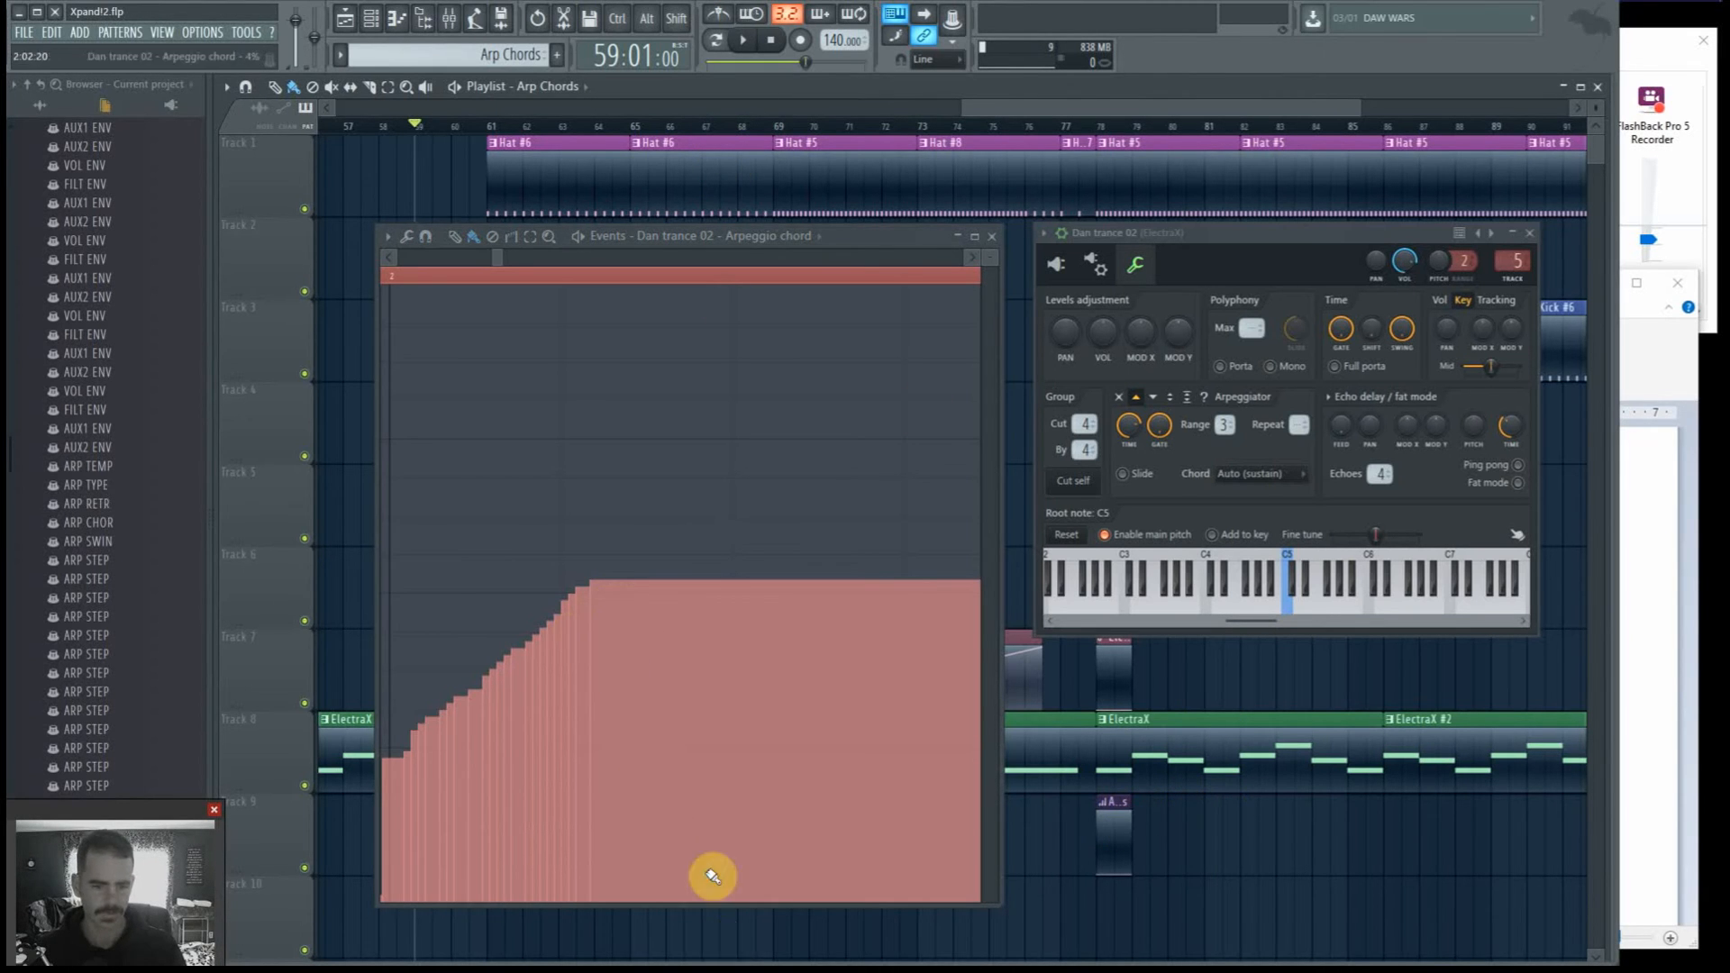
Step: Flatten the Arpeggio chord events from bar 2 to the minimum, set those from bar 1 to about 11%, and close the event editor
left_click_drag(712, 898, 343, 910)
left_click_drag(522, 259, 390, 285)
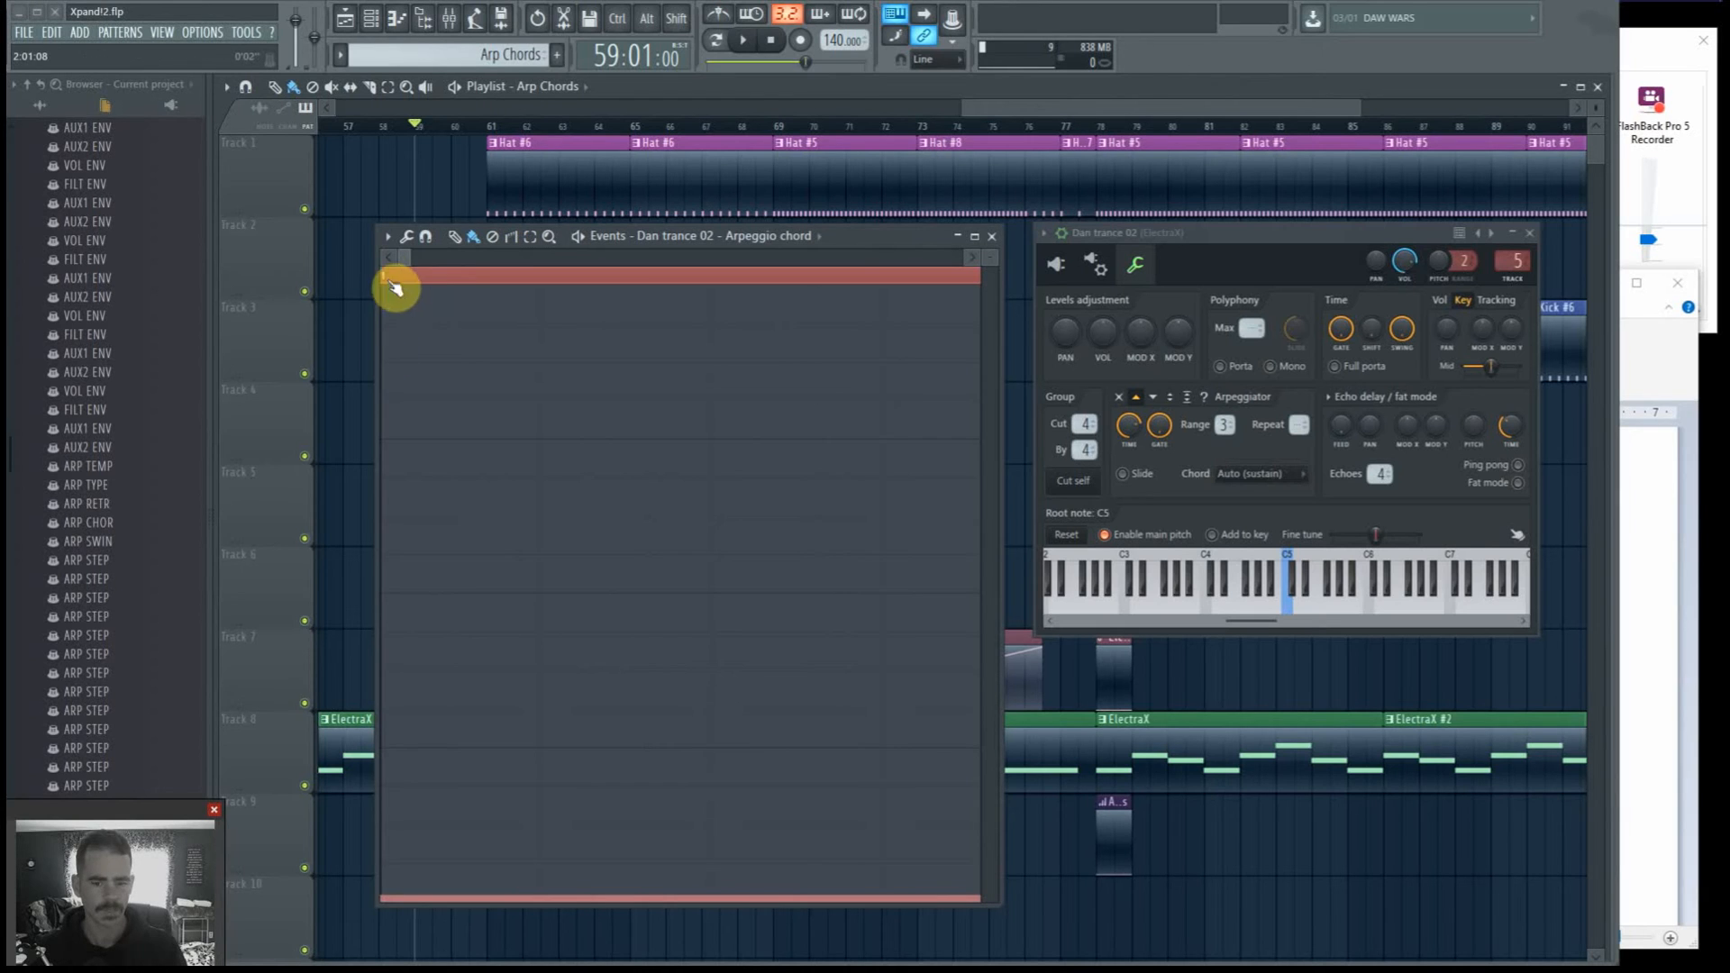
left_click_drag(386, 899, 383, 908)
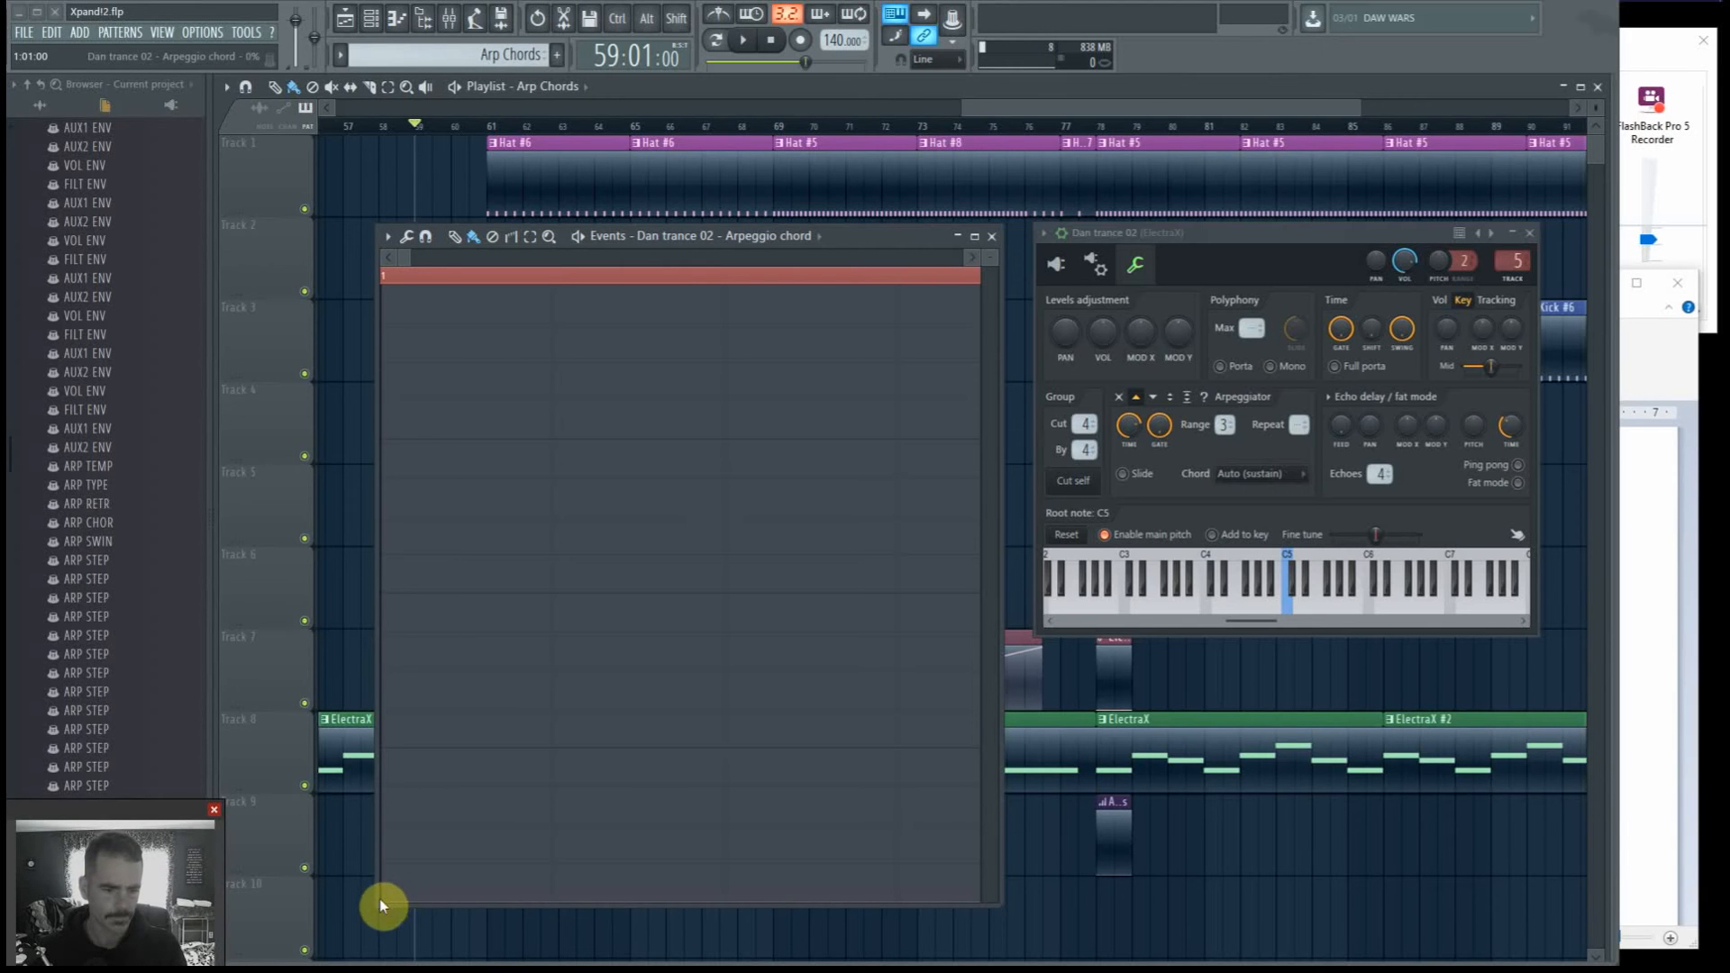
left_click(386, 837)
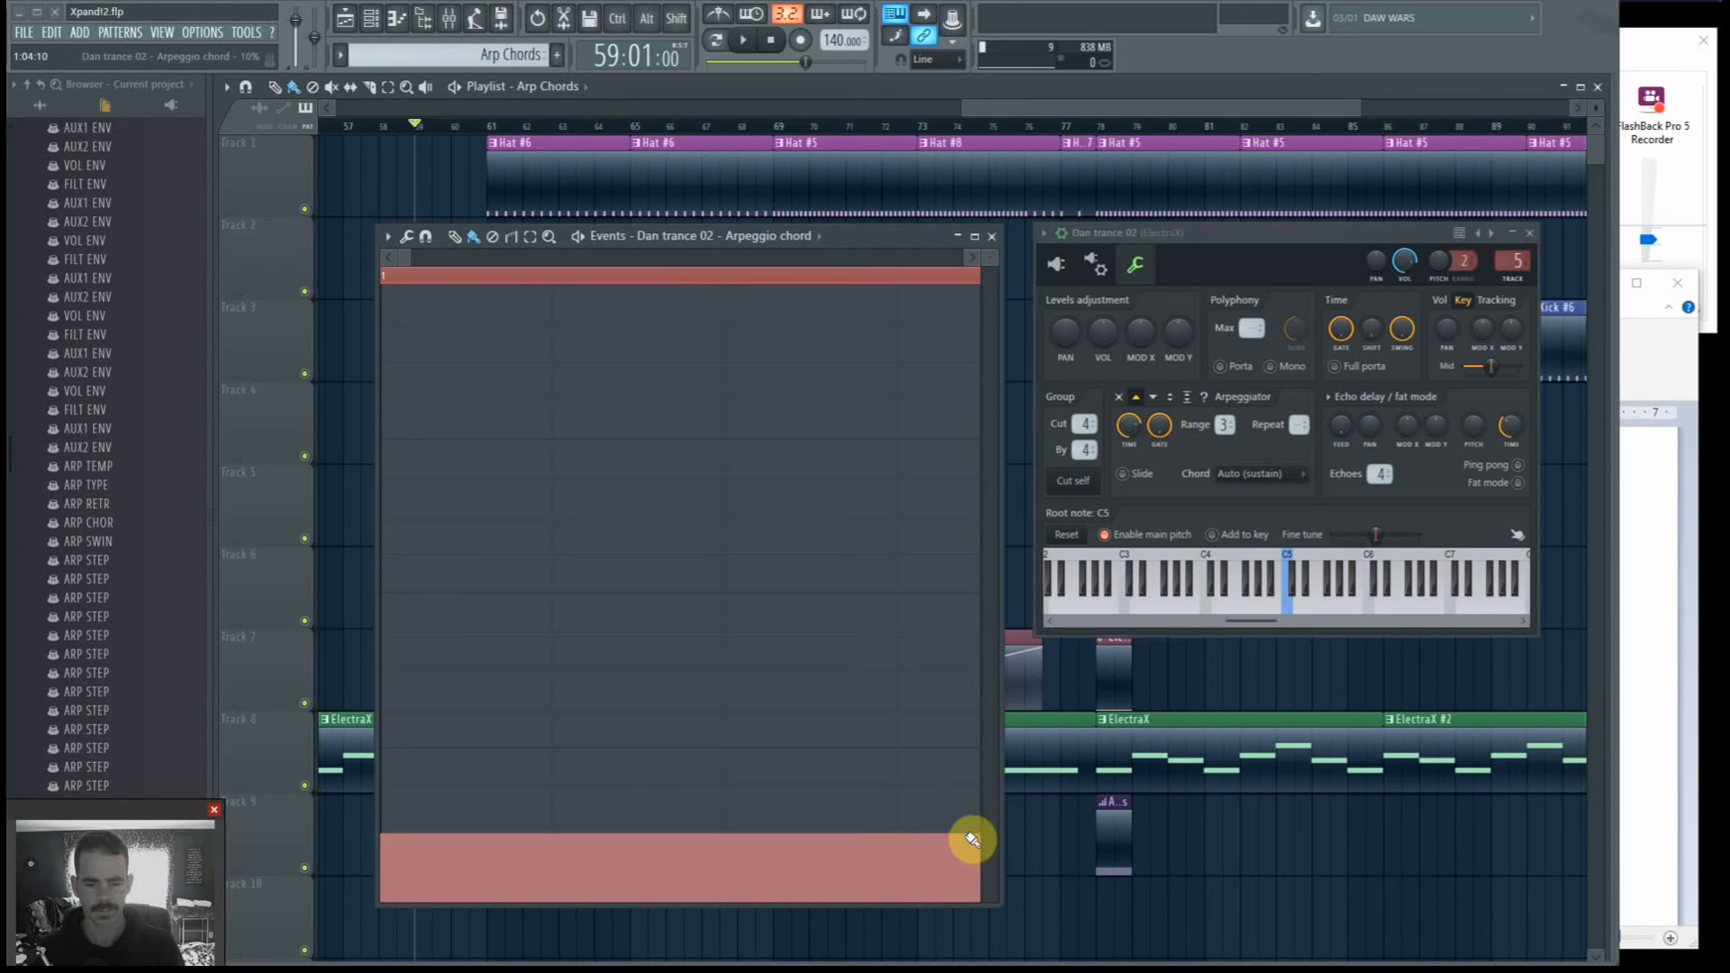
left_click(992, 237)
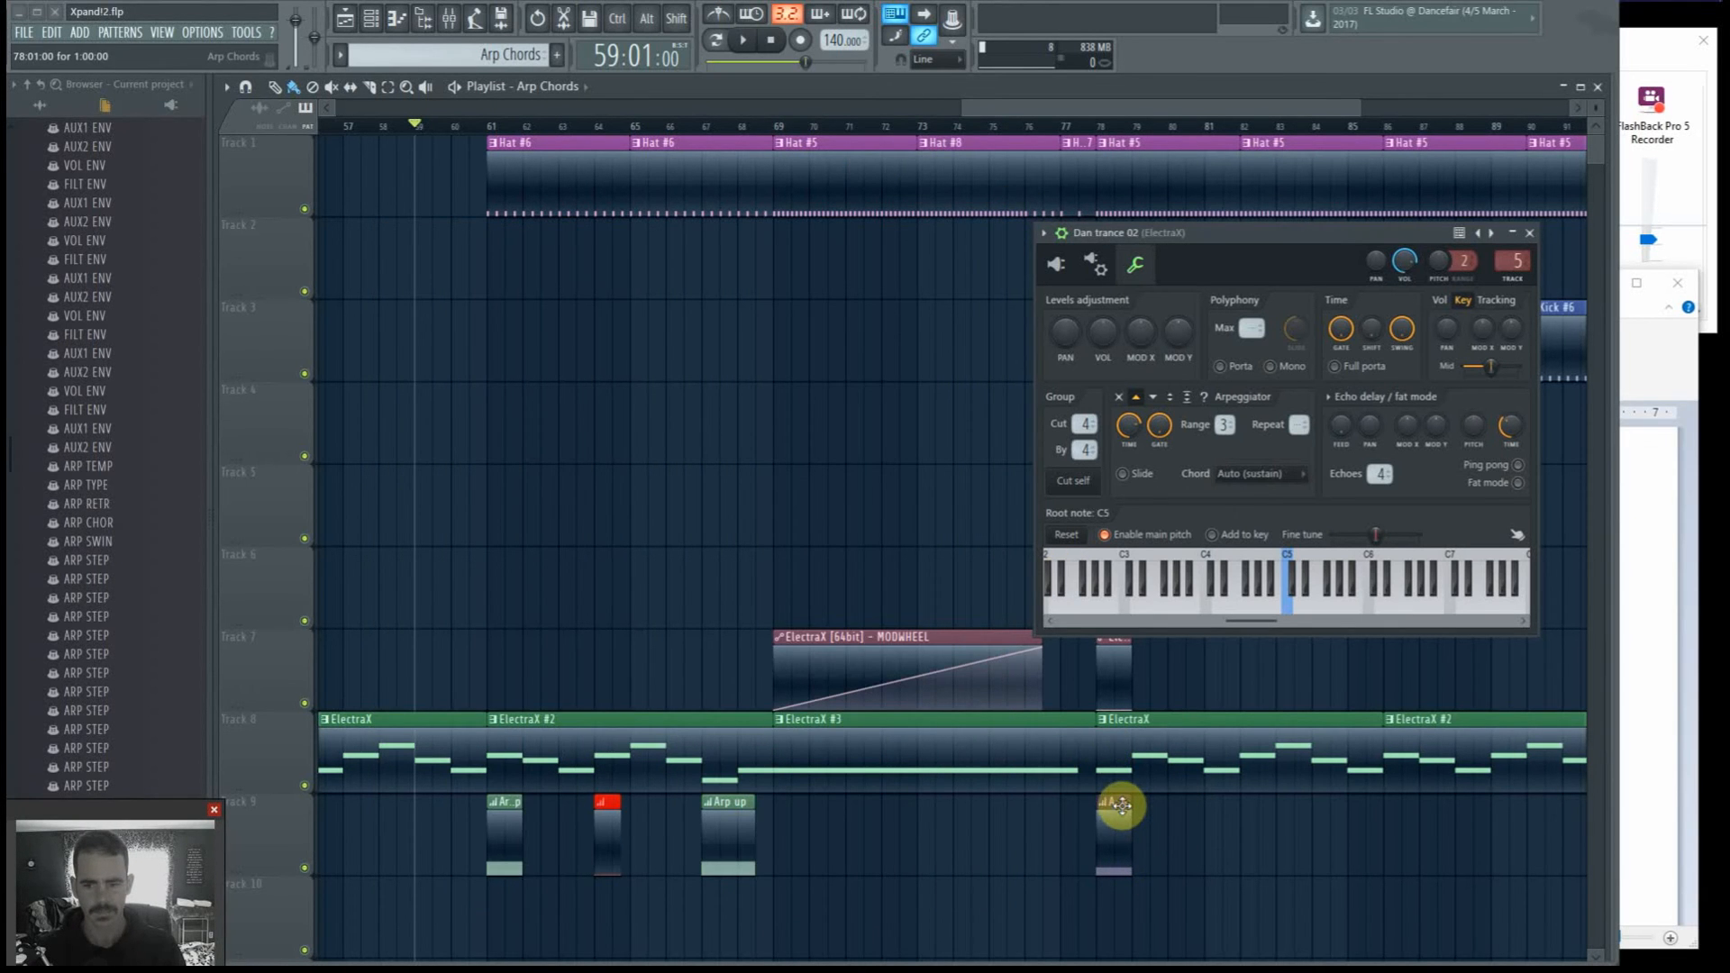
Step: Move the Arp Chords clip to bar 59 on Track 10 and play the arrangement from there to hear the chord change
left_click_drag(1120, 804, 454, 907)
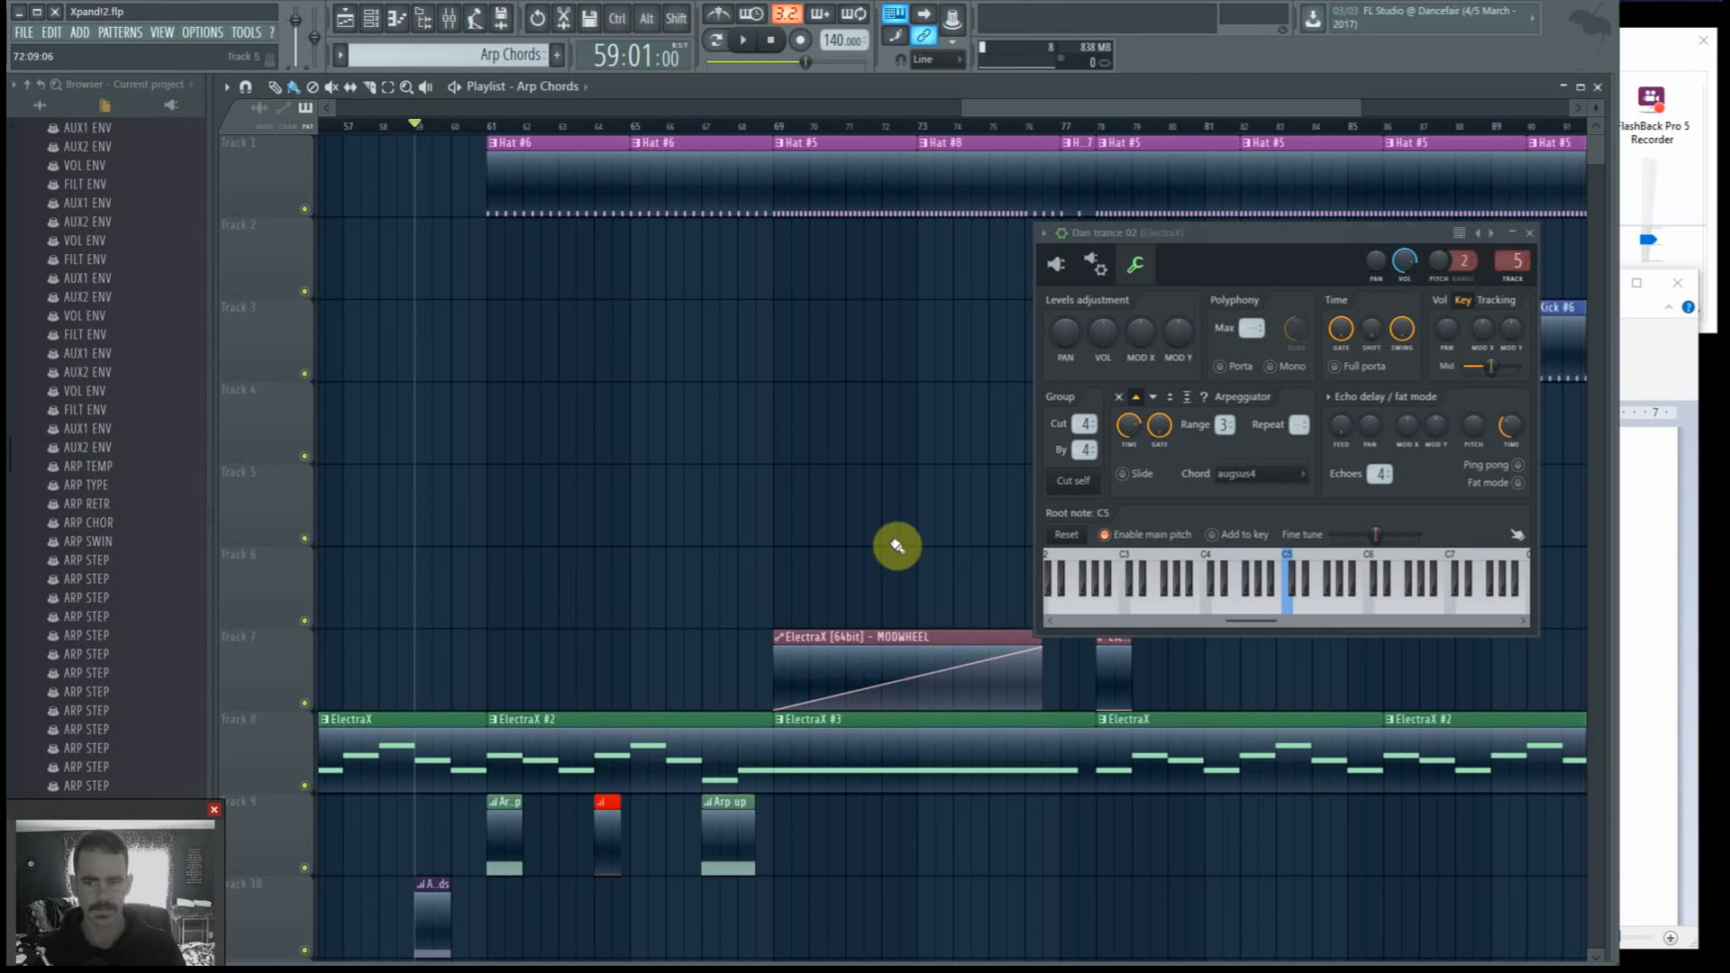
key("space")
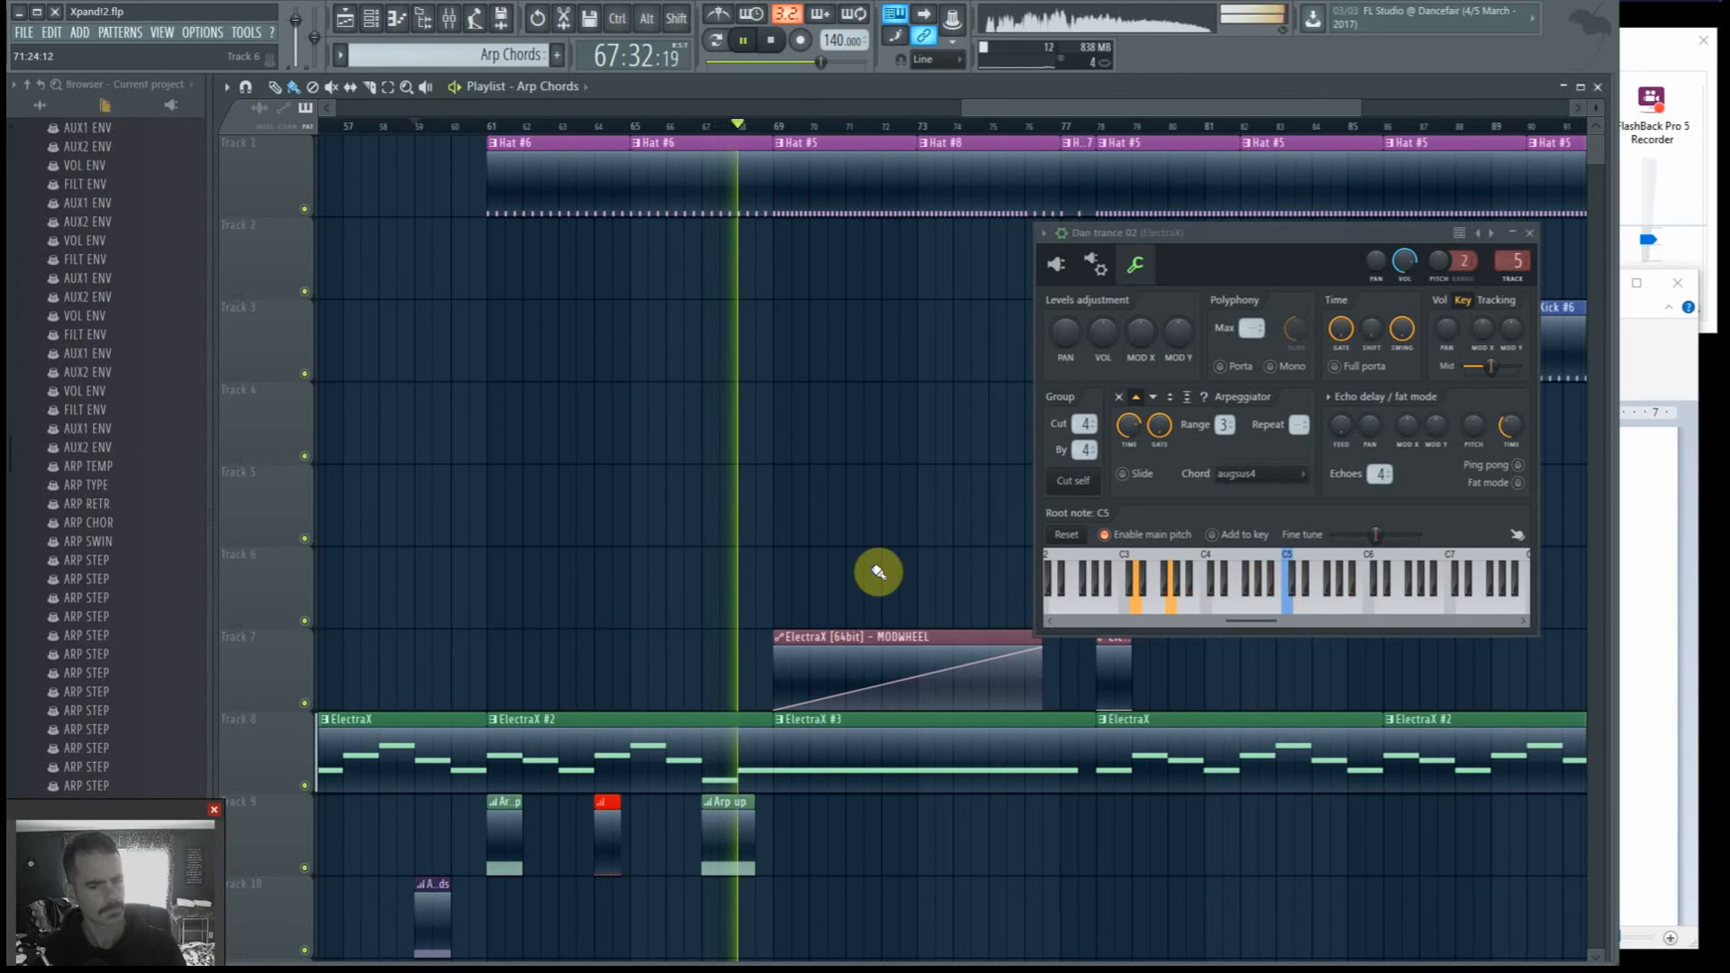
key("space")
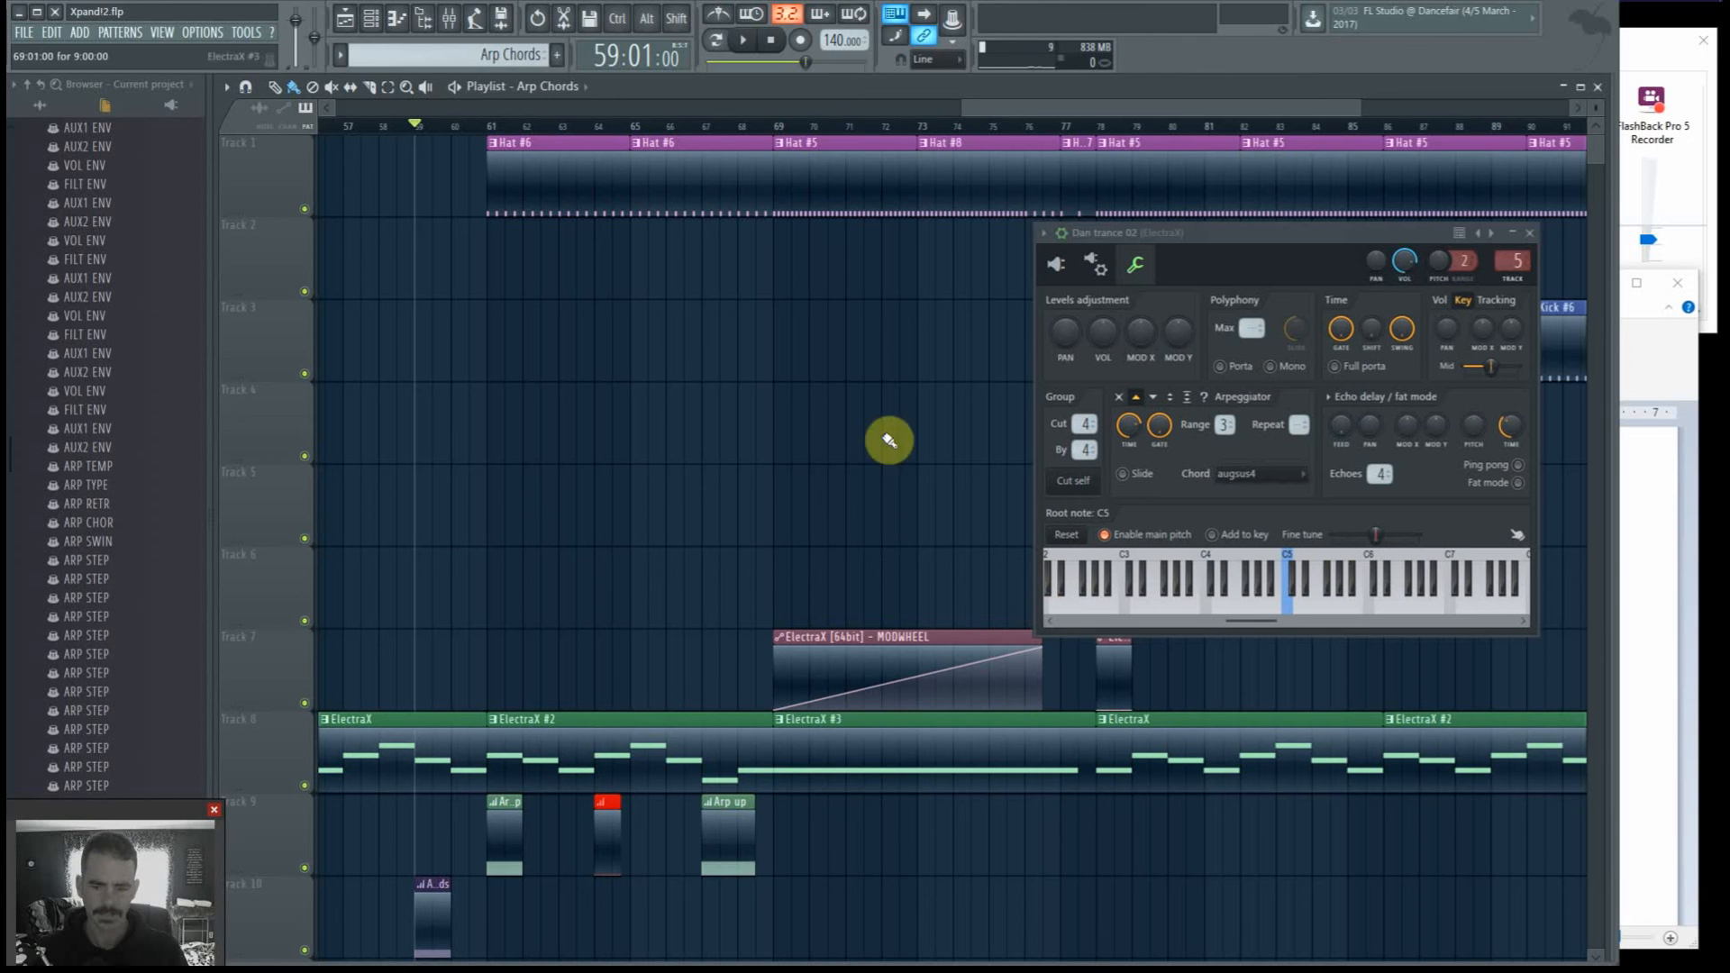
Step: Play the arrangement from bar 32 while reviewing the automation tracks, stop playback, and shift the Dan trance 02 settings slightly aside
scroll(847, 430, "down", 4)
scroll(847, 430, "down", 1)
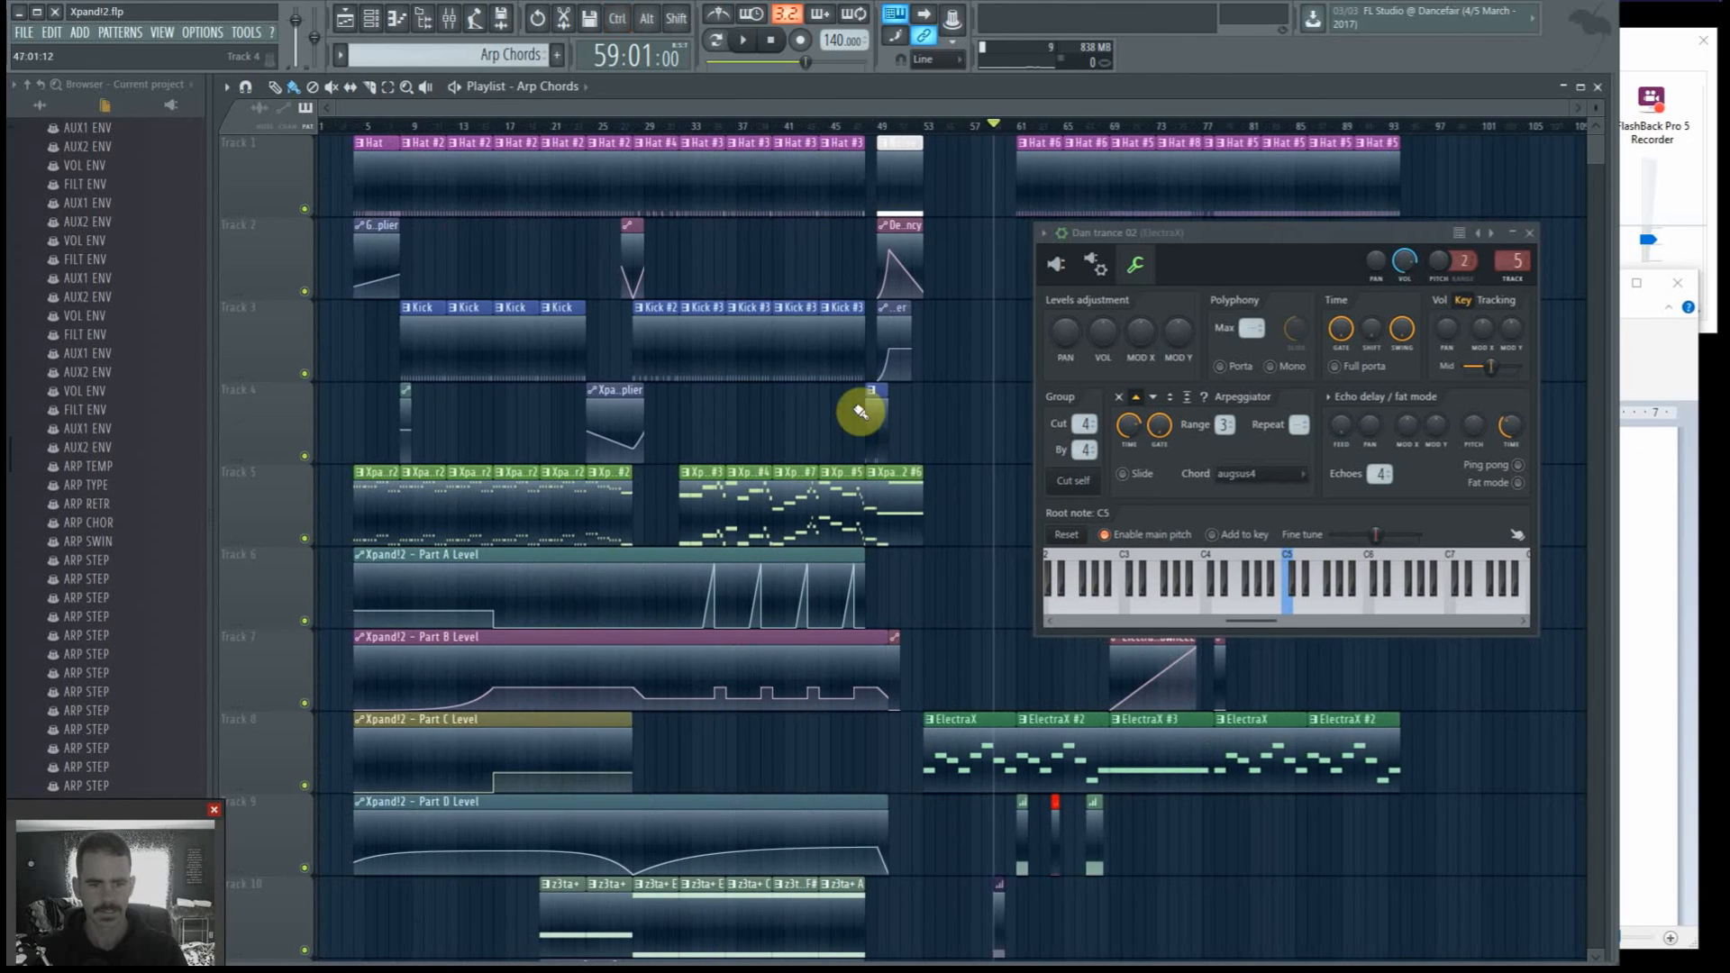
left_click(689, 131)
key("space")
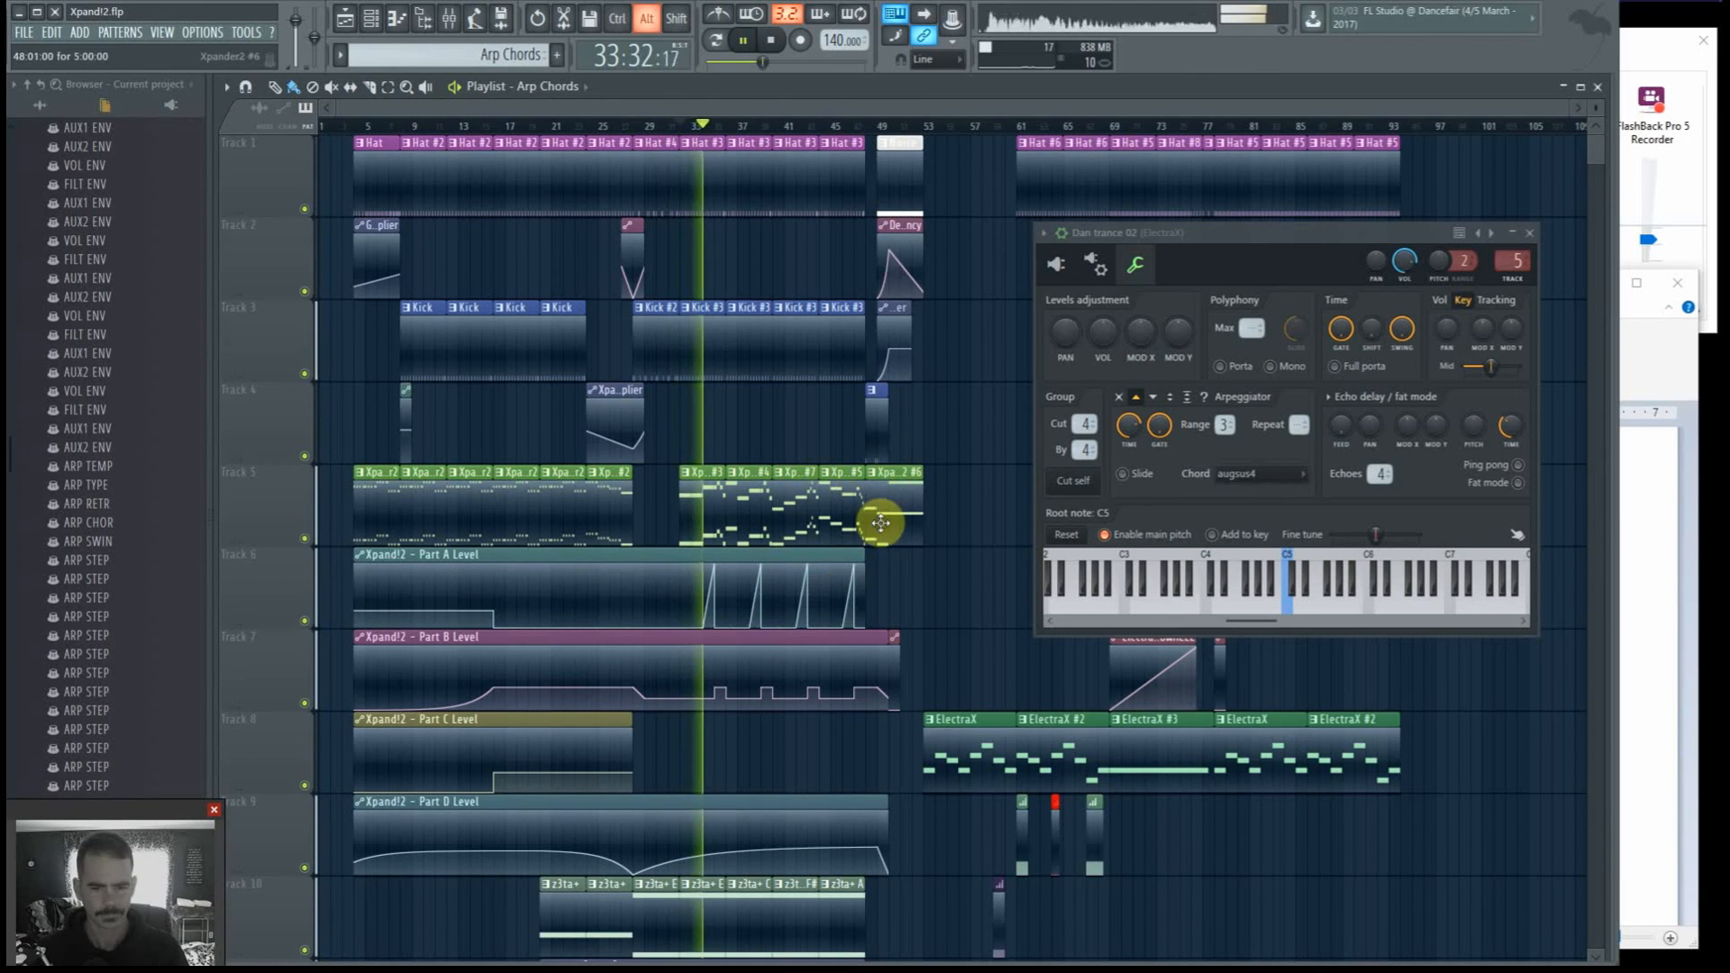
scroll(881, 514, "down", 4)
scroll(952, 559, "down", 3)
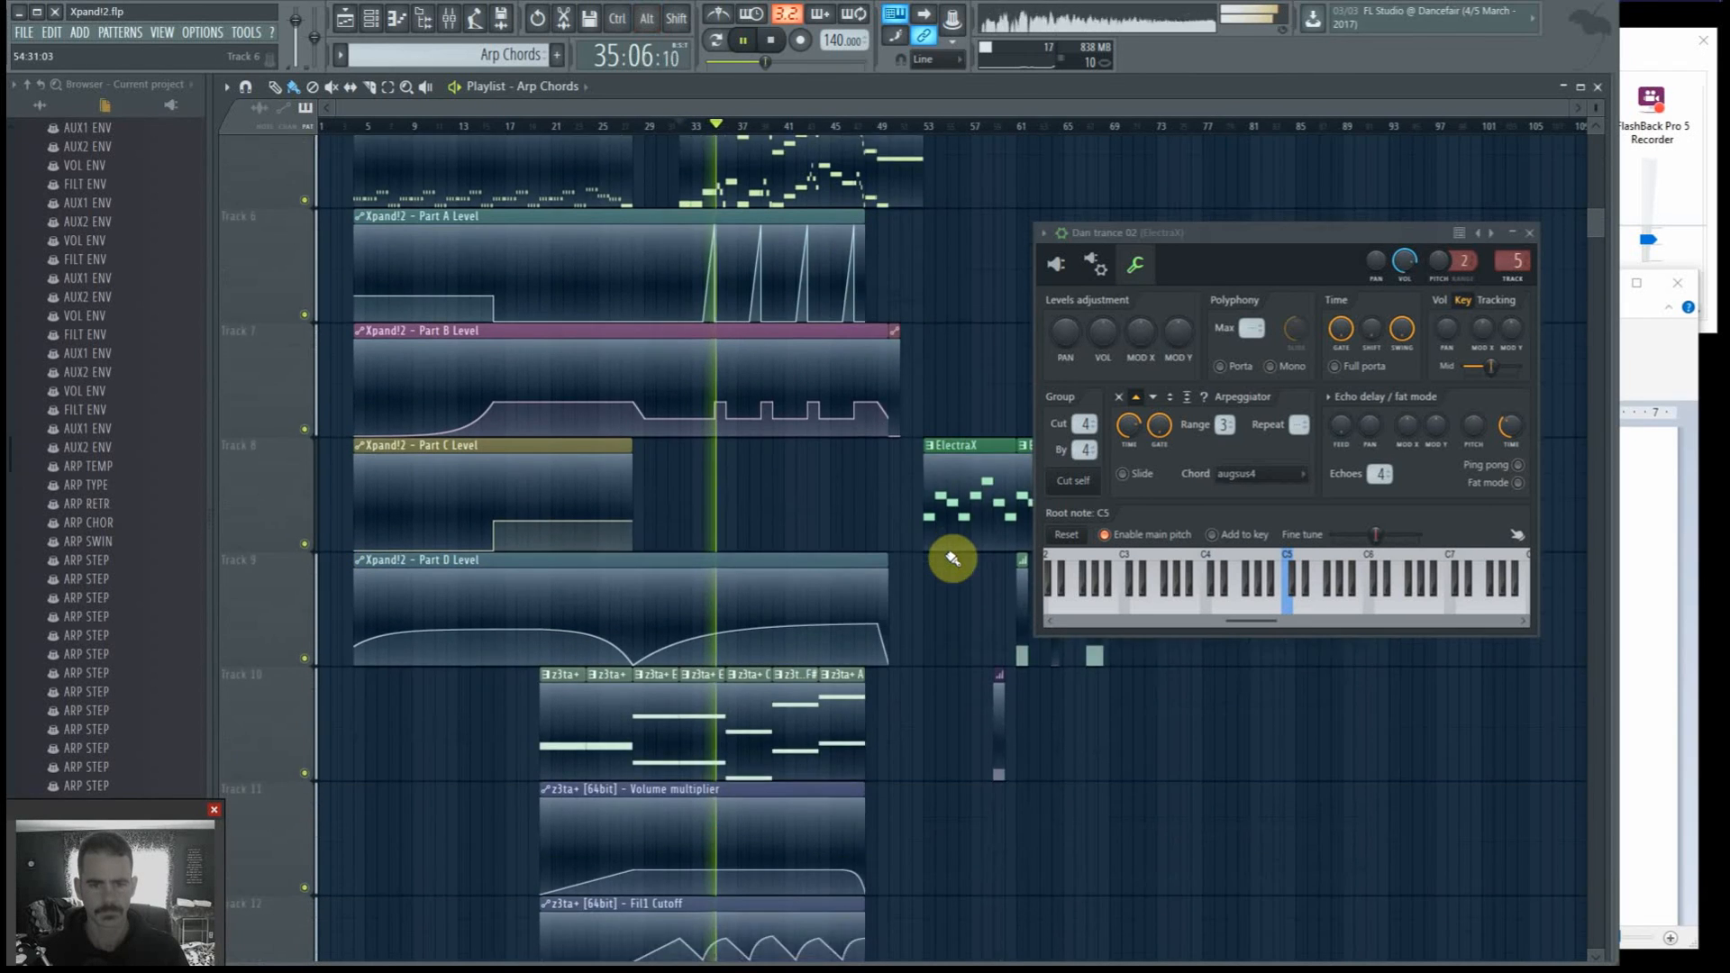
scroll(951, 559, "up", 2)
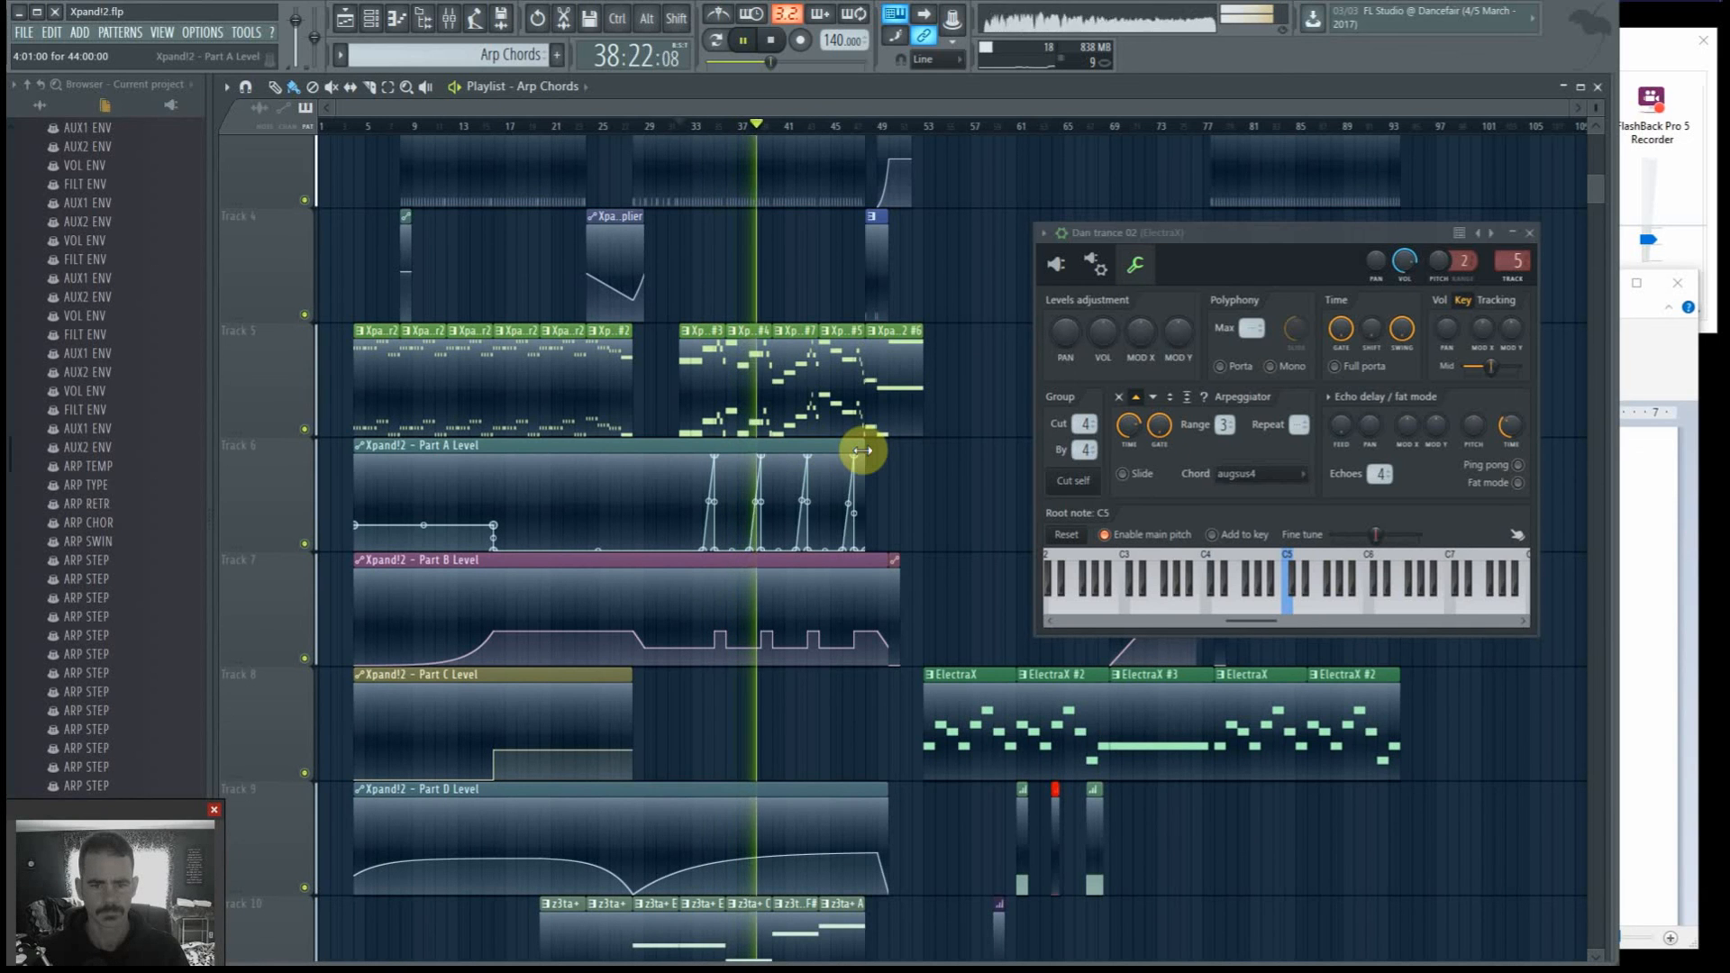
scroll(982, 450, "up", 4)
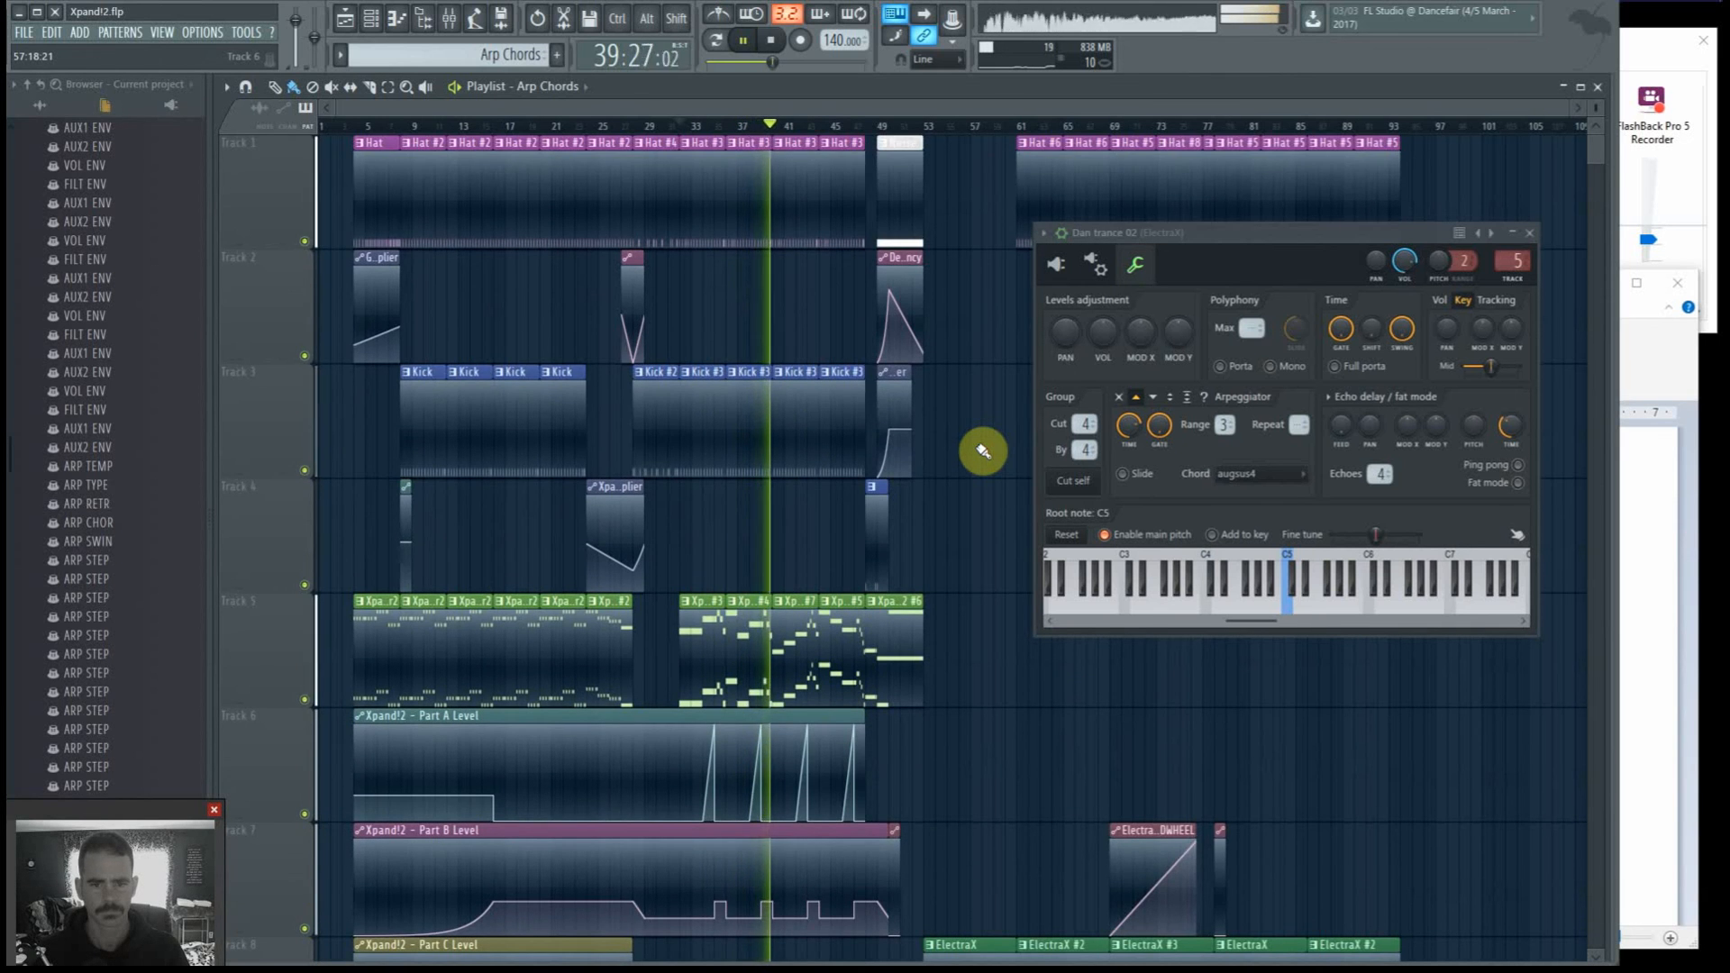
scroll(982, 450, "down", 4)
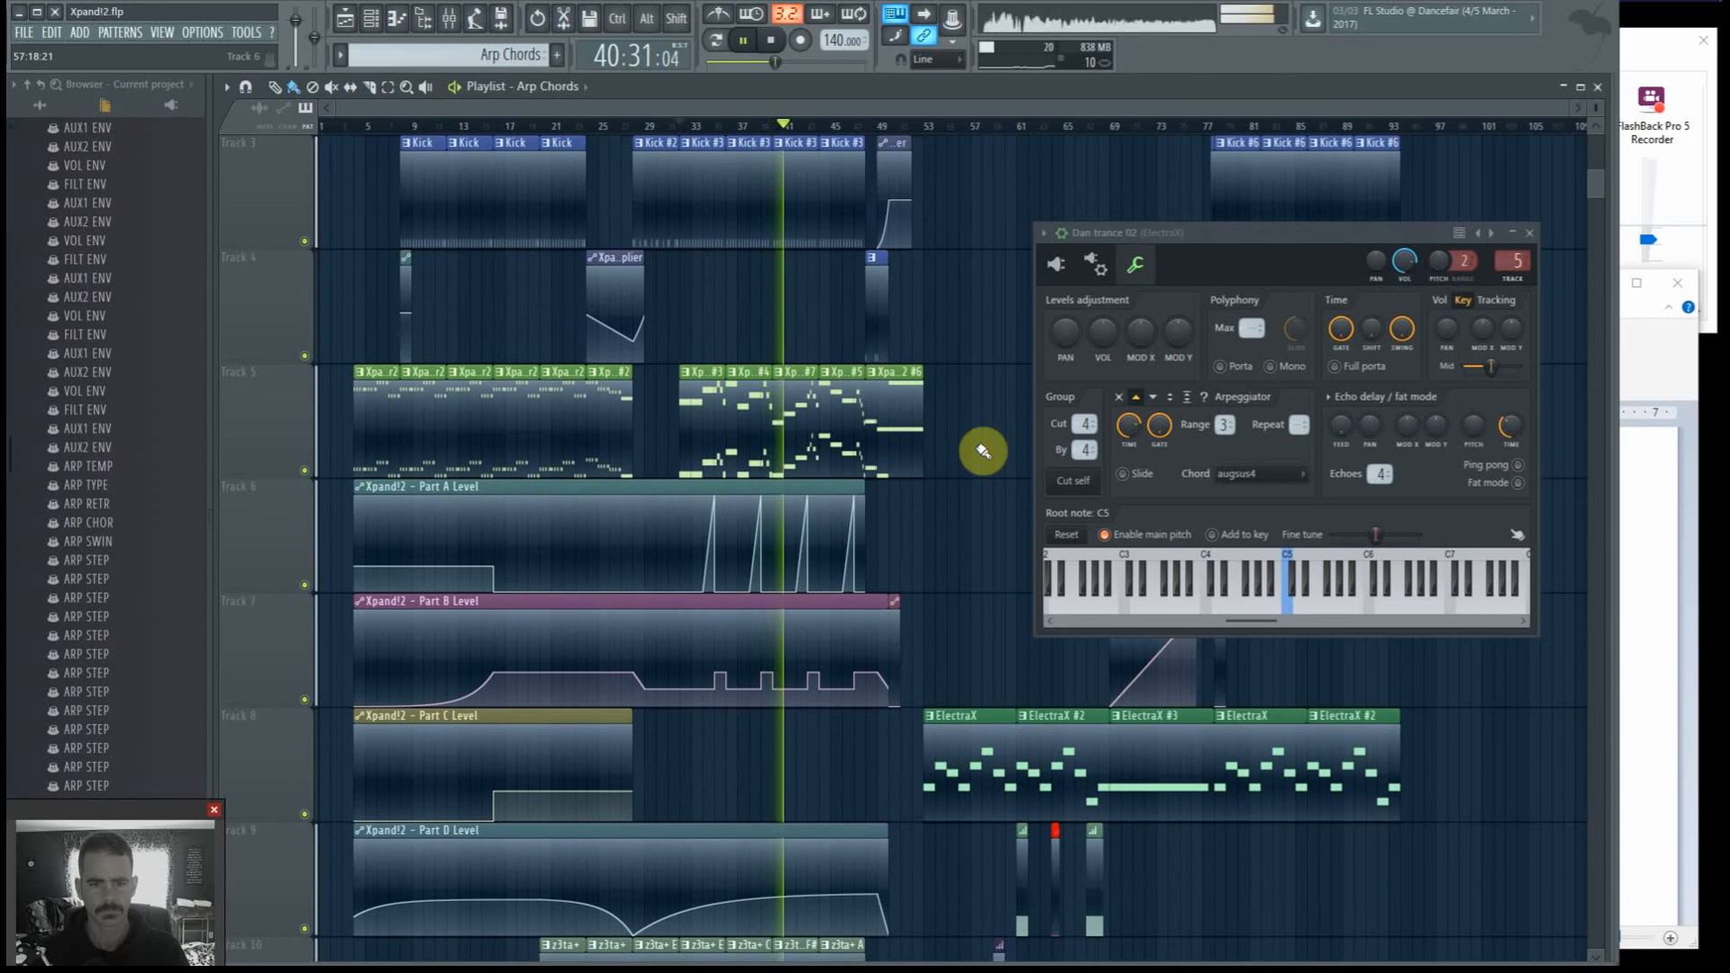
key("space")
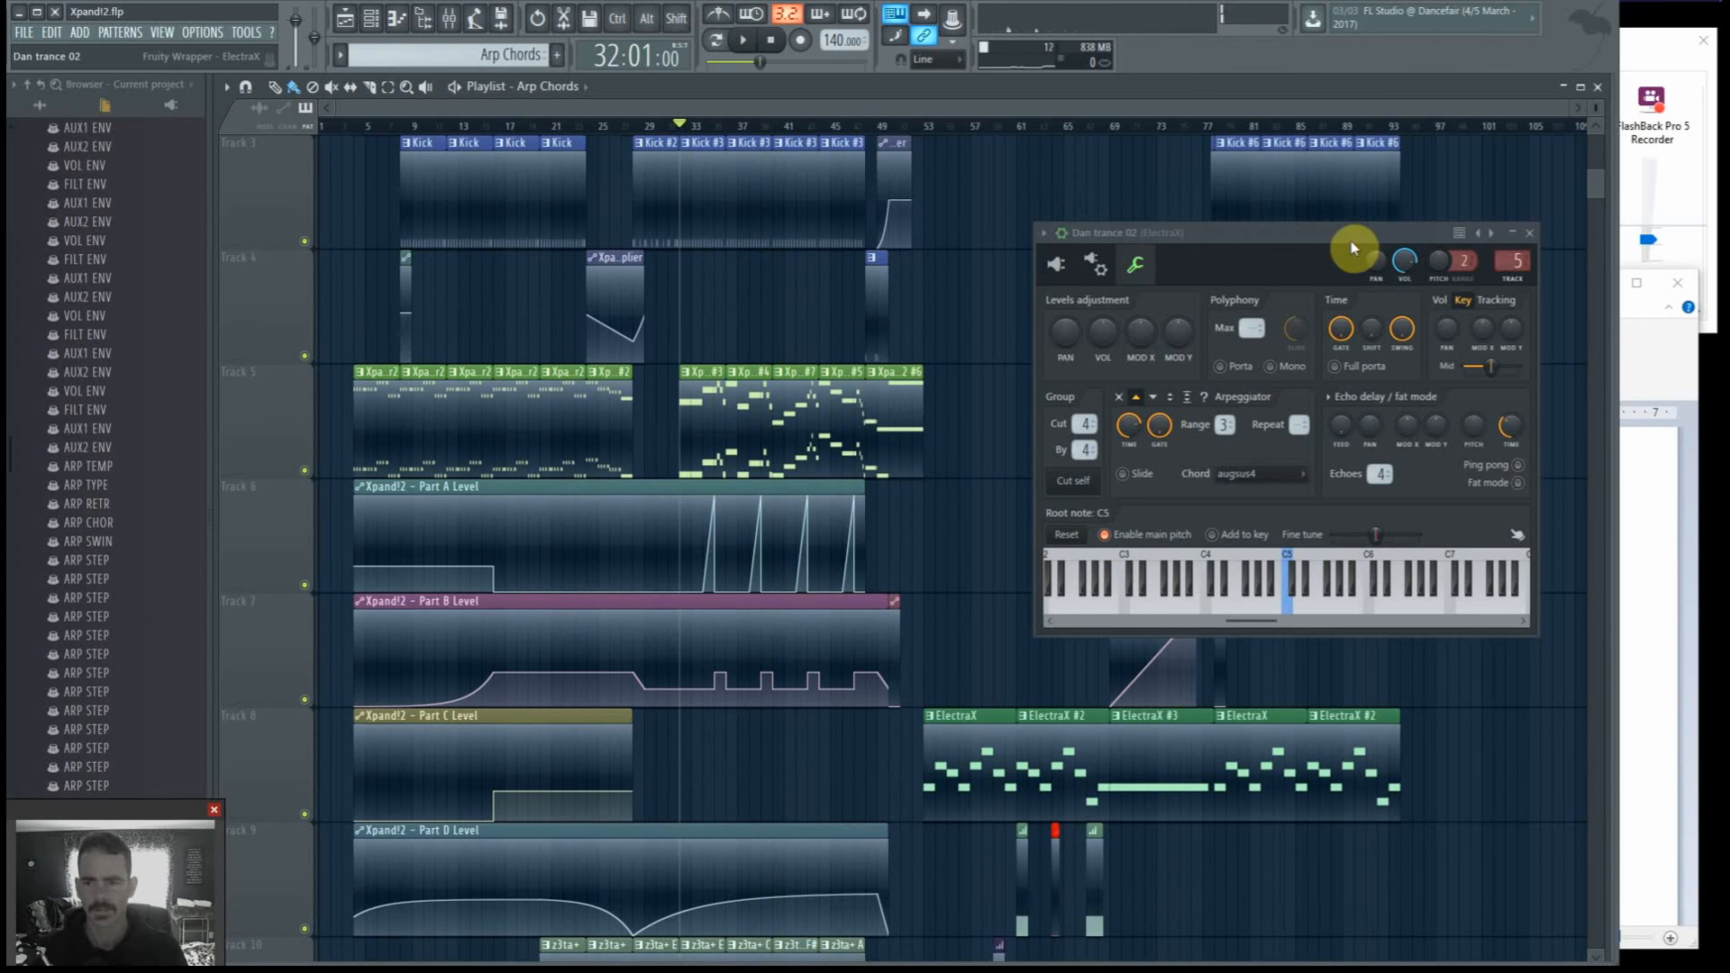
left_click_drag(1350, 240, 1284, 273)
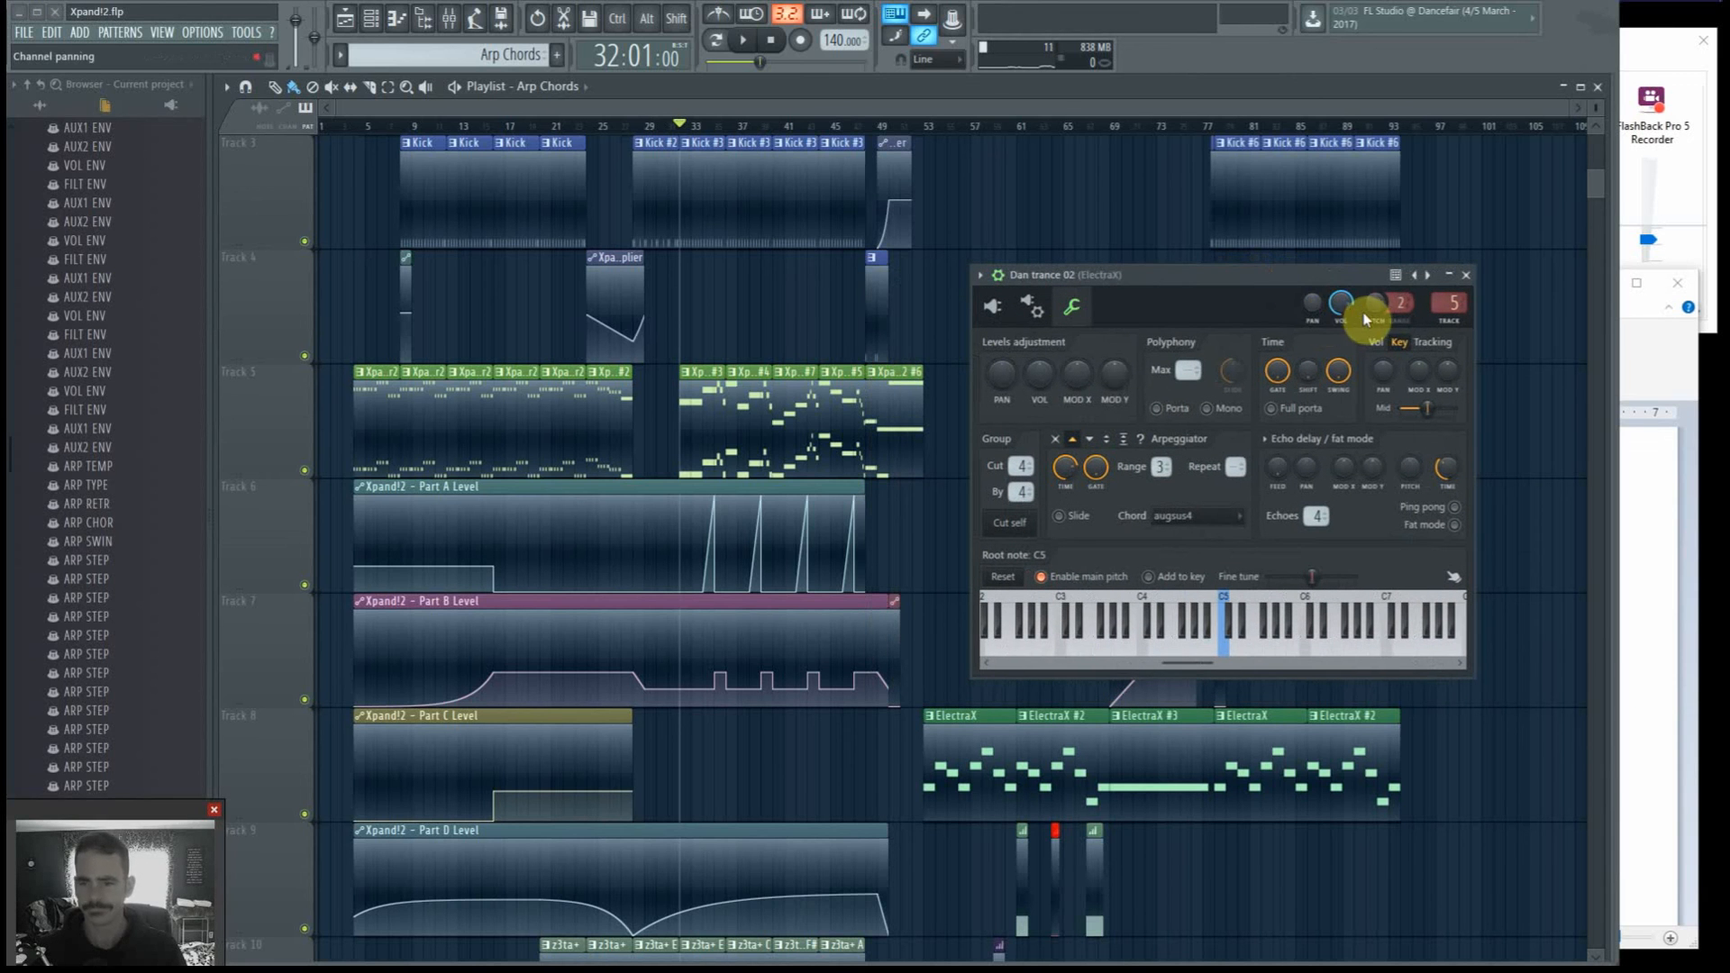